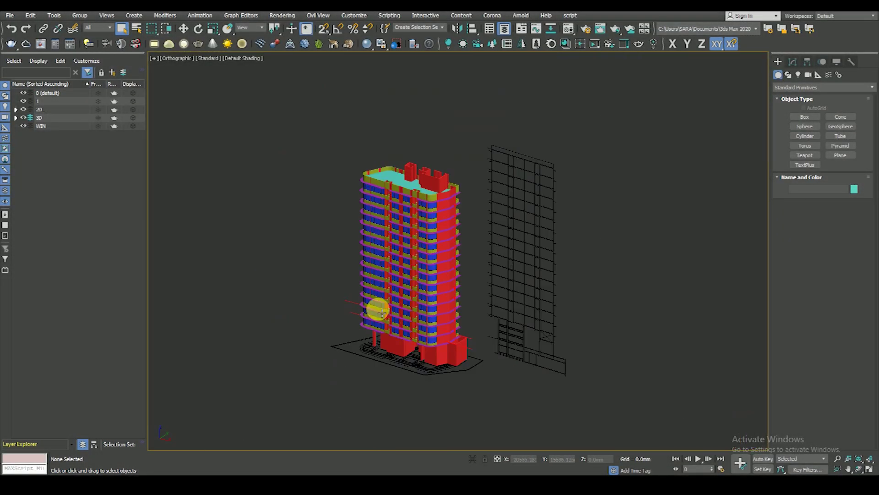
Step: Inspect the tower in perspective, selecting the corner window and ground-floor groups
scroll(406, 257, up, 2)
scroll(530, 232, up, 5)
scroll(481, 208, up, 3)
click(481, 208)
scroll(487, 229, down, 2)
key(F4)
scroll(487, 229, down, 2)
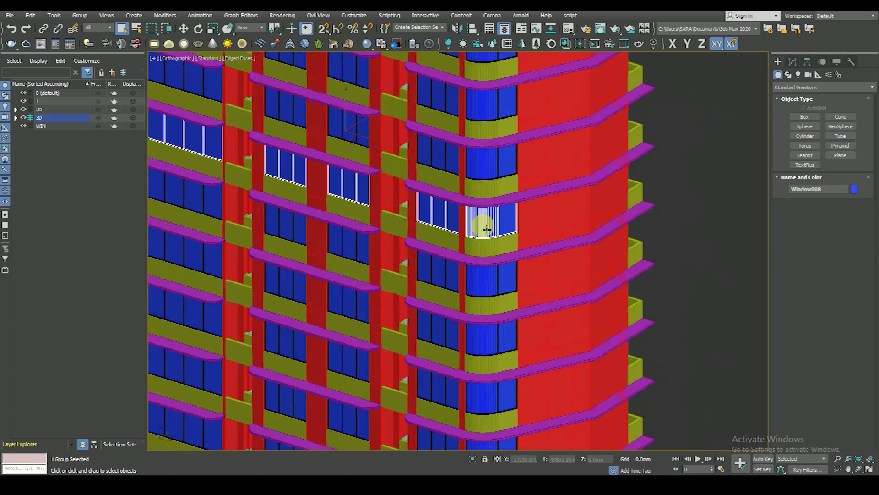
scroll(475, 220, down, 5)
click(394, 392)
scroll(441, 293, up, 4)
click(441, 306)
mouse_move(443, 304)
alt+middle_down()
mouse_move(471, 334)
mouse_move(424, 304)
mouse_move(407, 261)
mouse_move(389, 304)
mouse_move(493, 371)
alt+middle_up()
click(419, 280)
click(491, 369)
Step: Check the floor plan from the top, then orbit back to look under the balconies
key(t)
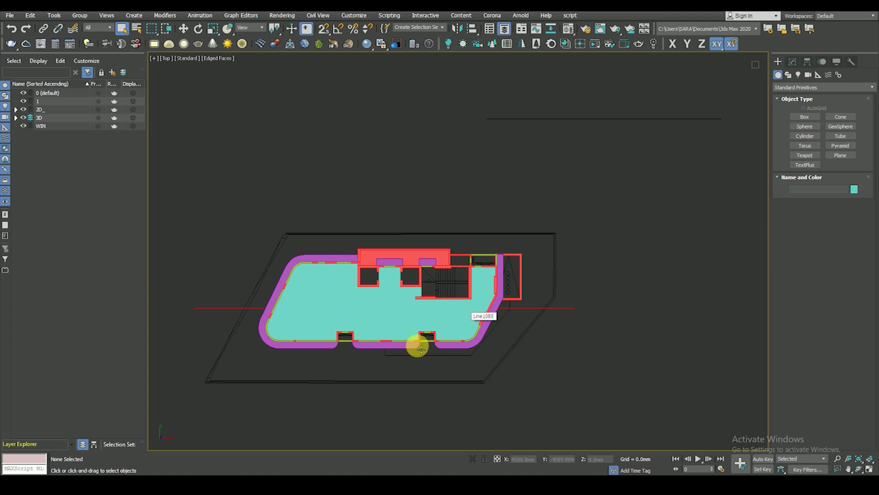
key(F3)
scroll(421, 349, up, 4)
click(573, 291)
key(F3)
key(F3)
scroll(589, 231, up, 4)
scroll(590, 250, down, 4)
key(F3)
mouse_move(586, 245)
alt+middle_down()
mouse_move(571, 208)
mouse_move(600, 387)
mouse_move(530, 230)
alt+middle_up()
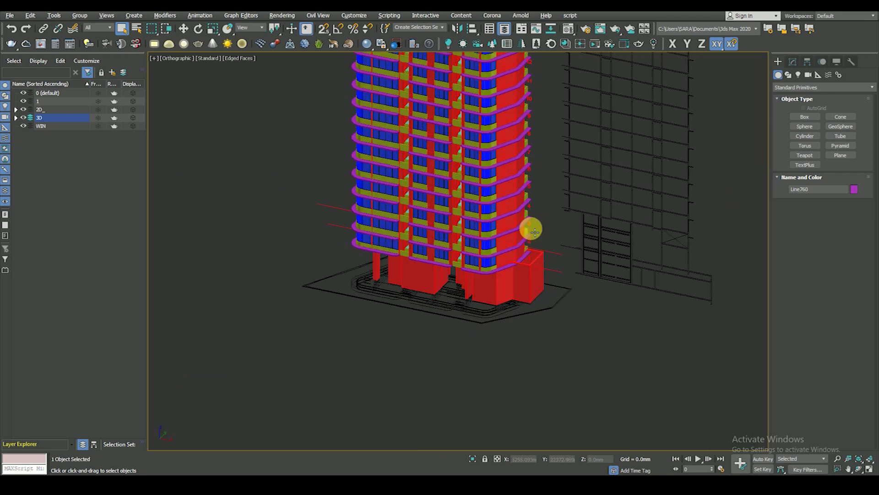
scroll(513, 281, up, 5)
scroll(485, 275, up, 3)
scroll(489, 294, down, 2)
click(492, 296)
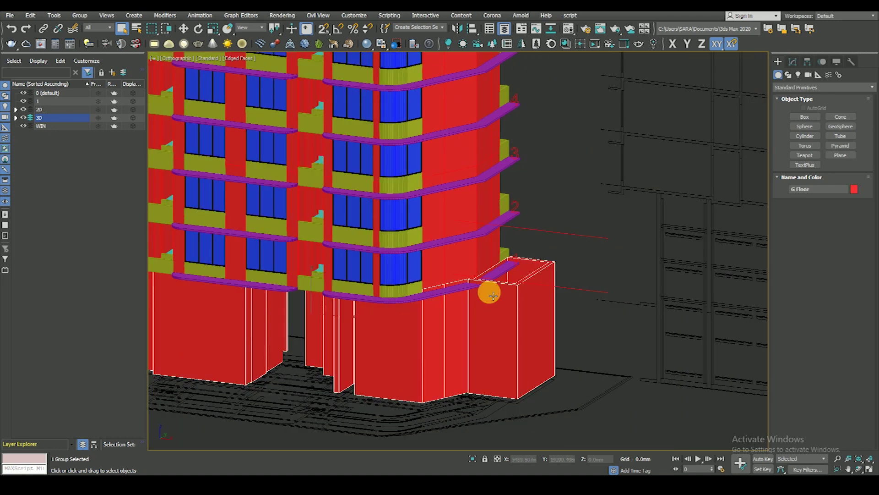
scroll(494, 288, down, 3)
scroll(492, 297, up, 5)
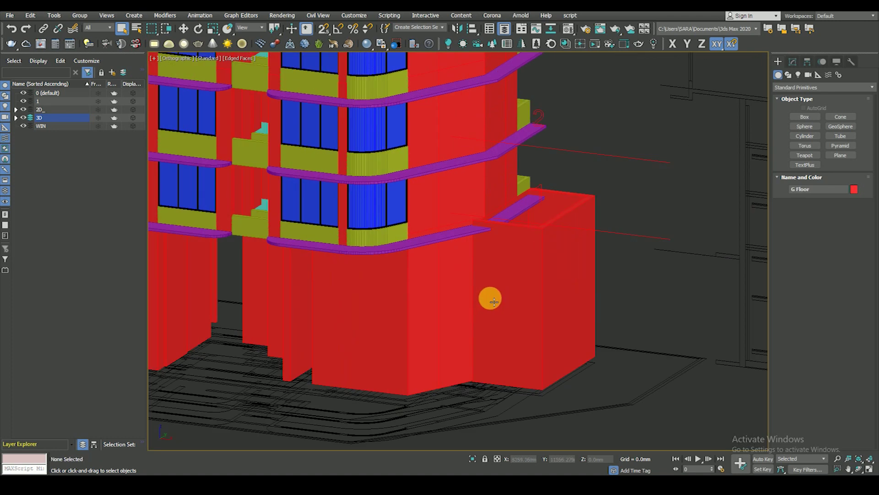
mouse_move(497, 294)
alt+middle_down()
mouse_move(441, 260)
mouse_move(414, 215)
mouse_move(369, 226)
mouse_move(387, 252)
mouse_move(535, 308)
alt+middle_up()
scroll(403, 211, up, 3)
scroll(403, 219, down, 2)
Step: Review the tower in front view, toggling wireframe and face-edge display
key(f)
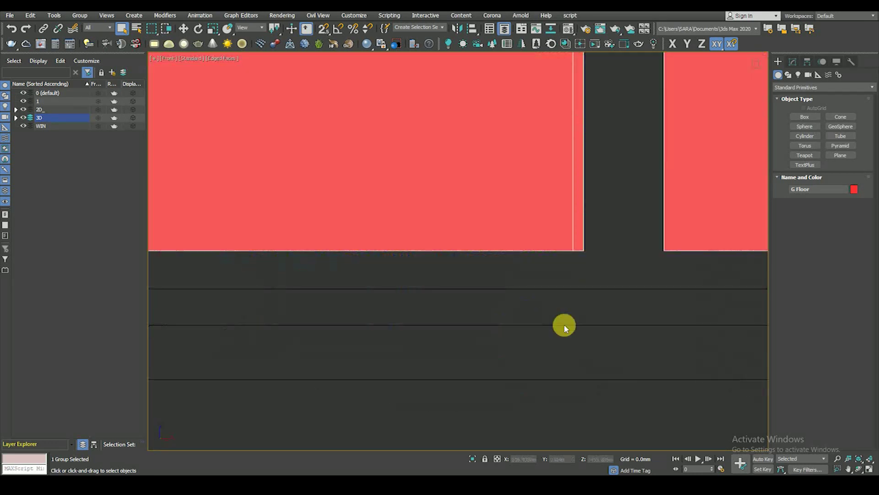
key(F3)
scroll(587, 293, down, 3)
scroll(575, 304, up, 2)
scroll(580, 273, up, 1)
scroll(590, 289, down, 3)
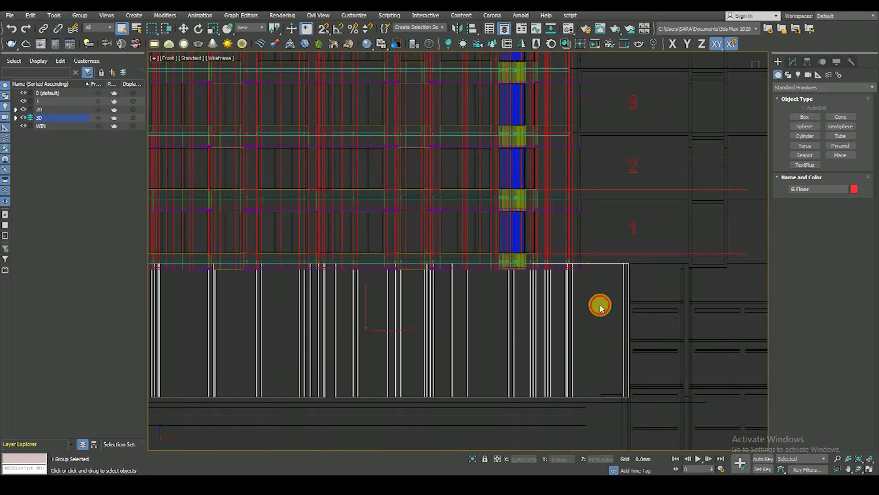
key(F3)
scroll(622, 277, up, 1)
scroll(618, 272, up, 1)
scroll(616, 275, down, 2)
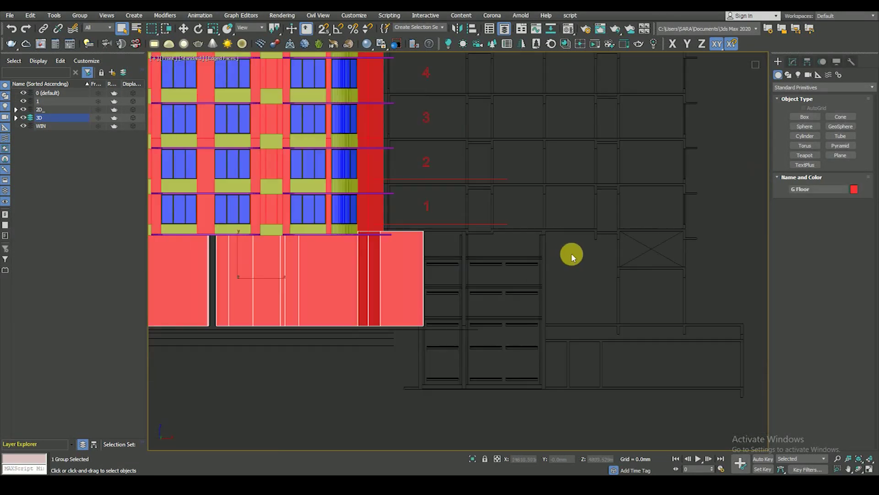
scroll(689, 231, up, 2)
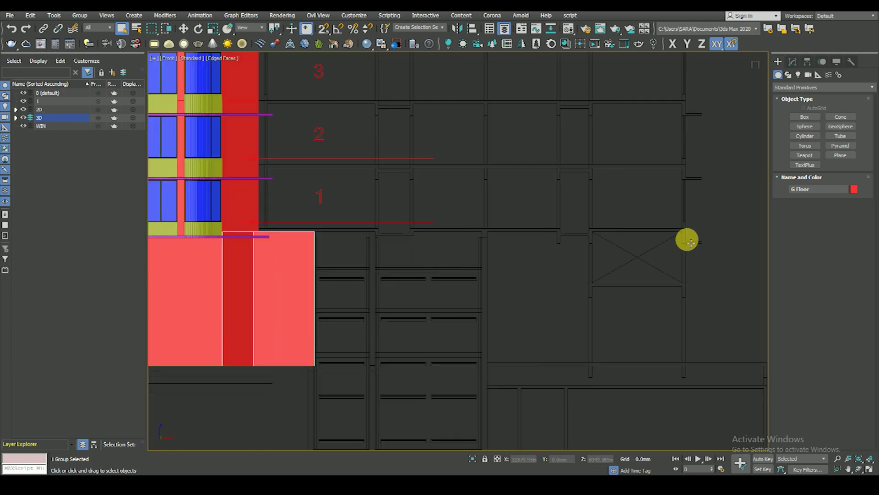
scroll(690, 243, down, 2)
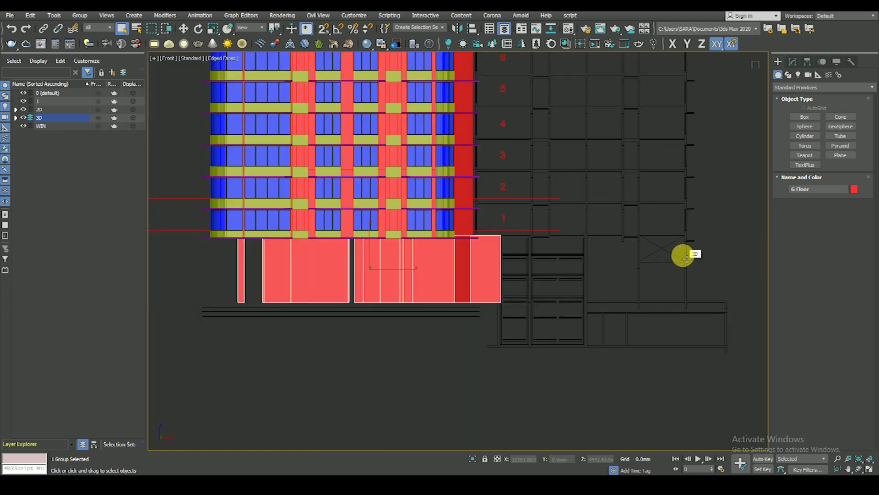
scroll(685, 258, down, 2)
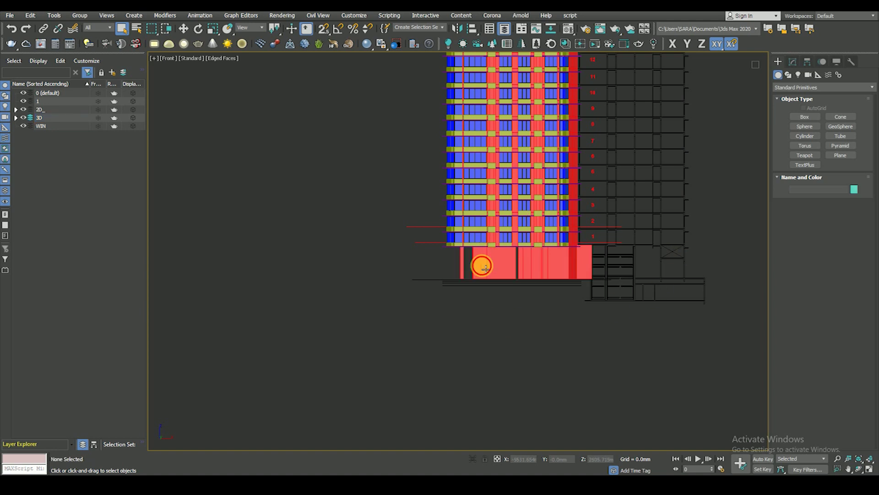
key(F4)
scroll(469, 257, up, 6)
scroll(472, 268, down, 3)
key(F4)
scroll(513, 312, down, 3)
Step: Bring up the tower's top-view plan with edged shading, nothing selected
click(539, 340)
scroll(568, 280, up, 1)
scroll(470, 123, up, 3)
click(474, 131)
scroll(466, 153, down, 3)
alt+middle_drag(466, 153, 553, 187)
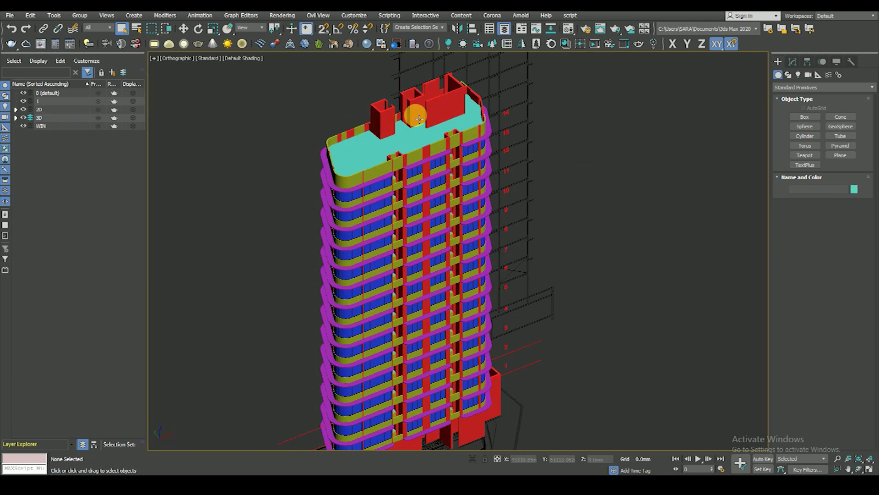
scroll(406, 105, up, 3)
click(406, 106)
scroll(418, 147, down, 2)
key(t)
scroll(448, 160, up, 3)
key(F3)
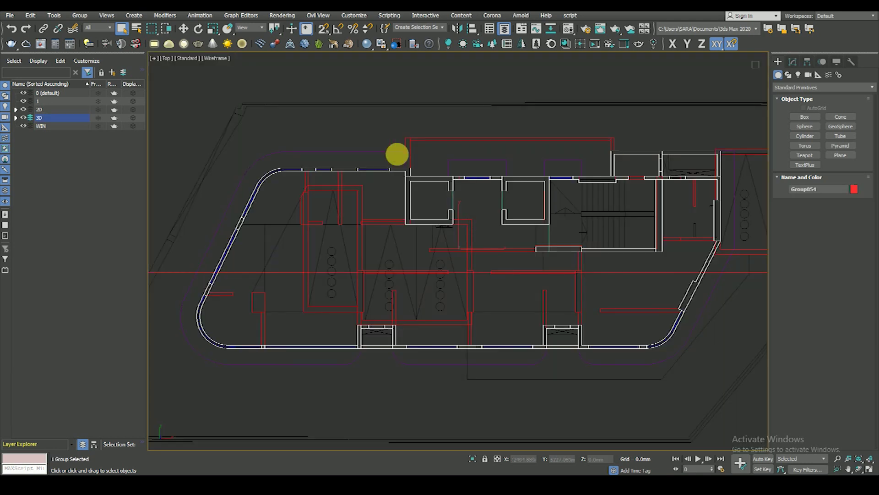
click(430, 212)
key(F3)
key(F3)
key(F3)
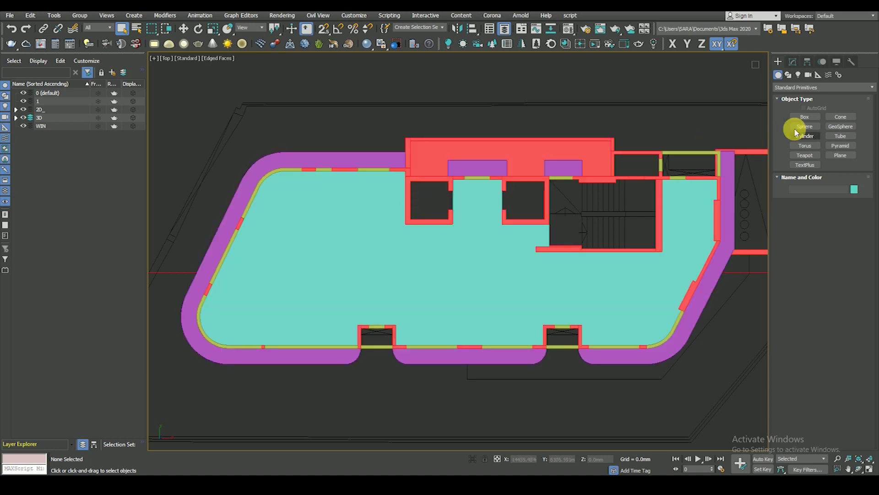
Step: Draw a snapped, closed line outline around the first shaft opening
key(F3)
click(787, 75)
click(805, 124)
key(F3)
scroll(426, 187, up, 3)
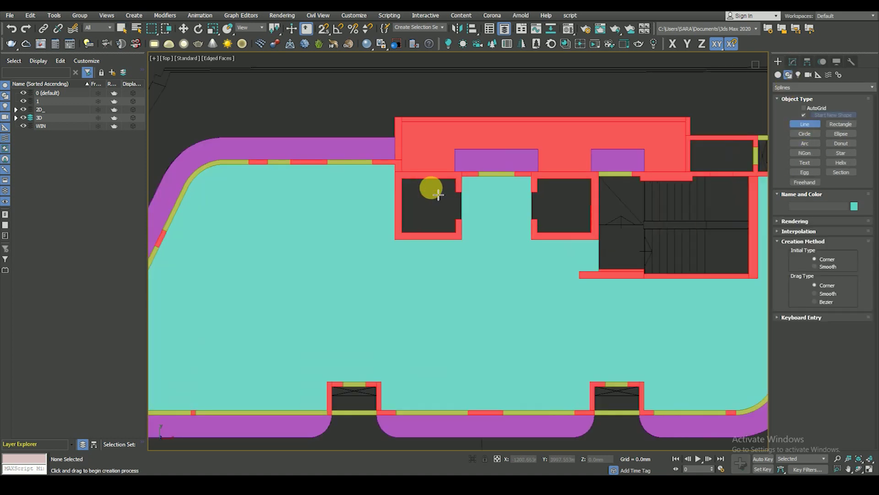
scroll(423, 198, up, 2)
scroll(348, 229, up, 2)
key(F3)
key(s)
click(334, 202)
click(487, 203)
click(487, 241)
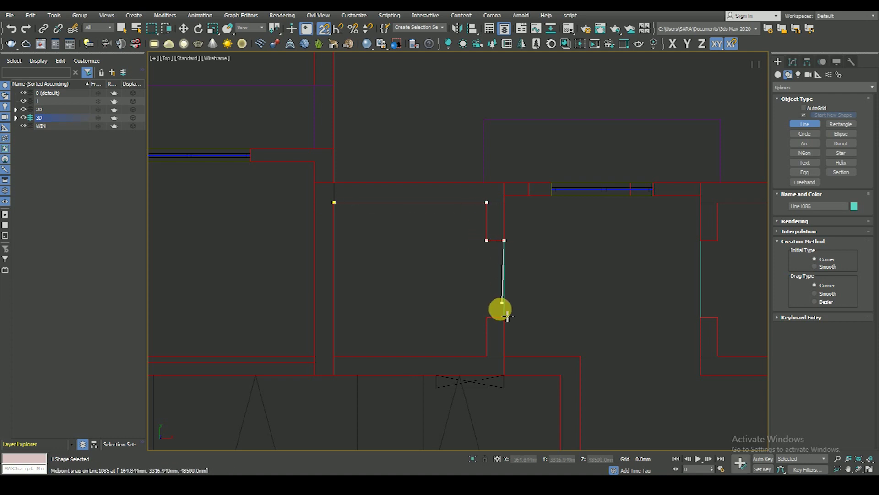
click(487, 317)
click(487, 355)
click(335, 355)
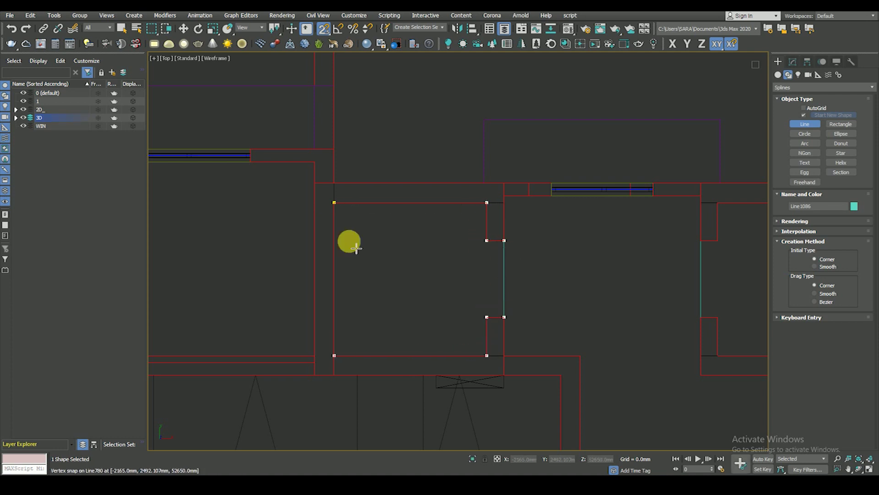
click(334, 203)
Step: Trace the second shaft opening and select the resulting Line1086 outline
scroll(338, 222, down, 2)
scroll(451, 279, down, 2)
scroll(473, 279, down, 1)
scroll(445, 266, down, 1)
scroll(439, 258, up, 2)
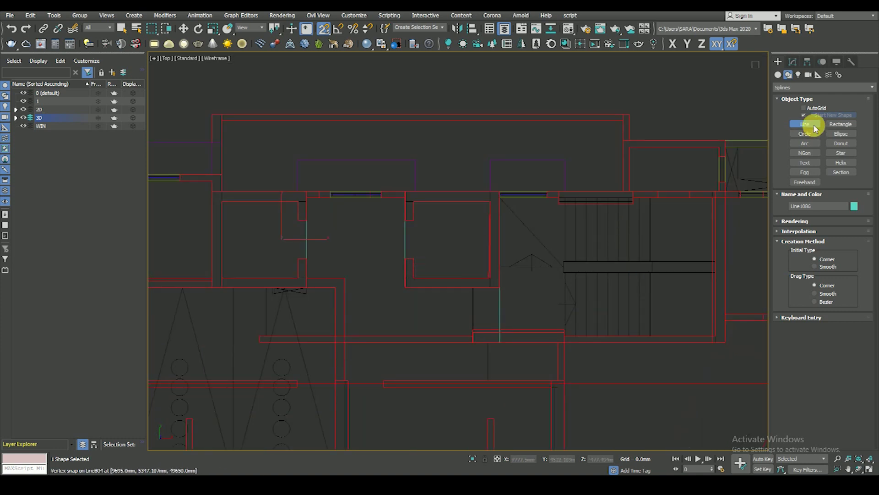
scroll(407, 236, up, 3)
click(403, 204)
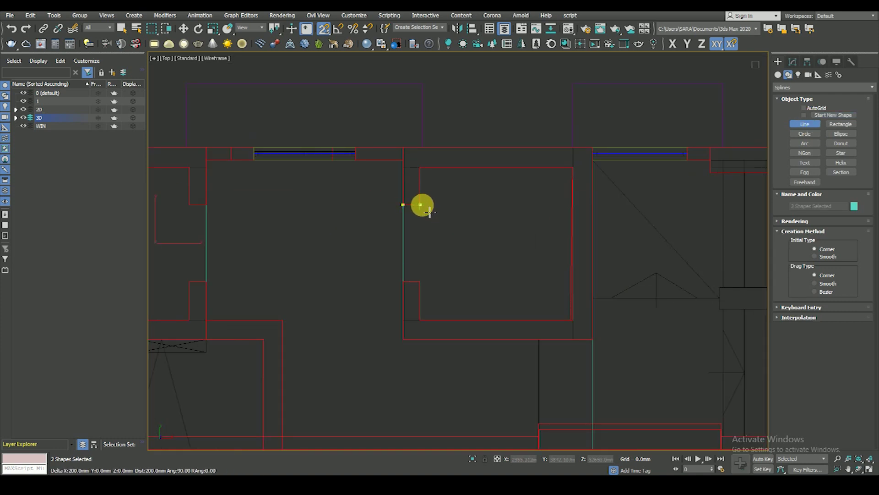
click(568, 173)
click(580, 322)
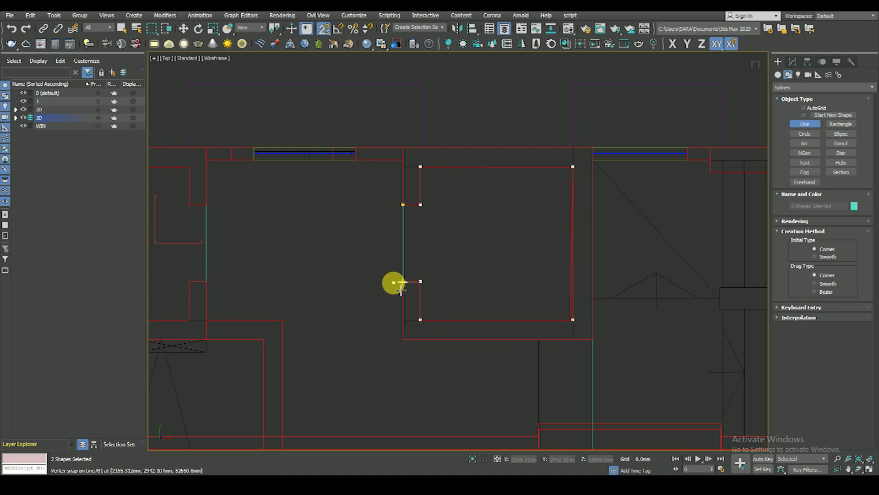
scroll(458, 220, down, 2)
scroll(449, 234, down, 2)
scroll(391, 289, down, 4)
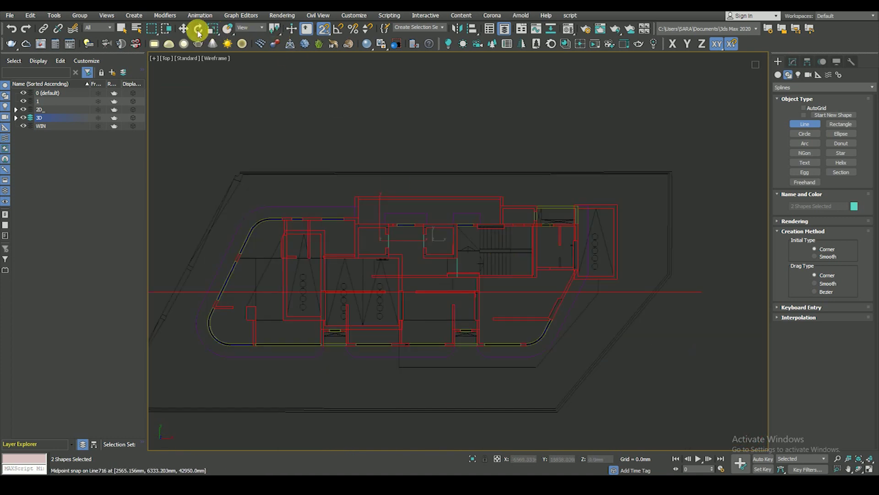
scroll(508, 208, down, 3)
click(517, 208)
Step: Isolate the roof geometry in front view and select the traced outline
click(792, 61)
mouse_move(562, 282)
alt+middle_down()
mouse_move(495, 220)
mouse_move(501, 294)
alt+middle_up()
scroll(508, 298, down, 2)
key(f)
scroll(493, 312, down, 2)
scroll(493, 229, down, 3)
scroll(496, 128, up, 2)
ctrl+click(499, 132)
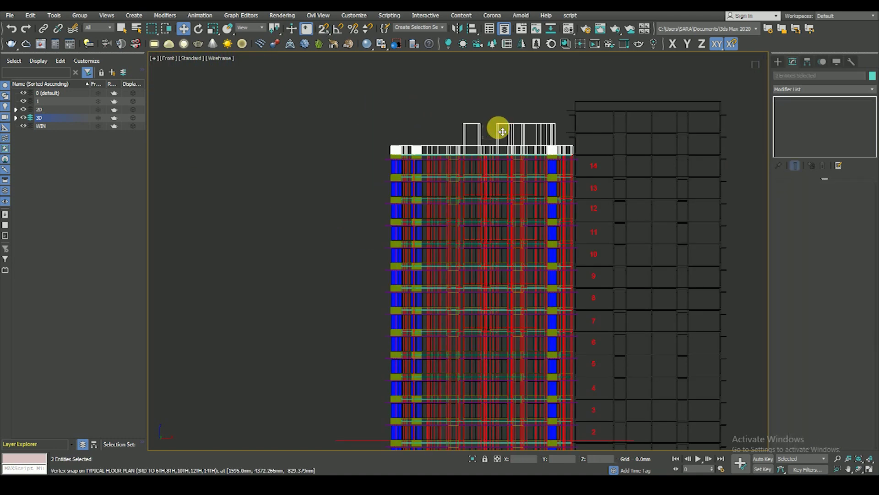
key(alt+q)
drag(373, 369, 555, 448)
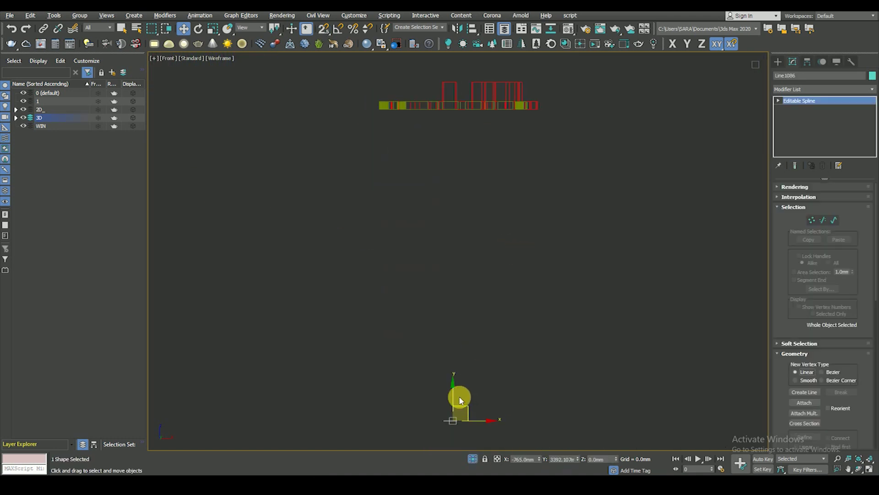
Step: Enable Midpoint snap and give the outline an Extrude modifier of 1500 mm
right_click(323, 32)
click(450, 251)
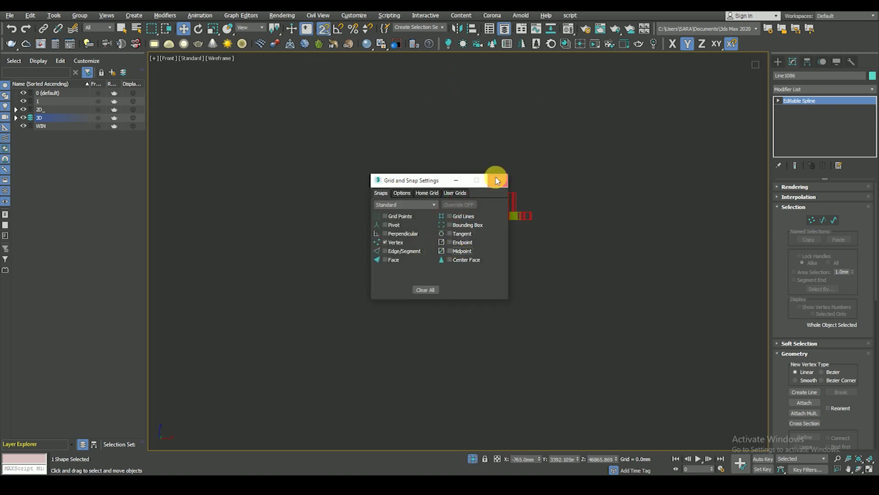
click(497, 180)
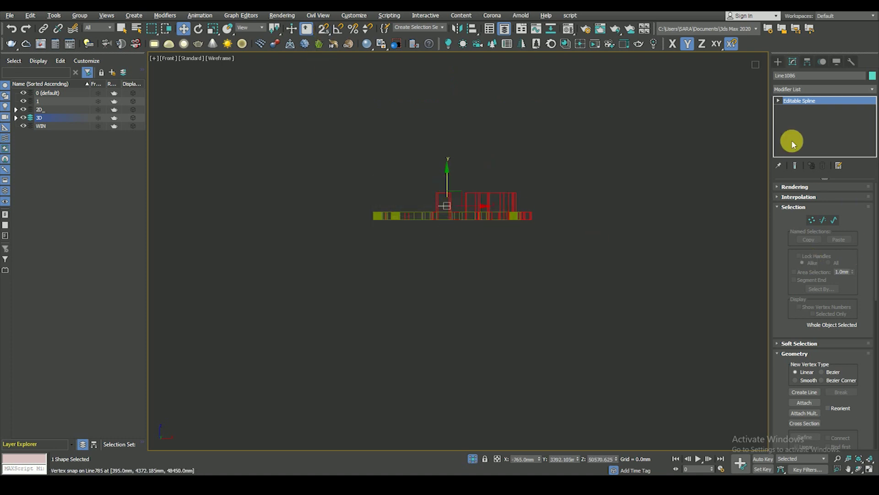
click(815, 89)
text(edit p)
key(BackSpace)
key(BackSpace)
key(BackSpace)
text(ext)
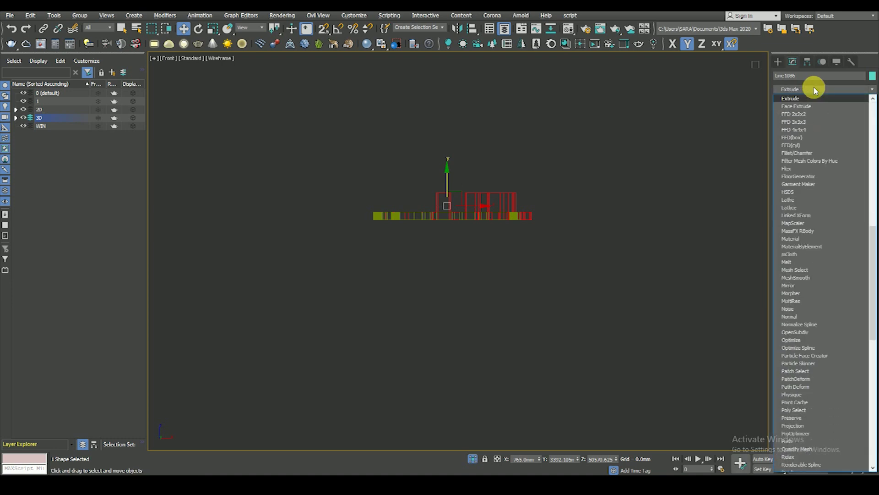
key(Return)
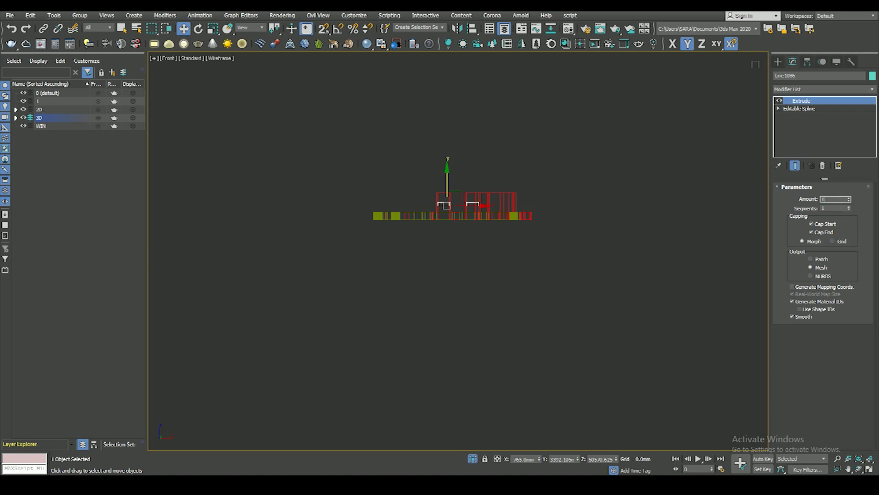
Step: Lock the selection and check the extruded shaft blocks in 3D and top view
scroll(435, 226, up, 5)
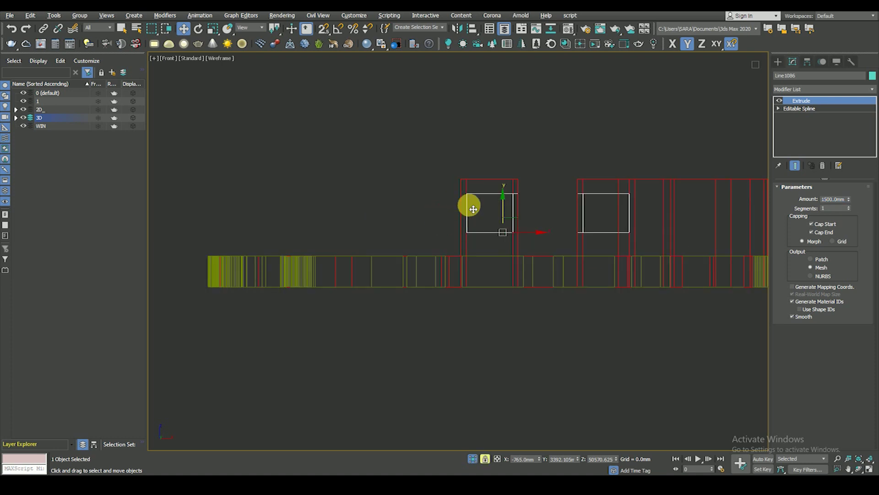
key(space)
alt+middle_drag(471, 186, 412, 256)
key(F3)
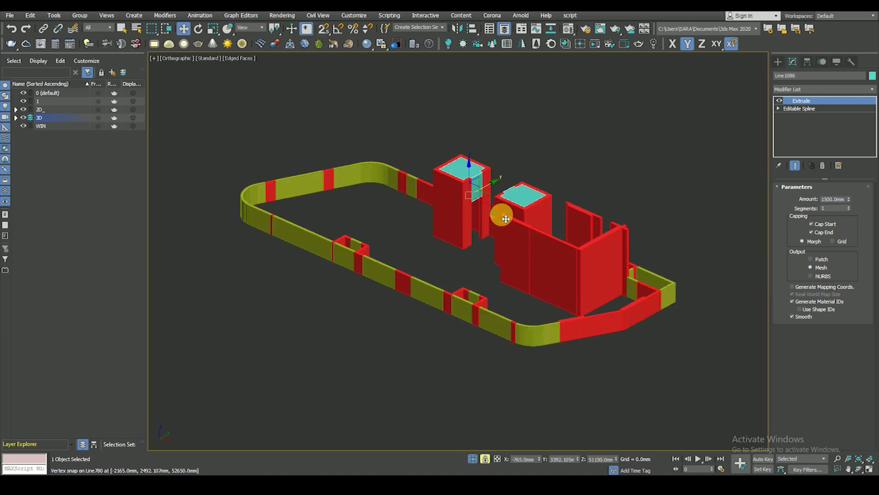
key(t)
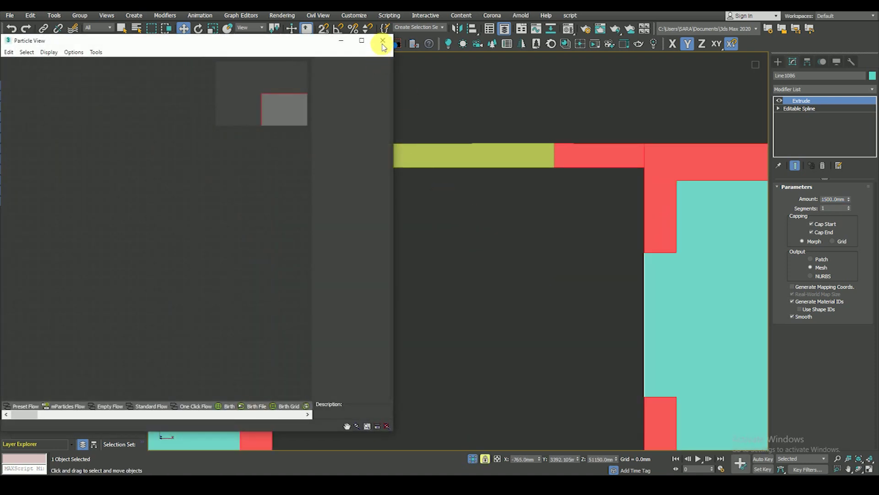
scroll(483, 225, down, 10)
scroll(466, 284, up, 5)
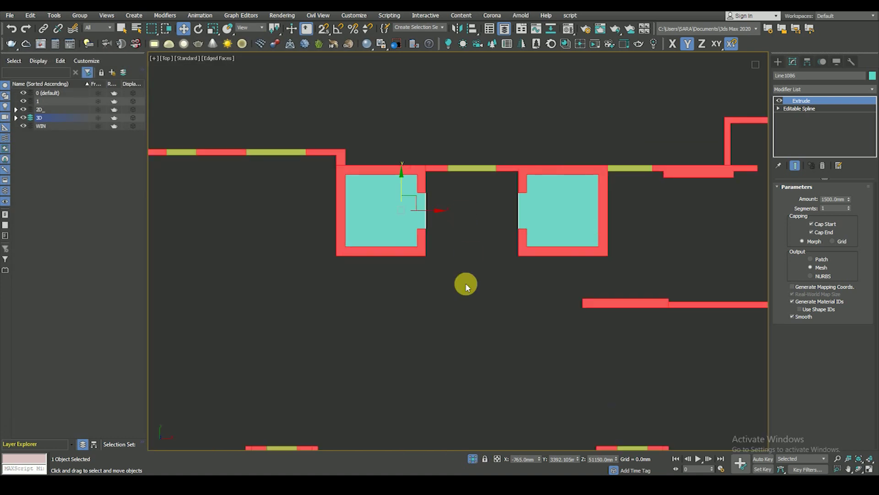
Step: In a wireframe Top view, start a Line with snapping to existing corners enabled
click(465, 285)
scroll(620, 248, down, 4)
key(F3)
click(777, 62)
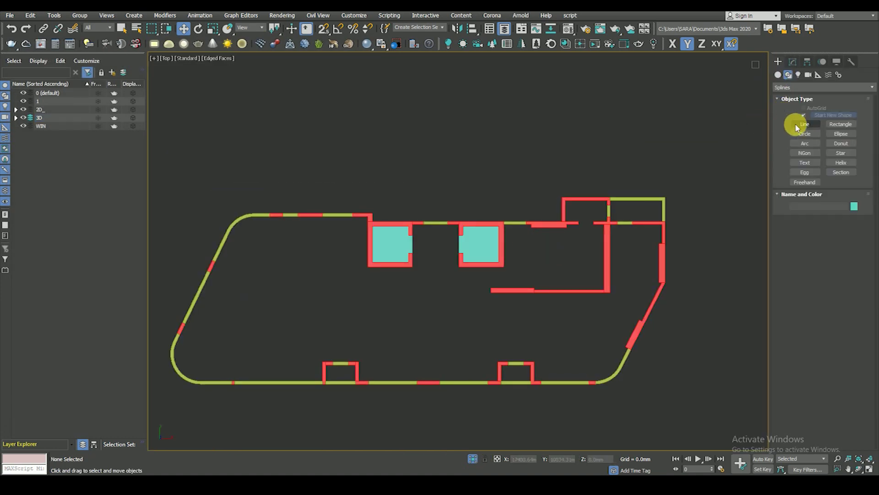
click(805, 124)
middle_drag(492, 278, 468, 284)
scroll(468, 285, up, 3)
key(s)
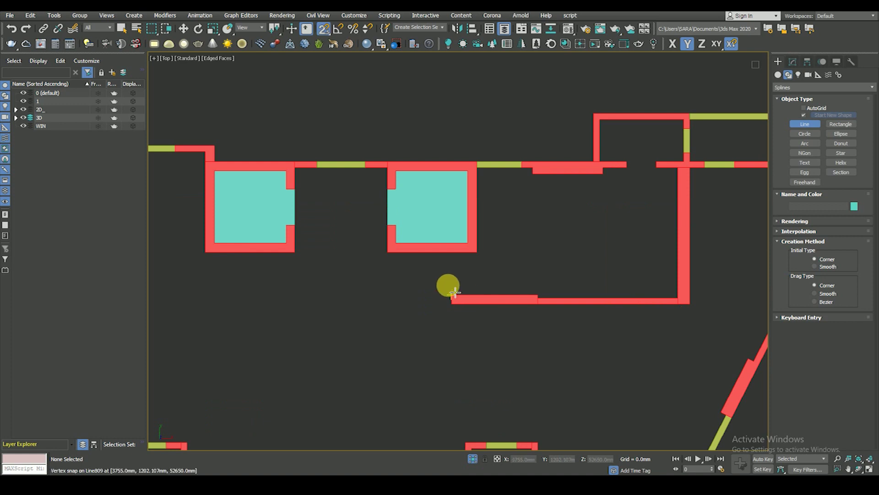
Step: Trace outline points from the shaft wall corner up and along the upper wall steps
click(452, 294)
click(493, 262)
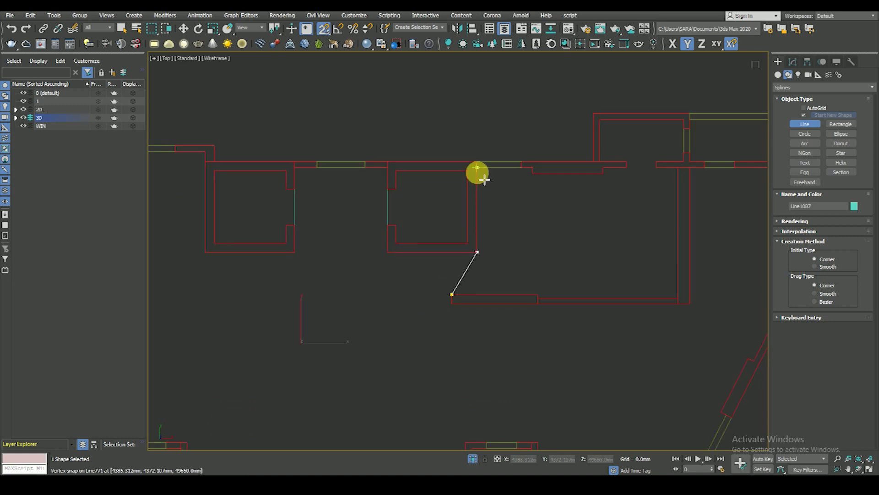
scroll(488, 195, up, 3)
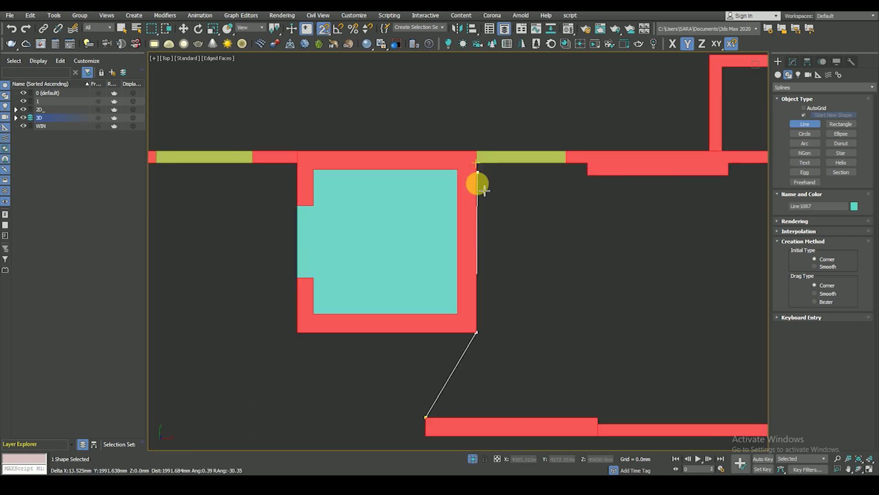
click(485, 177)
scroll(486, 183, down, 3)
scroll(487, 197, up, 1)
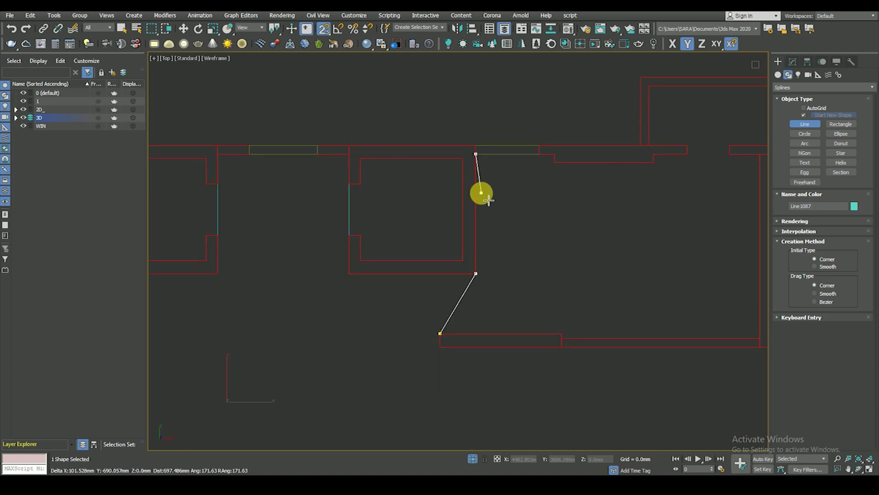
click(478, 149)
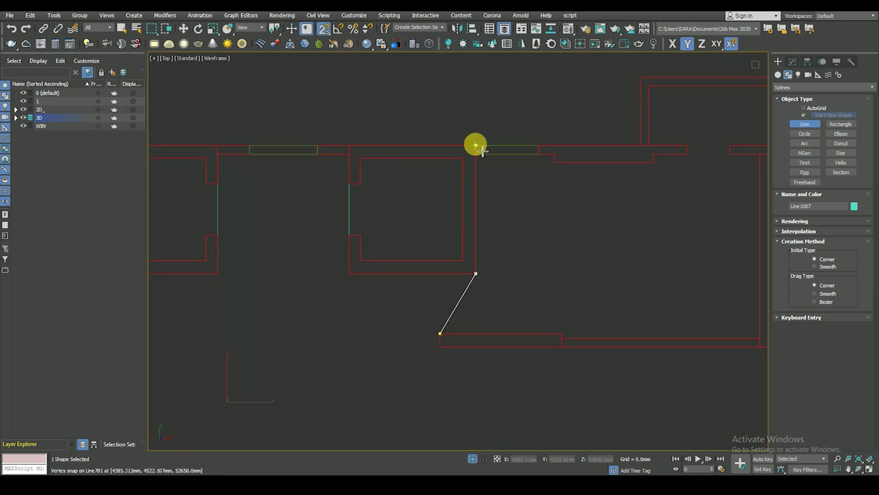
click(543, 150)
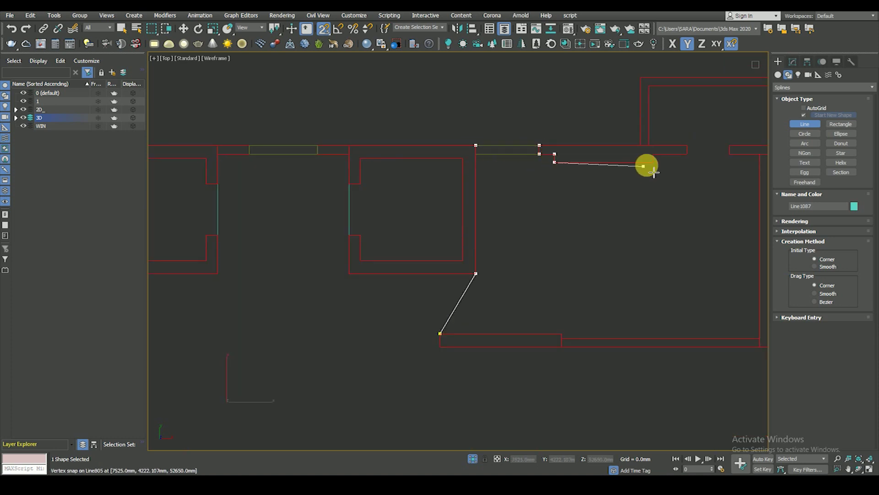
click(687, 154)
click(687, 145)
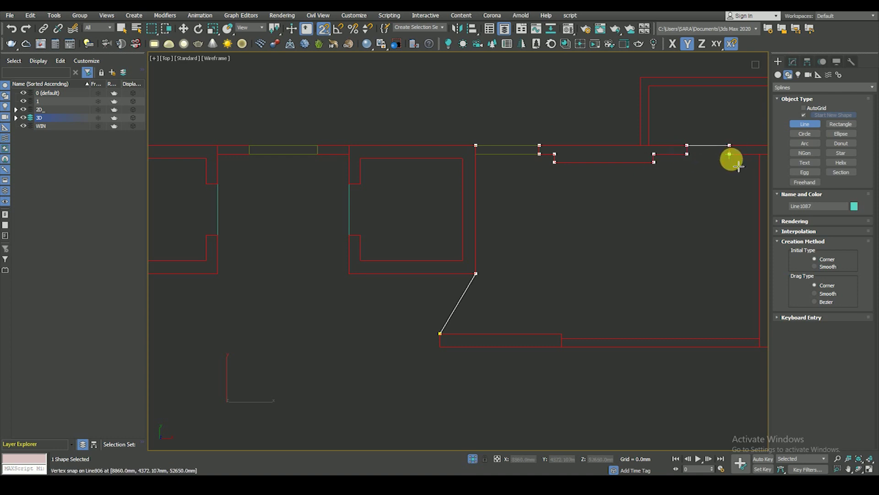
click(738, 166)
Step: Run the outline down to the bottom-right wall corner and close it at the first point
scroll(503, 163, down, 2)
click(685, 156)
click(686, 287)
scroll(545, 287, up, 3)
click(376, 280)
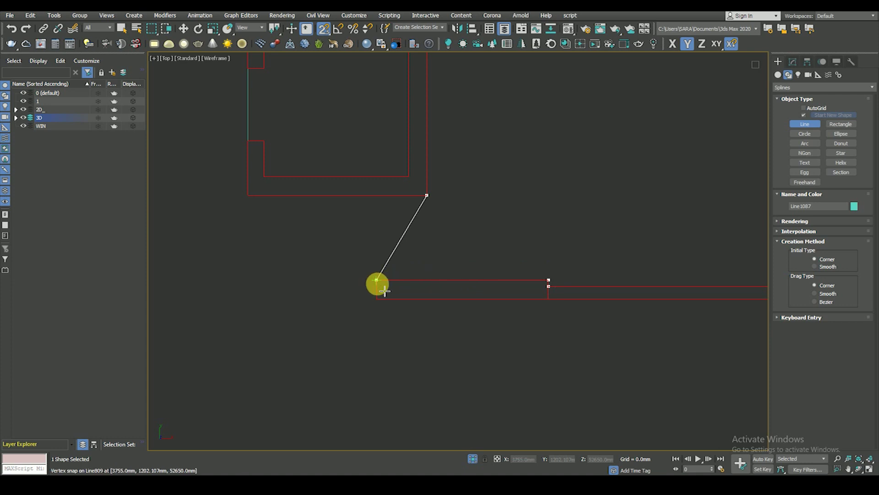
key(Return)
click(791, 64)
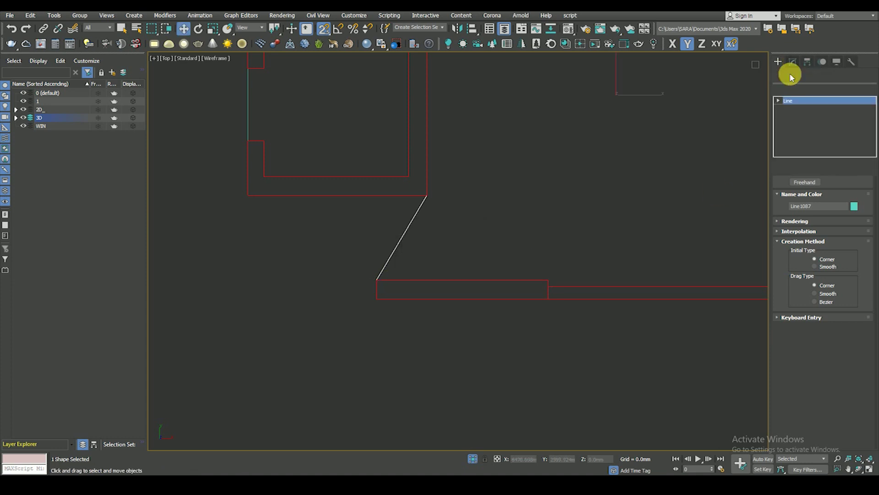
Step: In Vertex mode, Refine Line1087's diagonal edge with a new vertex
click(778, 100)
click(796, 108)
right_click(451, 179)
click(430, 213)
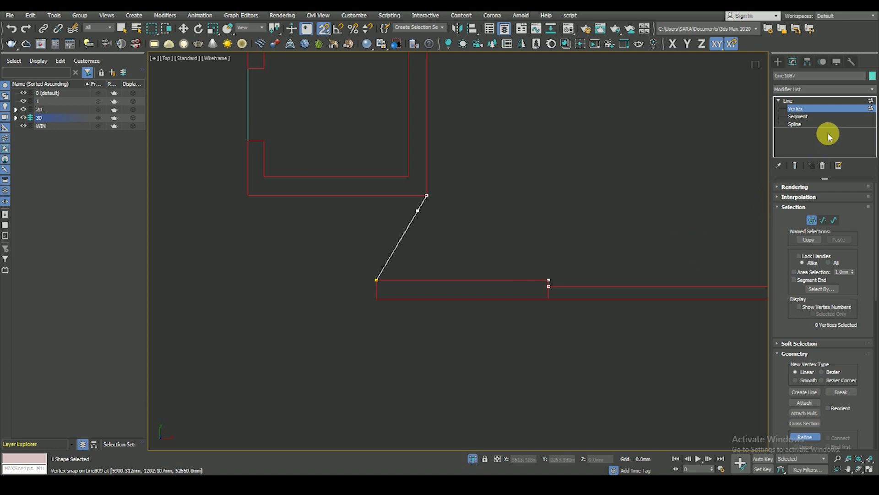
key(w)
Step: Move the diagonal vertices so the outline's edge becomes square
scroll(421, 211, up, 3)
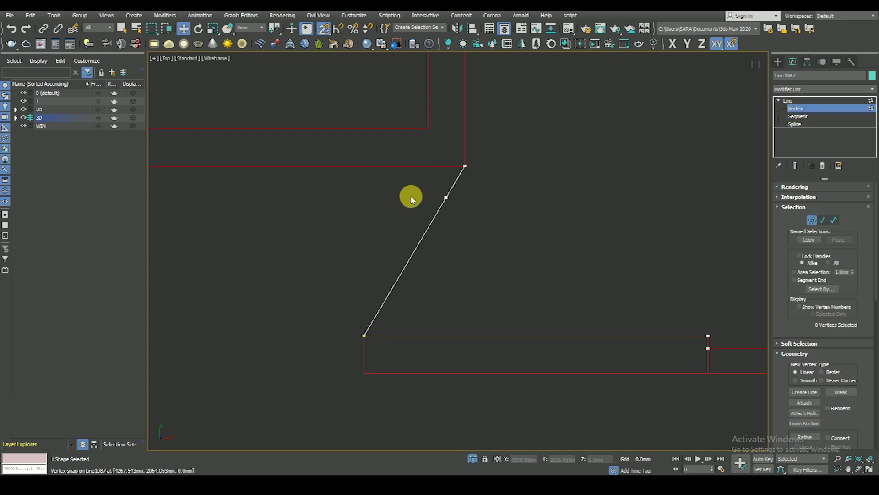
mouse_move(464, 188)
mouse_down()
mouse_move(400, 159)
mouse_move(366, 349)
mouse_move(364, 336)
mouse_up()
click(359, 142)
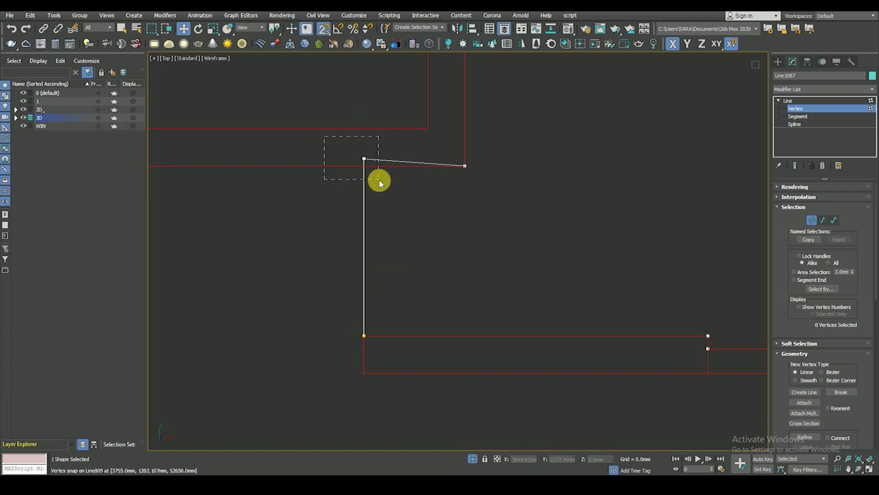
drag(363, 128, 466, 168)
click(465, 227)
scroll(467, 247, down, 5)
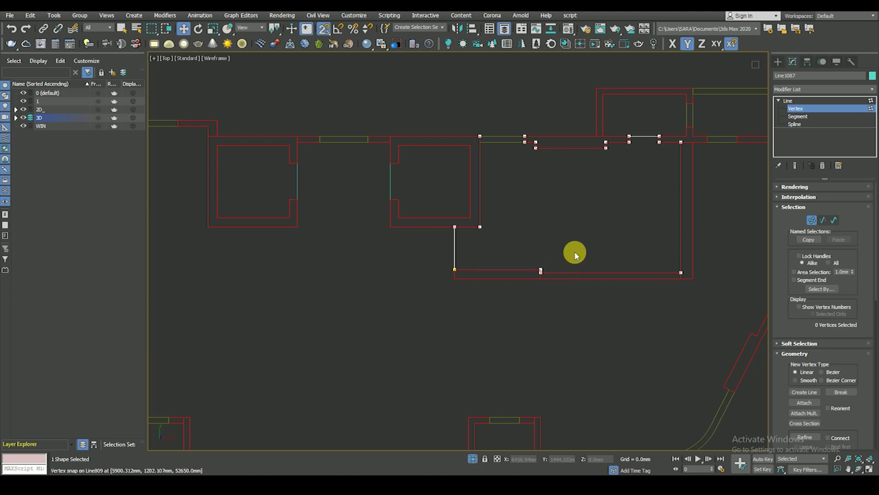
Step: Apply a 1500 mm Extrude modifier to the outline
click(787, 100)
key(e)
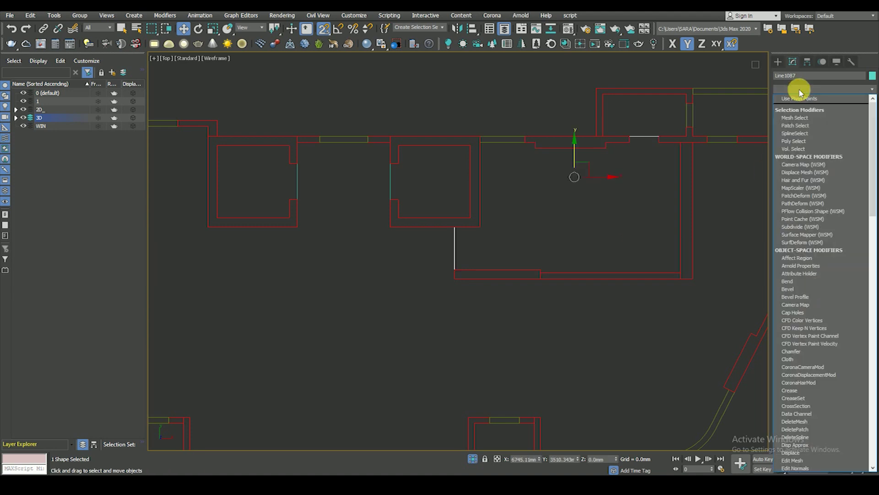
key(Down)
key(Down)
key(Down)
key(Down)
key(Down)
key(Return)
Step: In the Front view, snap-move the slab up to the tower's roof level
key(f)
scroll(595, 312, down, 5)
scroll(591, 243, up, 2)
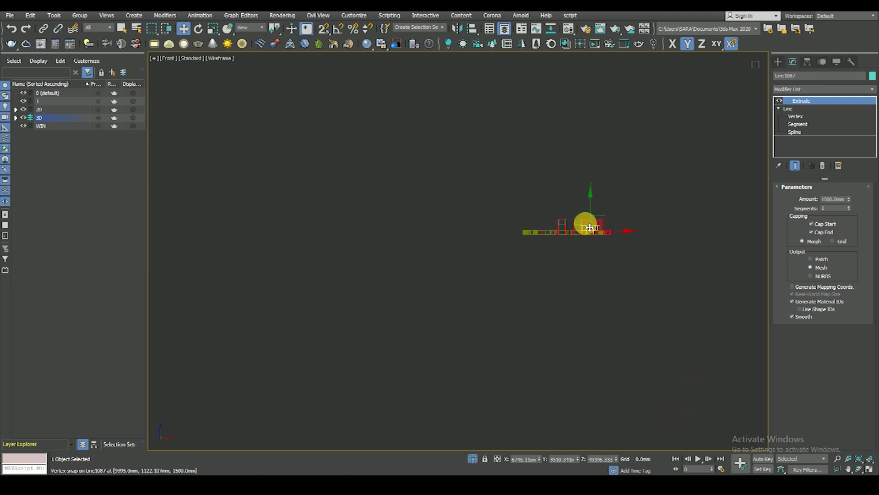
scroll(584, 228, up, 5)
key(s)
drag(542, 251, 556, 238)
key(s)
scroll(520, 256, down, 5)
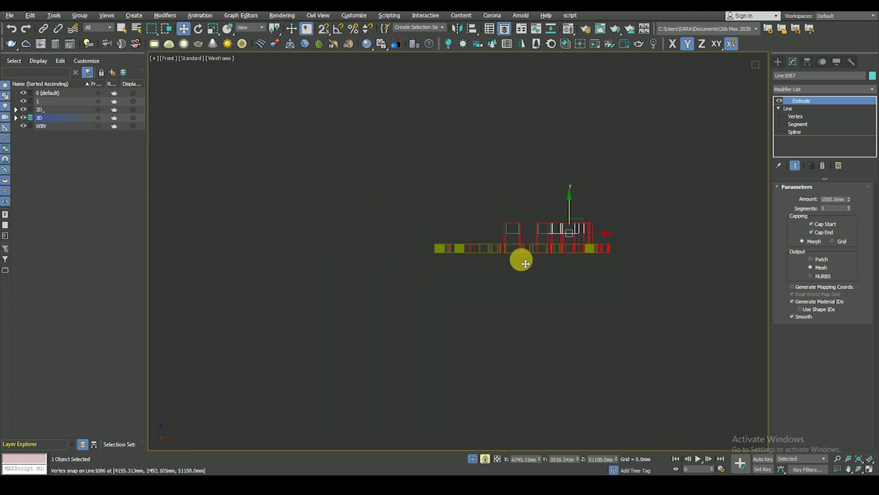
Step: Orbit the shaded model and select the roof box to check the slab's placement
alt+middle_drag(521, 257, 567, 274)
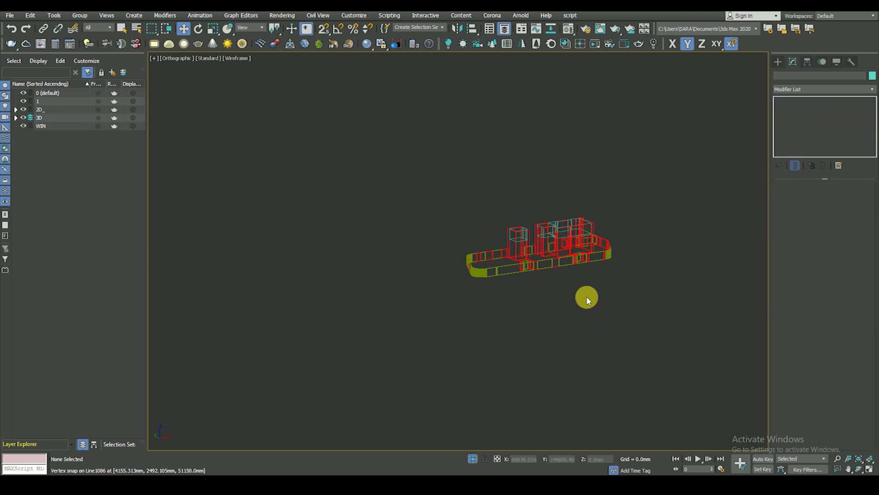
key(F3)
scroll(564, 231, up, 6)
scroll(563, 216, down, 3)
click(623, 366)
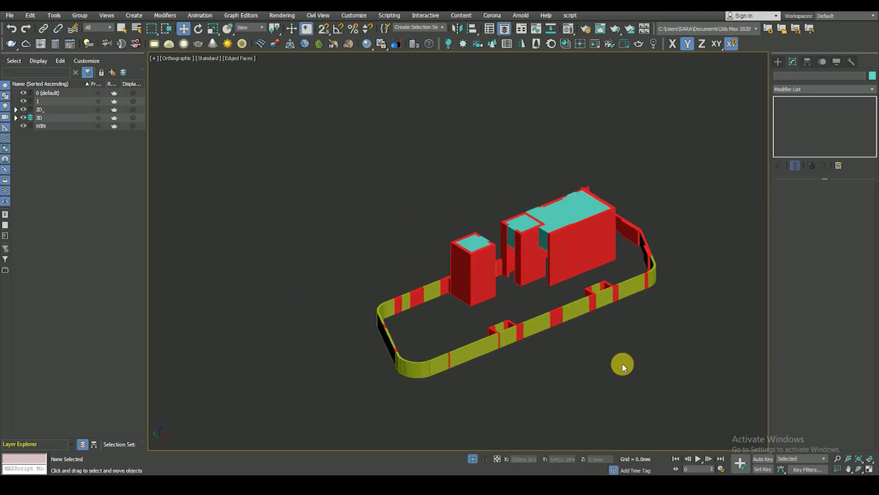
scroll(521, 271, up, 5)
scroll(503, 198, down, 3)
click(505, 186)
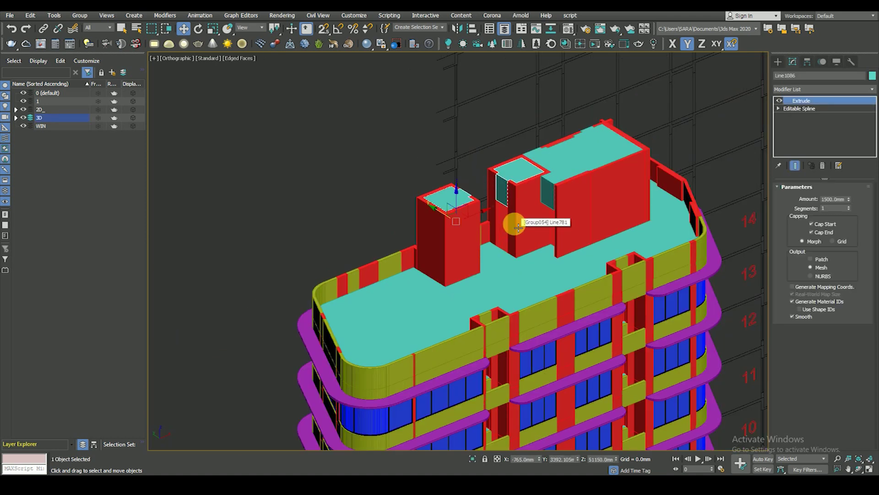
Step: Orbit to view the building from another angle, then return to the Top view
scroll(517, 226, down, 3)
alt+middle_drag(534, 268, 462, 275)
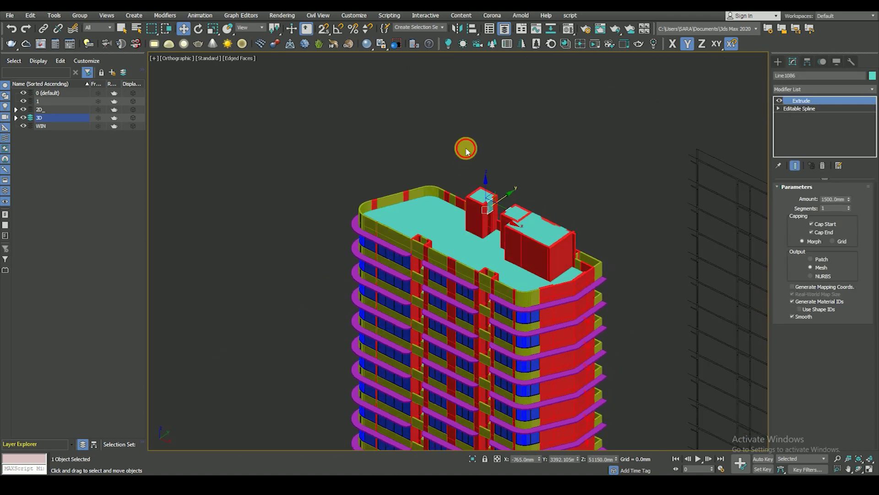
click(466, 148)
scroll(476, 220, up, 3)
scroll(477, 257, down, 3)
scroll(485, 250, up, 3)
key(t)
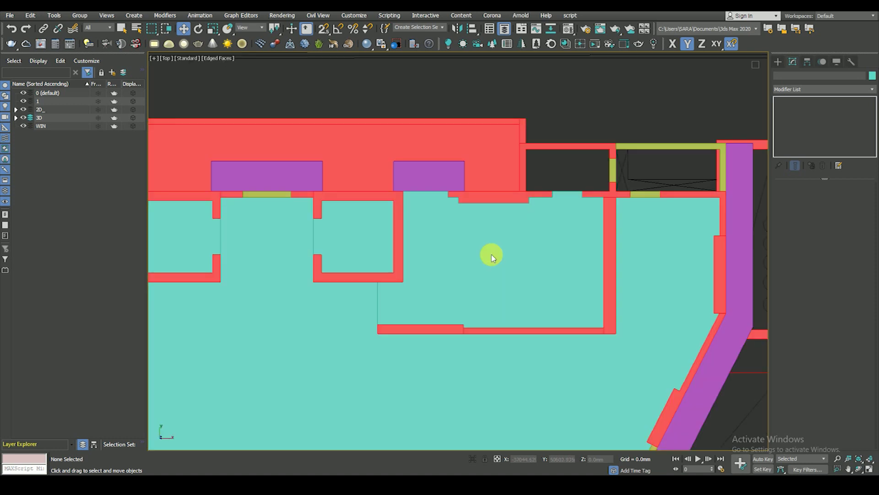
scroll(491, 252, down, 5)
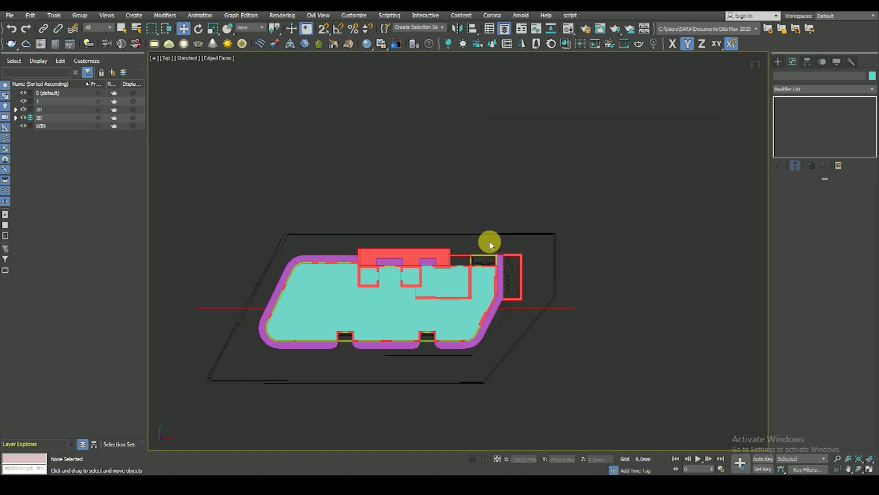
key(F3)
scroll(432, 304, up, 2)
scroll(533, 293, down, 2)
key(f)
scroll(504, 314, down, 2)
scroll(505, 256, up, 4)
key(F3)
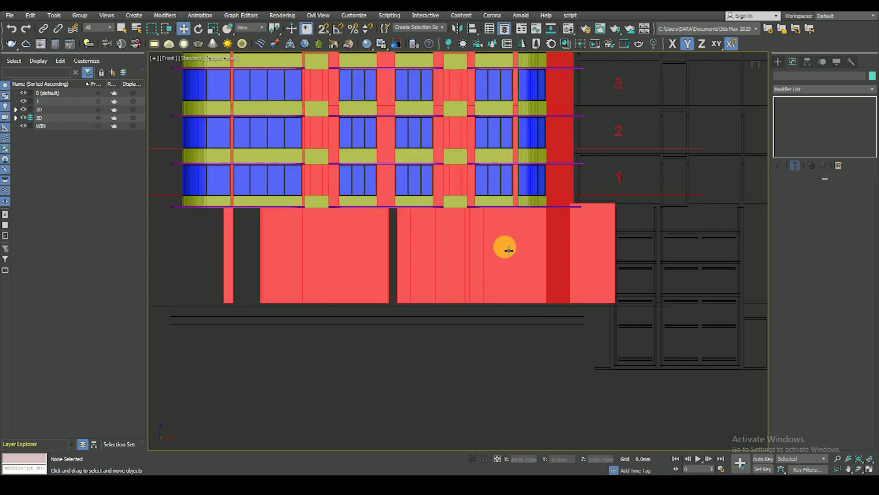
click(522, 248)
mouse_move(522, 249)
alt+middle_down()
mouse_move(528, 300)
mouse_move(551, 361)
mouse_move(540, 322)
mouse_move(596, 330)
alt+middle_up()
click(551, 361)
scroll(450, 336, up, 2)
scroll(462, 324, up, 2)
mouse_move(462, 324)
alt+middle_down()
mouse_move(468, 301)
mouse_move(491, 308)
mouse_move(494, 295)
mouse_move(555, 295)
mouse_move(584, 281)
mouse_move(563, 315)
mouse_move(534, 333)
mouse_move(361, 350)
mouse_move(521, 276)
alt+middle_up()
scroll(521, 276, up, 3)
scroll(521, 277, up, 2)
key(t)
scroll(476, 318, up, 1)
key(F3)
scroll(319, 351, up, 3)
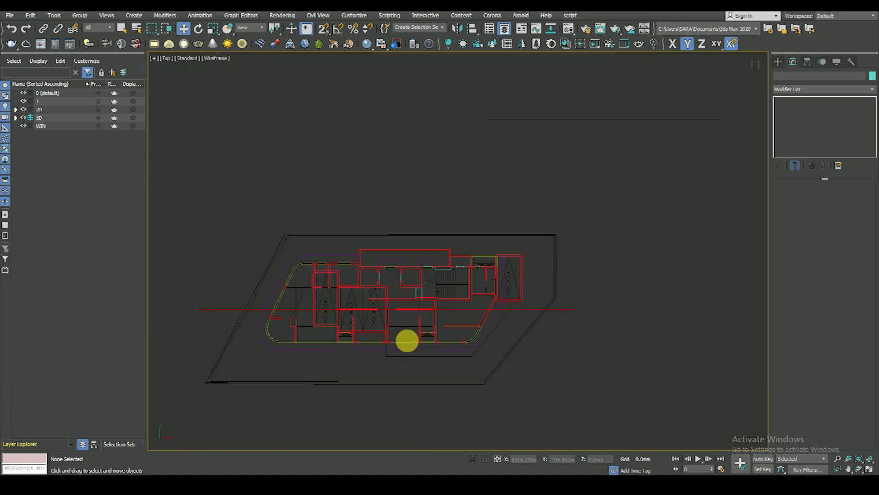
scroll(320, 351, up, 3)
scroll(406, 300, up, 3)
key(F3)
key(F3)
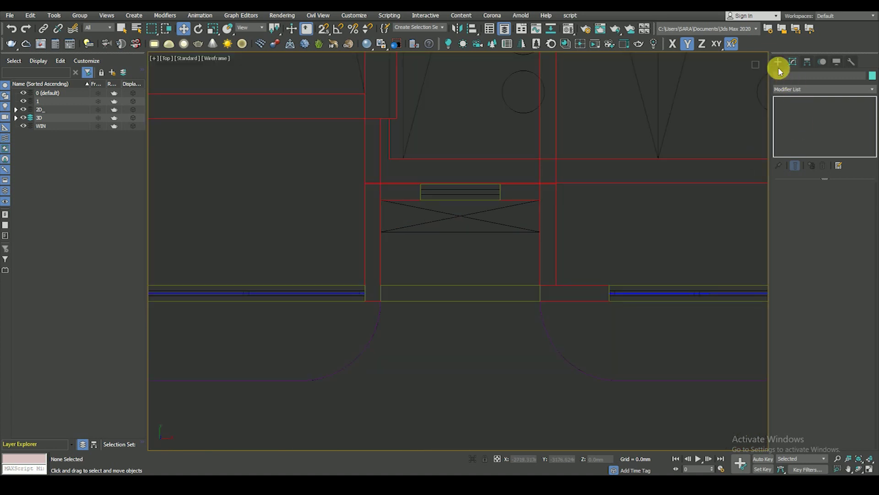
Step: Start a first rectangle, then undo and discard that attempt
click(778, 61)
click(788, 74)
click(829, 128)
scroll(461, 264, up, 1)
scroll(426, 288, up, 2)
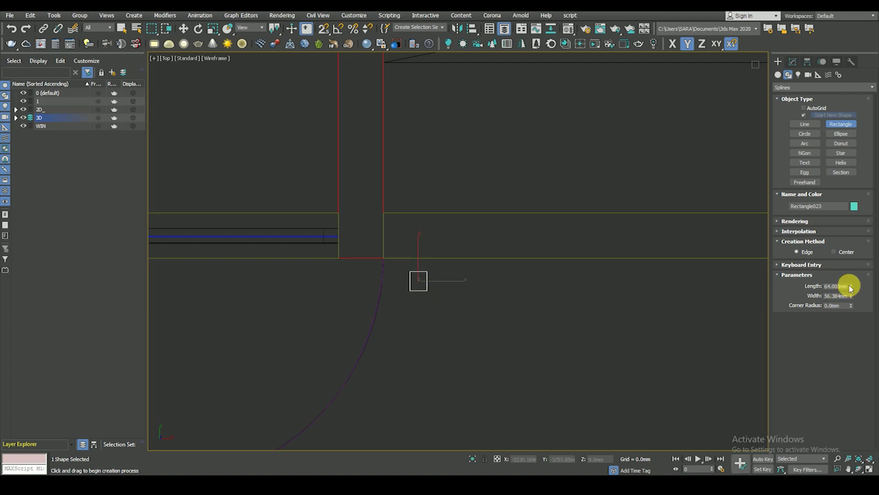
key(ctrl+z)
click(833, 286)
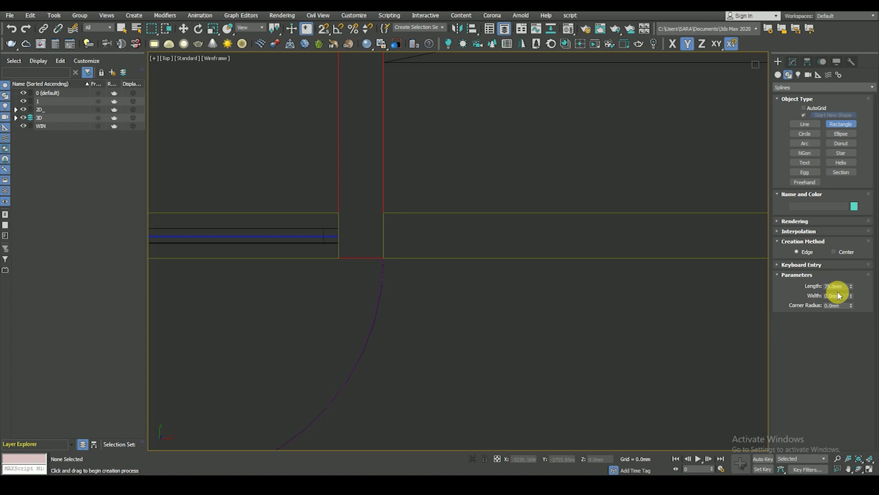
scroll(458, 264, down, 5)
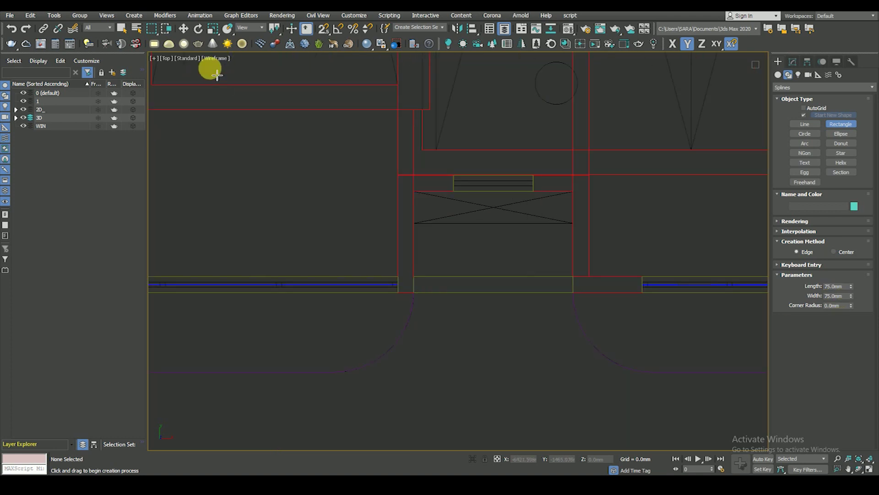
right_click(313, 247)
middle_drag(439, 318, 445, 326)
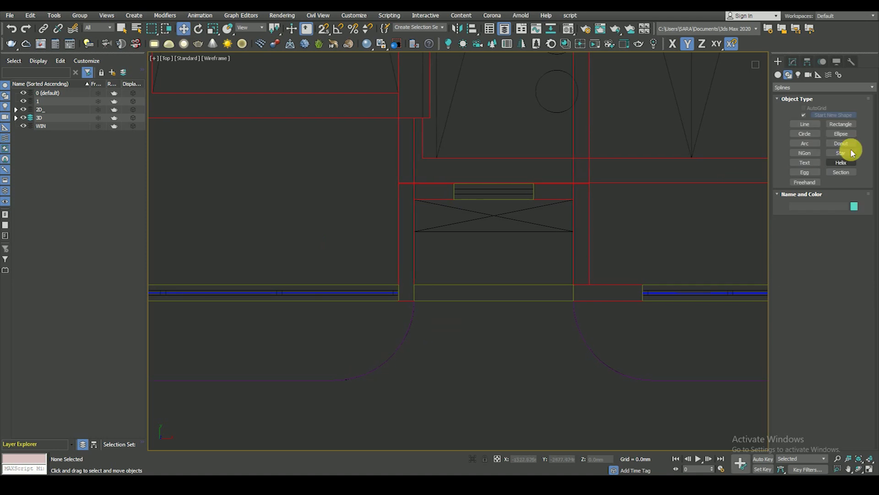
Step: Draw a 100 × 75 mm rectangle below the doorway and XY-snap its corner to the wall corner
click(849, 126)
drag(441, 322, 442, 323)
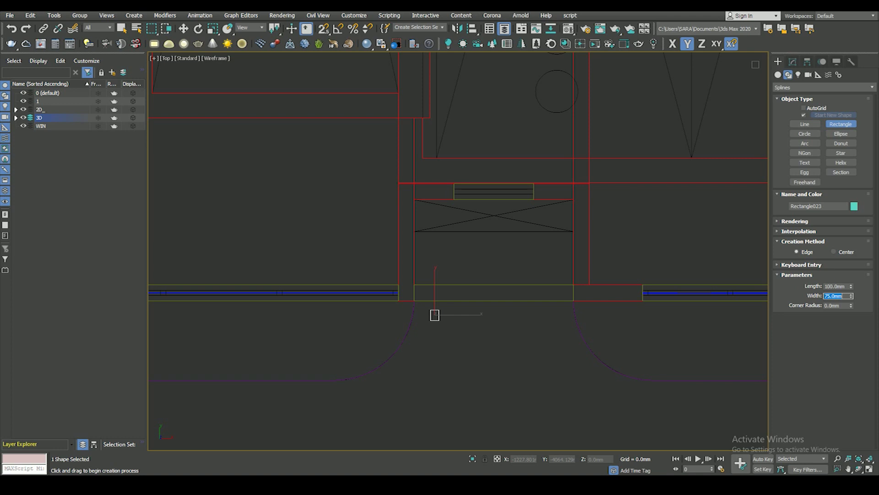
scroll(543, 327, up, 1)
click(183, 28)
scroll(480, 354, up, 4)
key(F8)
key(s)
scroll(471, 334, up, 2)
scroll(435, 320, up, 2)
mouse_move(432, 320)
mouse_down()
mouse_move(389, 304)
mouse_move(426, 306)
mouse_up()
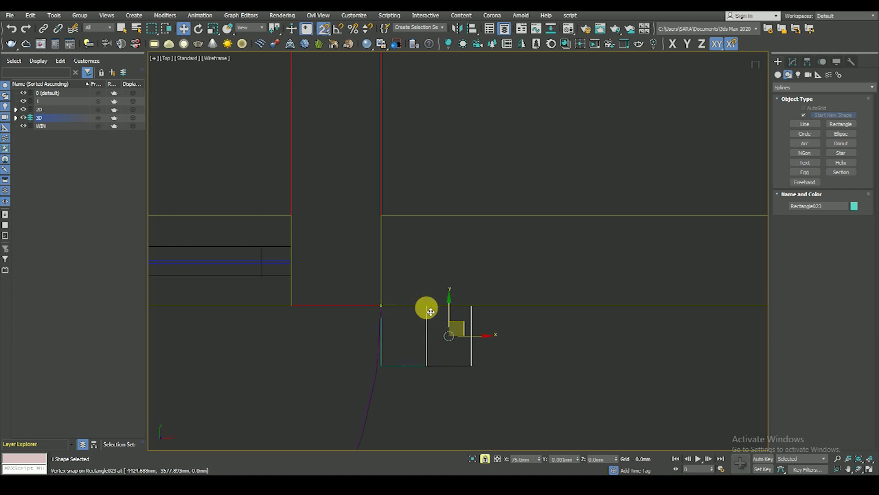
Step: Clone the rectangle as 15 instances along the wall edge
drag(458, 248, 431, 255)
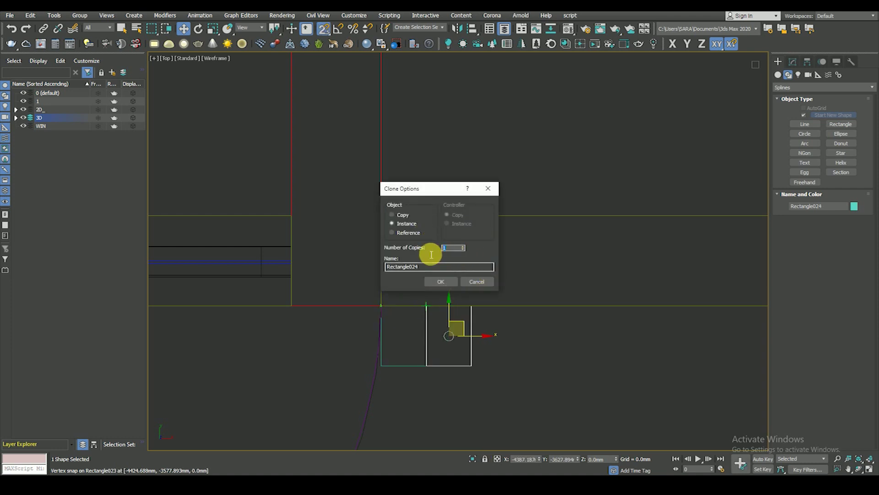
text(15)
click(444, 282)
scroll(442, 294, down, 5)
scroll(579, 327, up, 4)
key(s)
Step: Copy the last six rectangles and snap them onto the end of the row
mouse_move(572, 334)
mouse_down()
mouse_move(477, 324)
mouse_move(682, 309)
mouse_up()
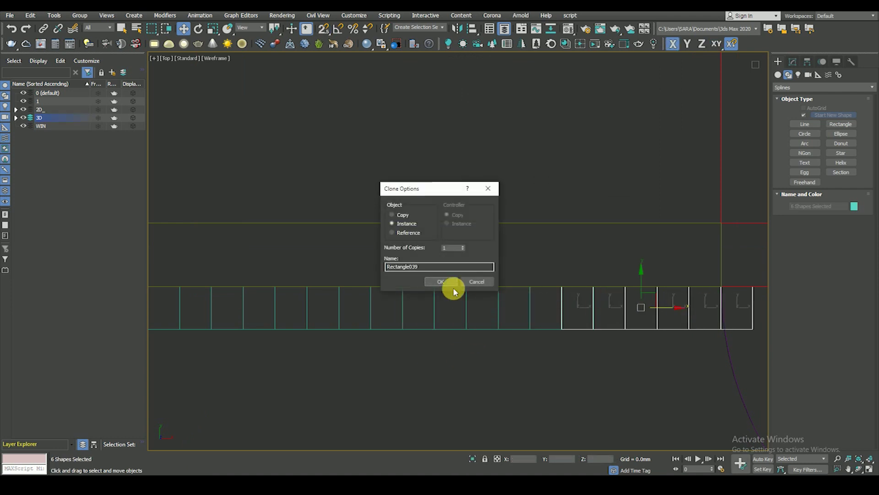
click(441, 281)
scroll(481, 320, up, 3)
drag(475, 314, 499, 287)
key(s)
scroll(557, 365, down, 3)
click(557, 365)
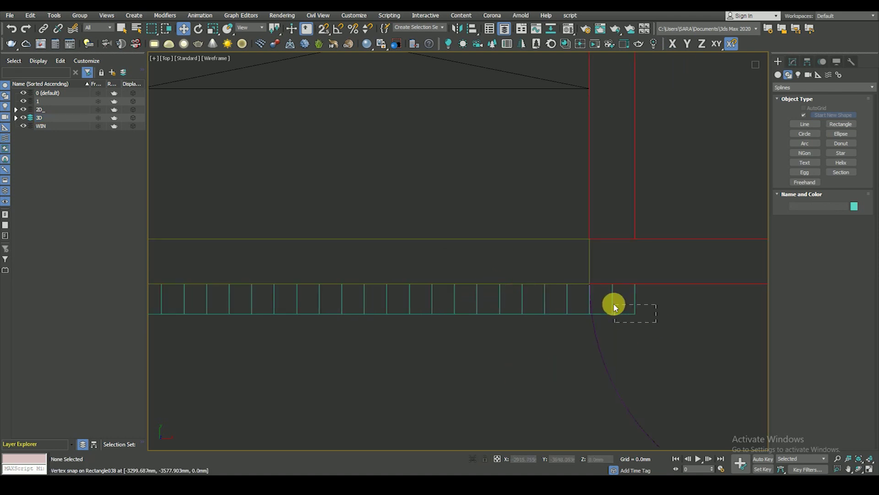
Step: Delete three unwanted rectangles from the row
middle_drag(578, 330, 605, 331)
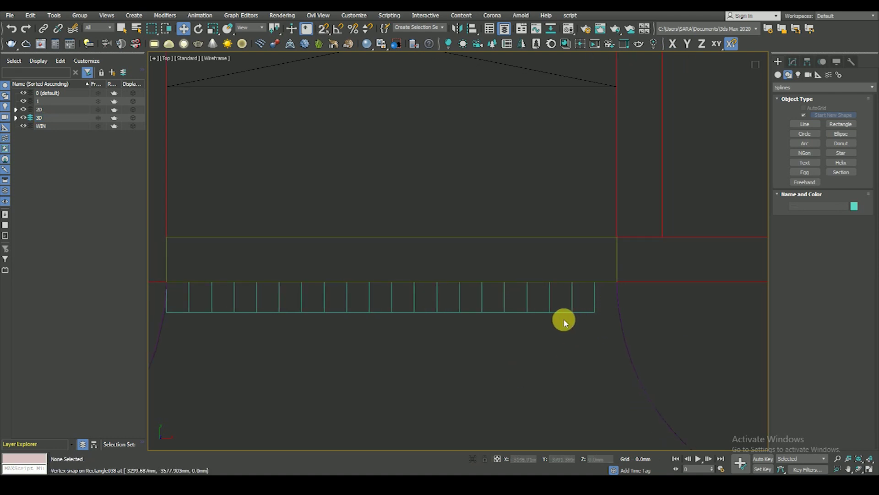
click(513, 312)
key(Delete)
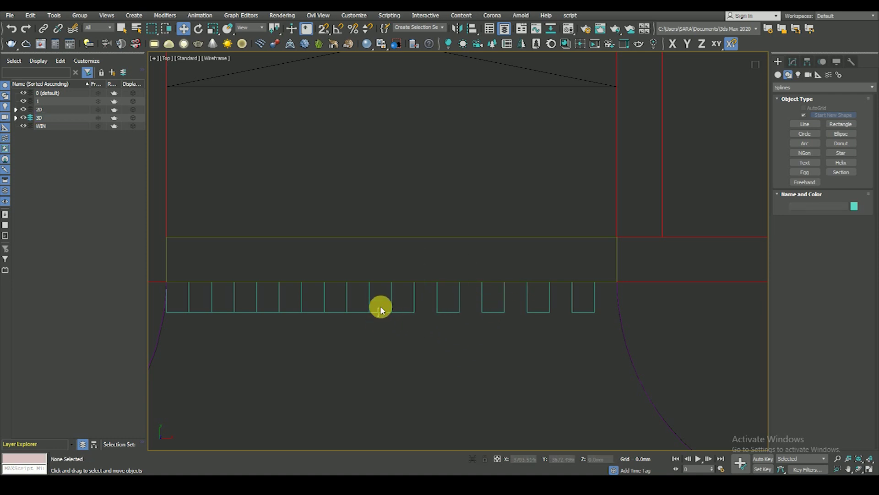
middle_drag(347, 330, 375, 330)
click(363, 311)
key(Delete)
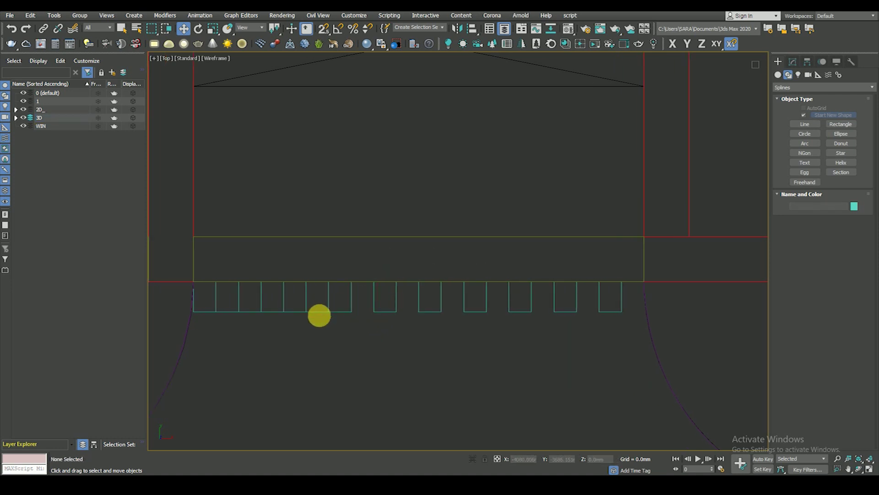
middle_drag(304, 328, 347, 333)
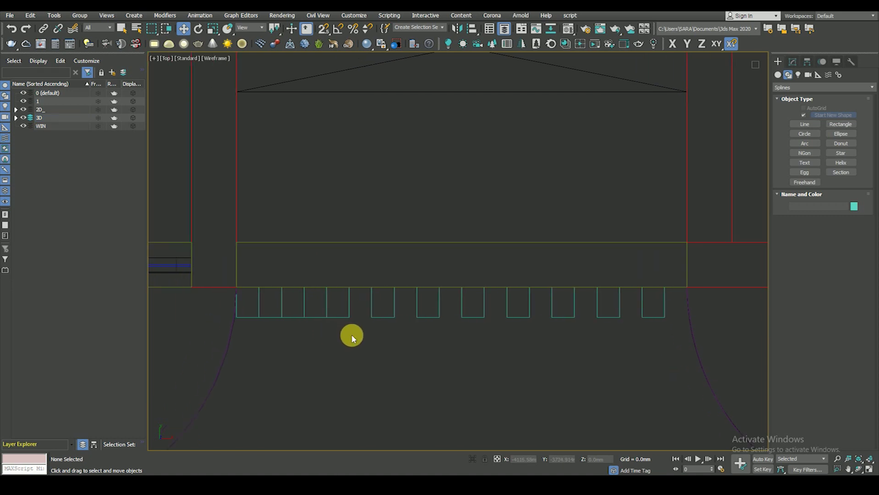
click(313, 319)
key(Delete)
Step: Select the nine remaining rectangles and slide them along X and Y into position
click(269, 318)
scroll(344, 331, down, 2)
scroll(356, 323, down, 2)
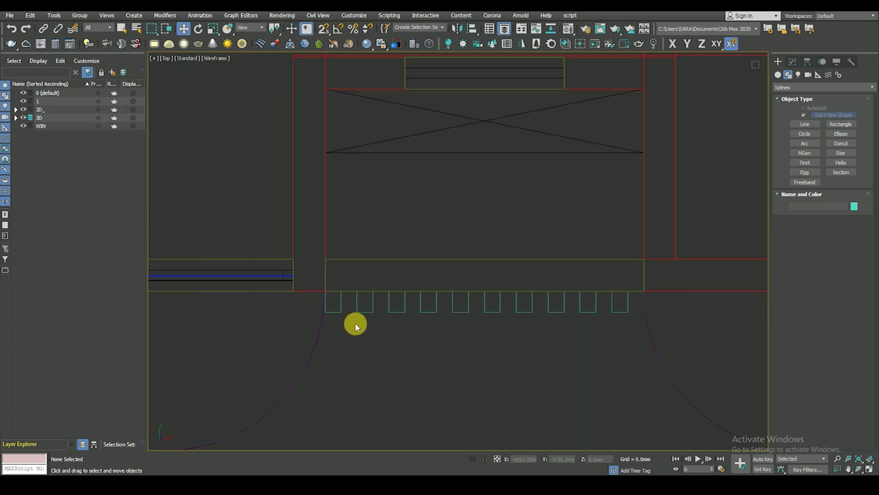
mouse_move(630, 326)
mouse_down()
mouse_move(343, 312)
mouse_move(340, 324)
mouse_up()
right_click(334, 304)
drag(639, 348, 639, 348)
scroll(471, 304, up, 2)
drag(514, 308, 501, 304)
drag(463, 277, 465, 270)
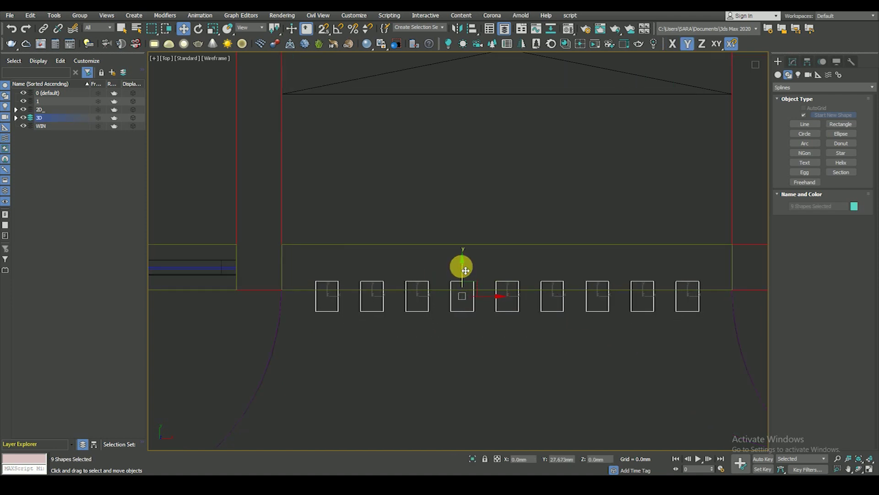
scroll(460, 274, down, 2)
click(792, 61)
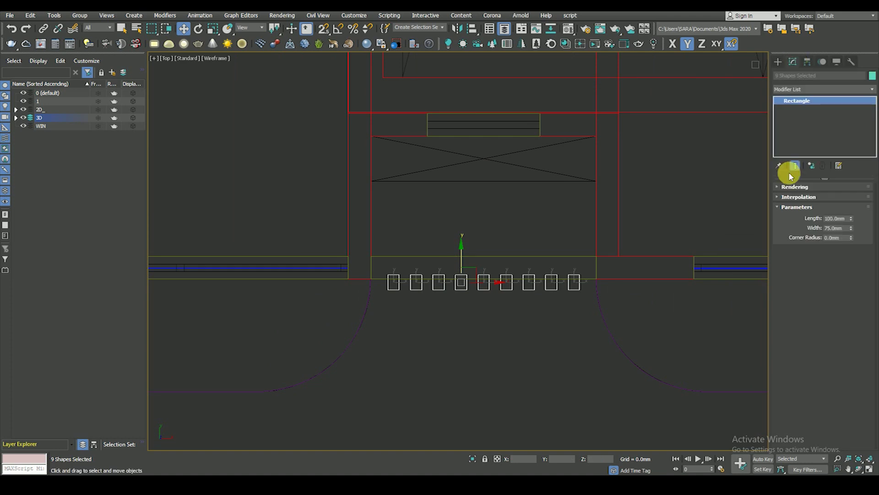
Step: Add a 6300 mm Extrude modifier to the nine rectangles
click(793, 87)
key(e)
key(Down)
key(Down)
key(Down)
key(Down)
key(Down)
key(Return)
middle_drag(577, 302, 453, 325)
scroll(488, 318, down, 5)
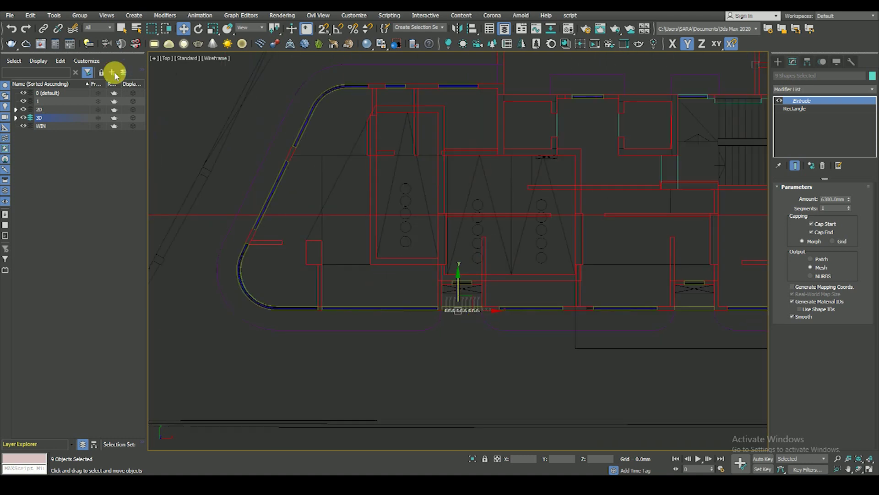
Step: Group the nine extruded slats as Group055
click(80, 16)
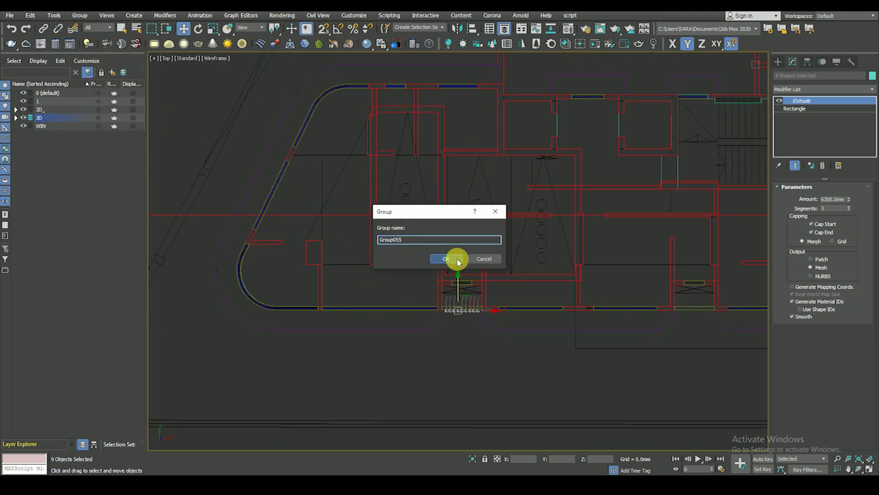
click(455, 268)
scroll(485, 359, down, 3)
key(f)
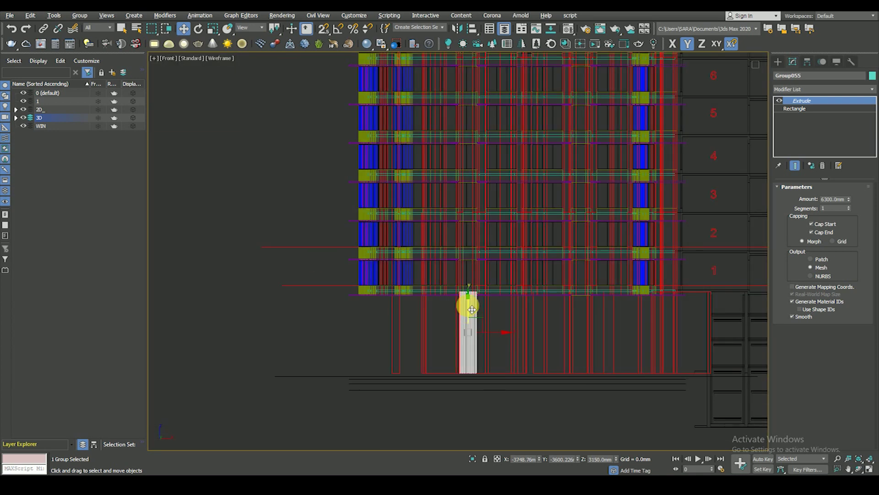
Step: Raise the slat group up onto the facade in the Front view with vertex snapping
drag(468, 363, 466, 228)
scroll(462, 274, up, 5)
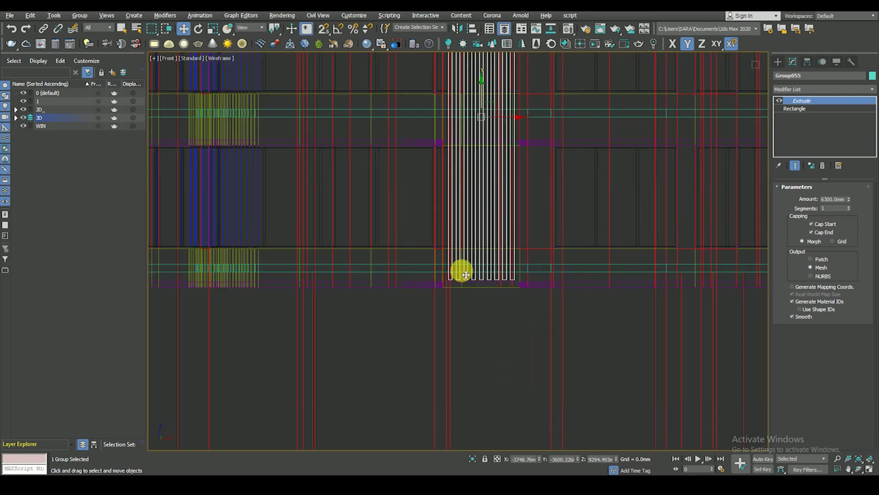
drag(459, 276, 458, 272)
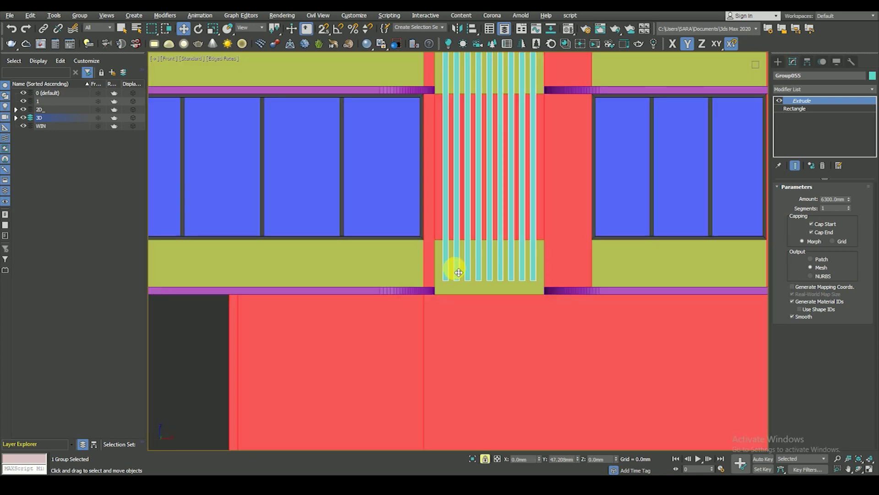
key(F3)
scroll(440, 275, up, 3)
key(s)
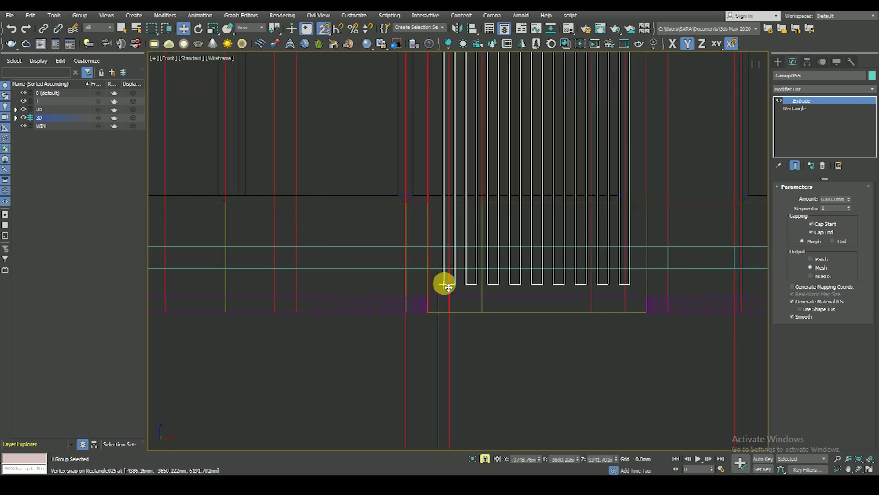
key(F3)
key(s)
mouse_move(471, 304)
alt+middle_down()
mouse_move(477, 329)
mouse_move(489, 294)
mouse_move(491, 321)
mouse_move(480, 324)
alt+middle_up()
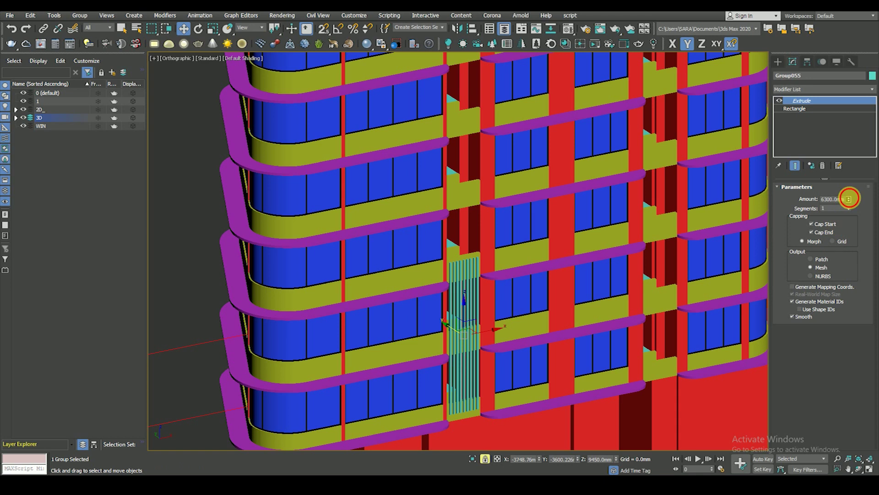
Step: Stretch the slat group's extrusion far above the roof, then fit the whole tower in Front view
drag(848, 198, 842, 121)
scroll(696, 172, down, 5)
mouse_move(551, 311)
middle_down()
mouse_move(523, 348)
mouse_move(514, 408)
middle_up()
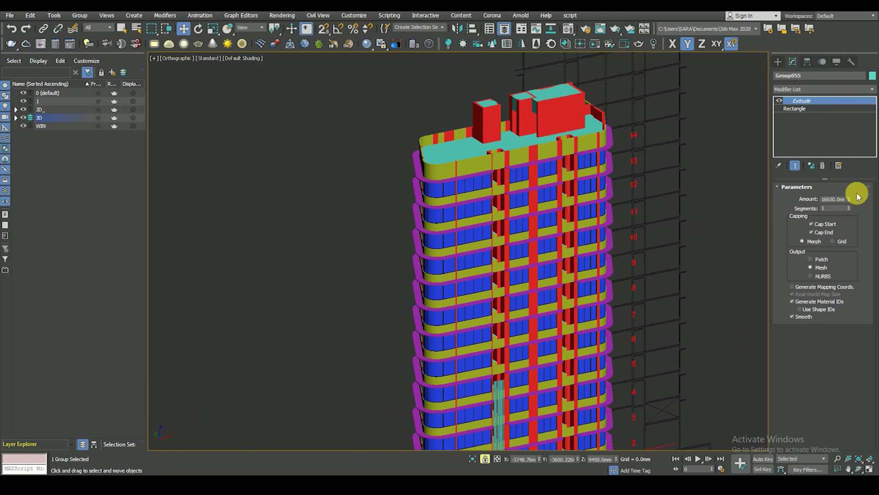
drag(853, 202, 809, 471)
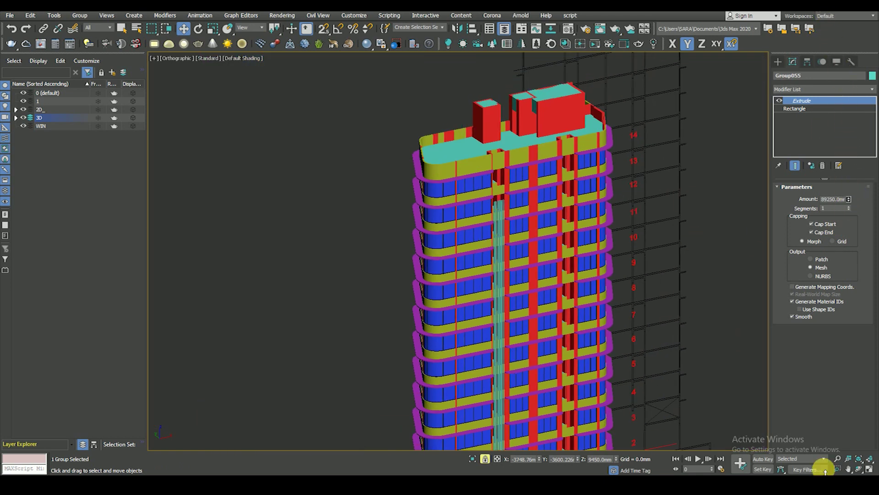
key(f)
key(z)
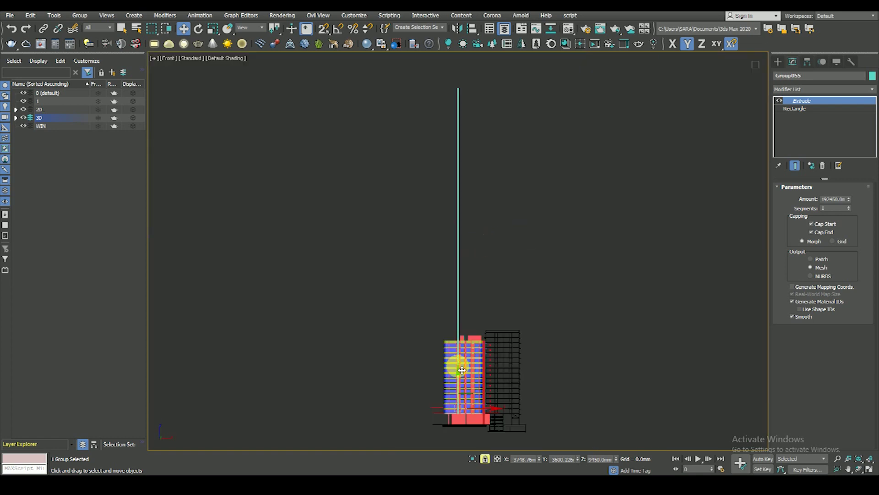
scroll(456, 348, up, 5)
Step: Shorten the slat extrusion back down to 41975mm so the tops meet the roofline
drag(850, 211, 855, 363)
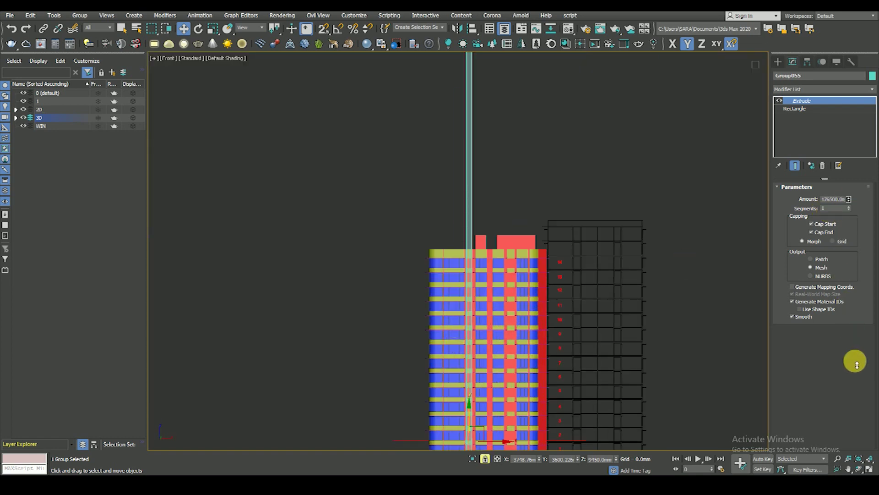
mouse_move(853, 81)
mouse_down()
mouse_move(836, 315)
mouse_move(810, 381)
mouse_up()
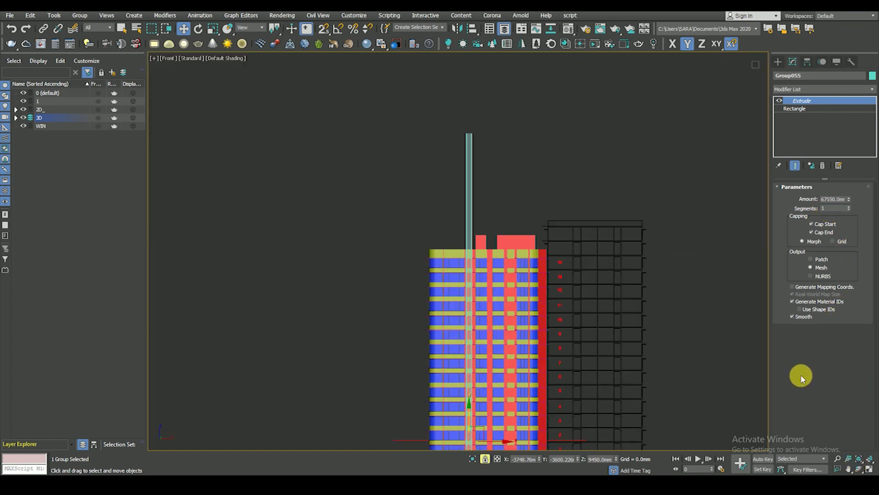
drag(849, 208, 867, 174)
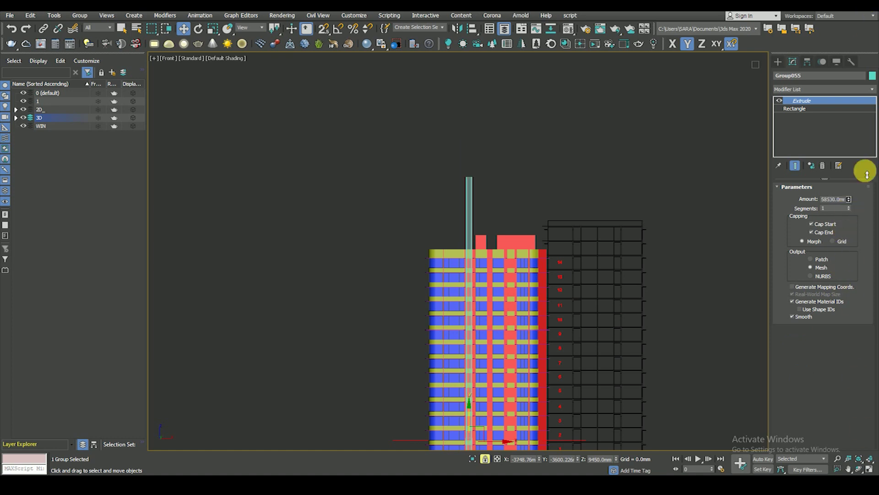
scroll(472, 246, up, 4)
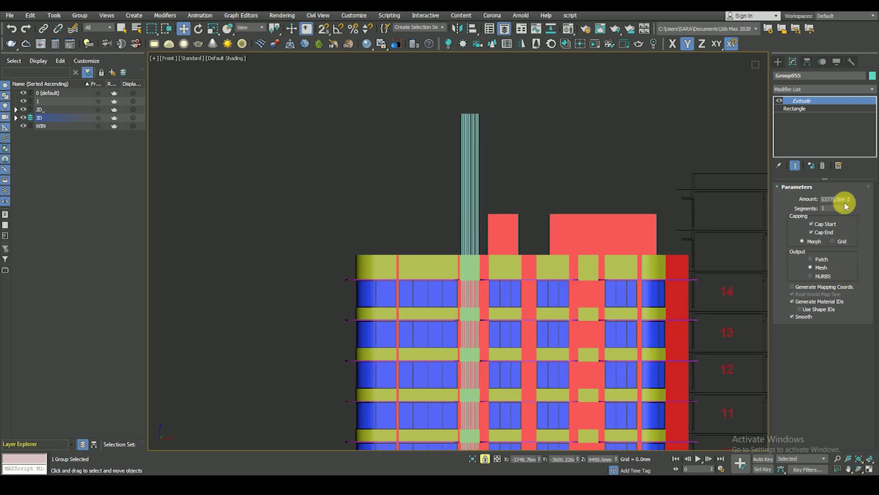
drag(850, 203, 800, 305)
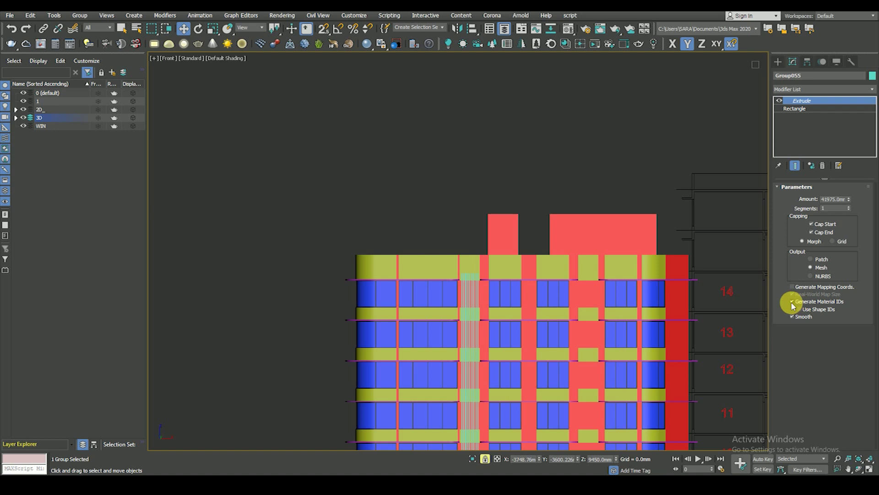
scroll(500, 287, up, 3)
scroll(421, 275, up, 3)
Step: Check the slats close up in wireframe Front and Top views
middle_drag(416, 269, 426, 238)
key(F3)
key(F3)
scroll(452, 144, down, 5)
scroll(451, 149, up, 2)
scroll(453, 153, up, 2)
scroll(456, 155, down, 5)
scroll(452, 352, up, 3)
scroll(451, 355, up, 2)
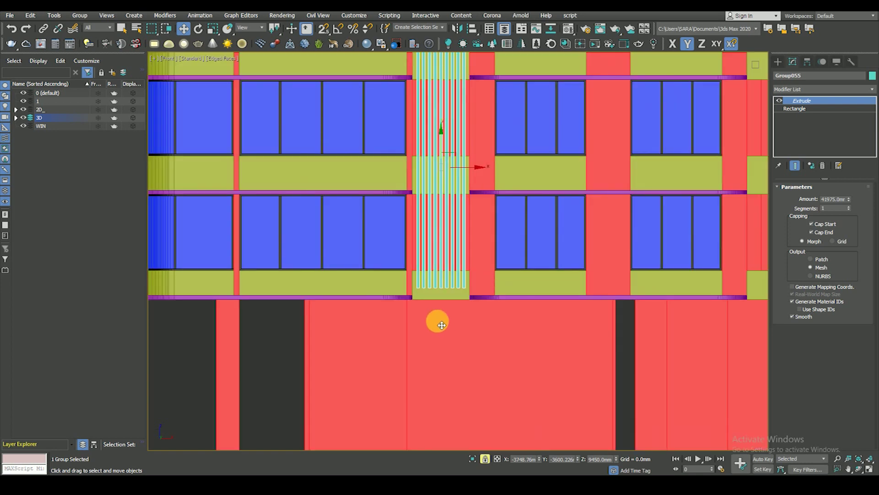
key(t)
key(F3)
scroll(426, 304, down, 5)
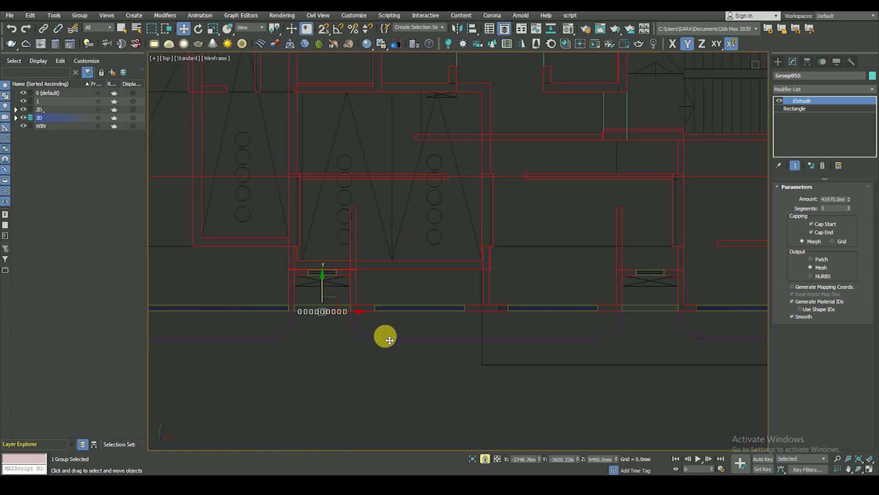
Step: Instance-copy the slat group as Group056 to the next window opening
scroll(321, 321, down, 1)
shift+drag(283, 298, 619, 299)
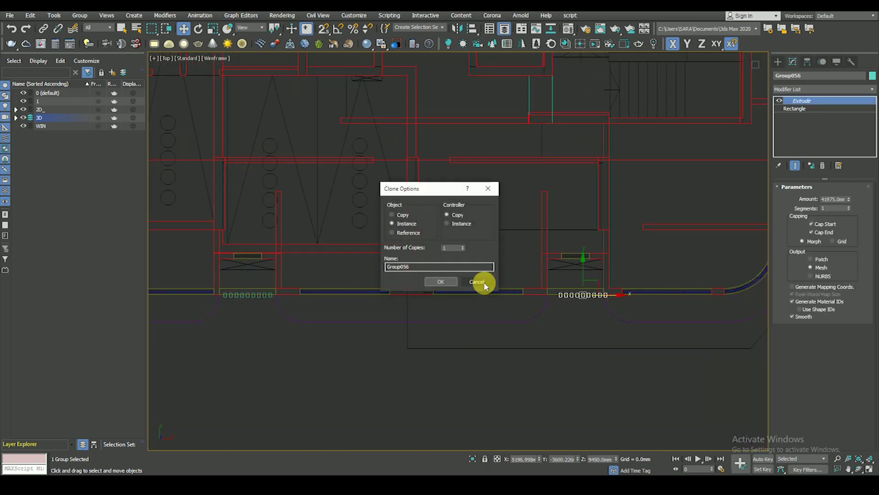
click(442, 281)
scroll(572, 345, up, 4)
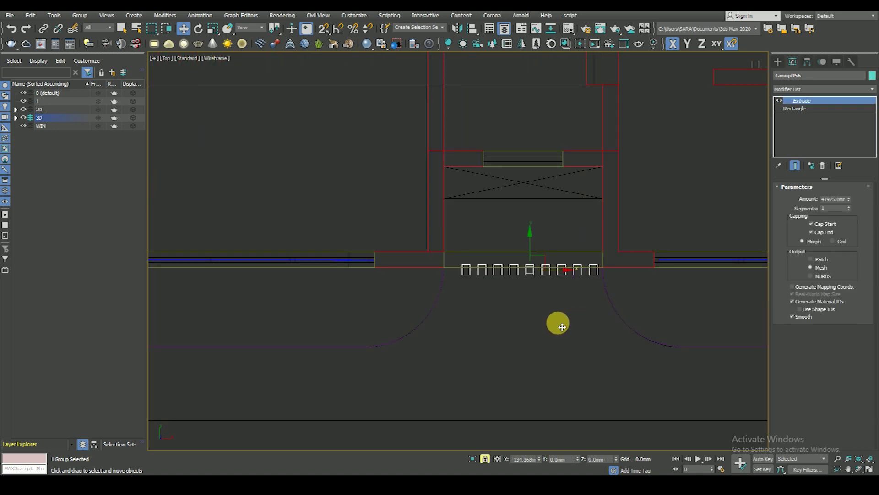
drag(558, 327, 556, 327)
Step: Show the plan shaded and orbit down to a 3D view of the tower base
scroll(556, 327, down, 3)
scroll(565, 334, down, 3)
scroll(592, 366, down, 2)
mouse_move(554, 324)
middle_down()
mouse_move(579, 338)
mouse_move(564, 324)
mouse_move(515, 319)
mouse_move(509, 327)
middle_up()
scroll(659, 202, up, 2)
scroll(641, 198, down, 2)
key(F3)
mouse_move(624, 317)
alt+middle_down()
mouse_move(521, 314)
mouse_move(563, 221)
alt+middle_up()
scroll(529, 290, up, 4)
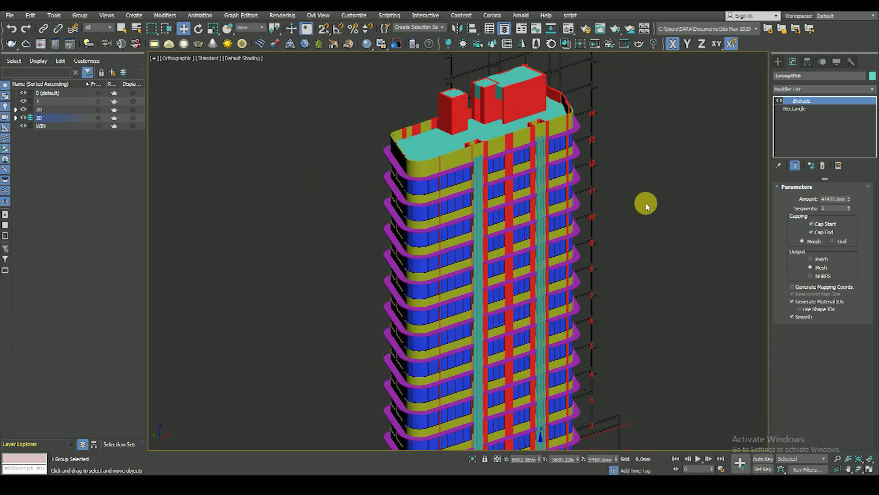
click(609, 236)
mouse_move(497, 344)
alt+middle_down()
mouse_move(510, 255)
mouse_move(488, 322)
alt+middle_up()
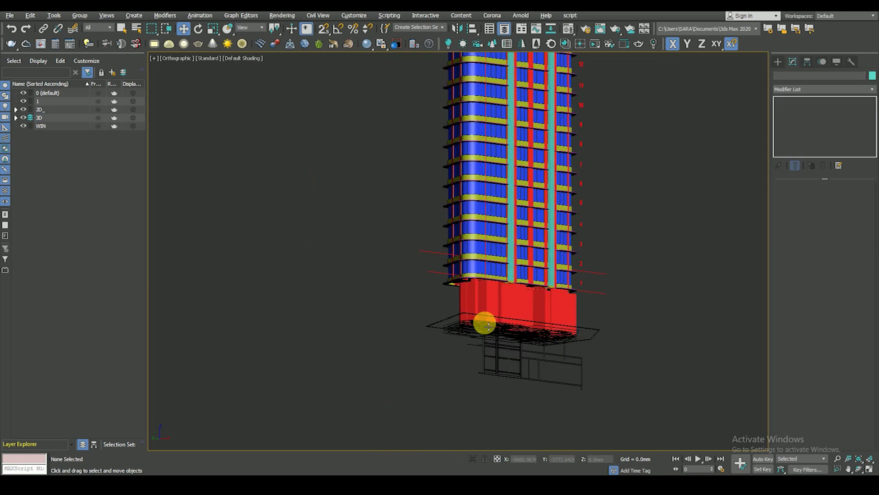
Step: Select Group055, then clear the selection and orbit around the tower base
scroll(499, 302, up, 2)
scroll(520, 241, up, 3)
click(520, 242)
scroll(520, 257, down, 3)
scroll(522, 297, up, 2)
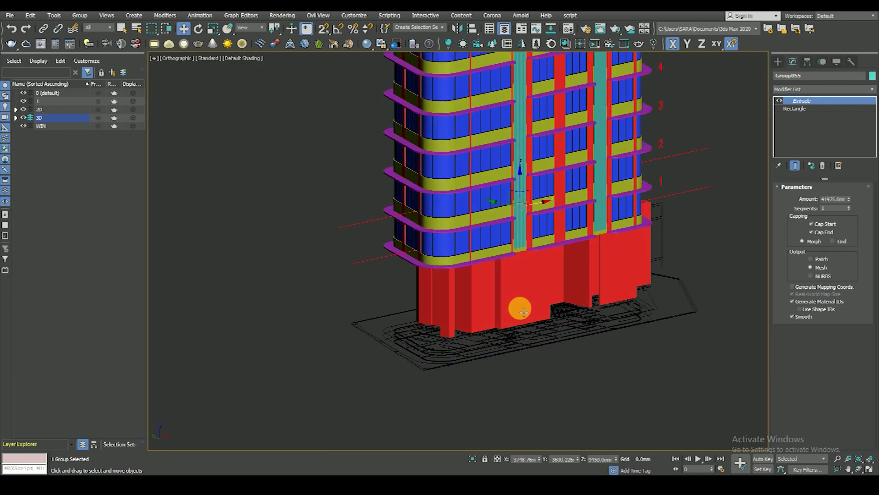
scroll(524, 311, down, 2)
alt+middle_drag(507, 320, 530, 325)
click(476, 320)
scroll(491, 317, up, 2)
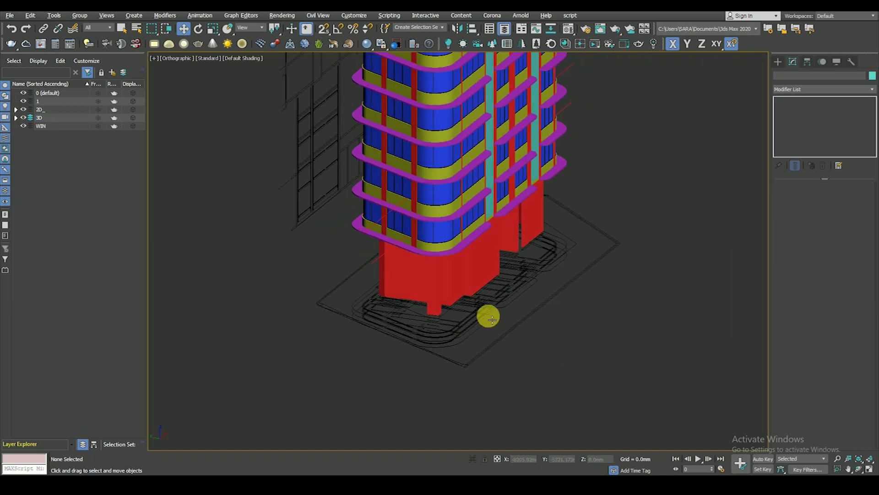
scroll(482, 348, up, 3)
Step: Select the G Floor ground-floor block in a wireframe view, then return to shaded
key(t)
scroll(522, 327, up, 1)
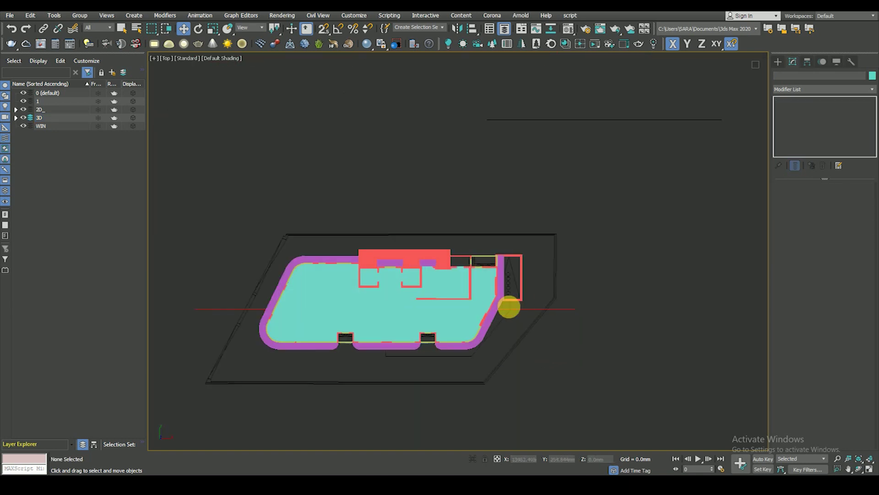
mouse_move(512, 290)
alt+middle_down()
mouse_move(452, 277)
mouse_move(518, 238)
alt+middle_up()
scroll(526, 243, up, 2)
key(F3)
click(546, 268)
click(541, 280)
click(527, 303)
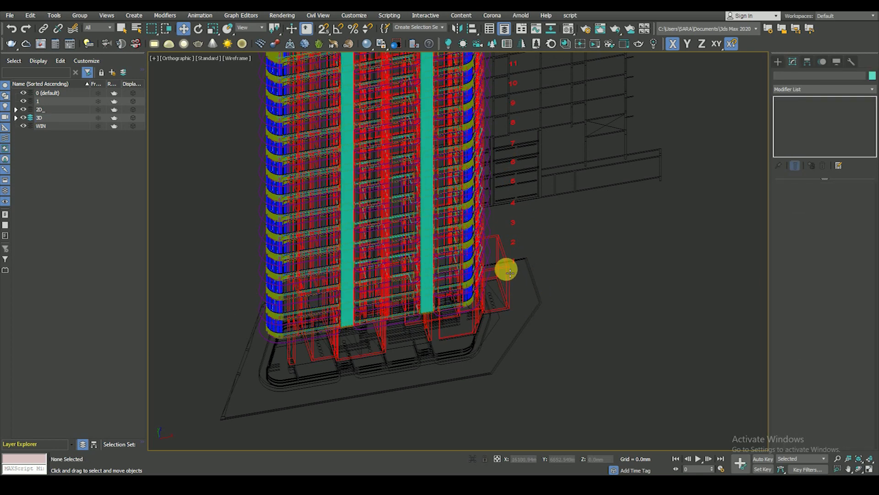
click(510, 273)
scroll(486, 308, up, 2)
key(F3)
Step: Orbit around the tower base, then return to a wireframe Top view of the plan
scroll(517, 295, up, 3)
mouse_move(524, 303)
alt+middle_down()
mouse_move(496, 310)
mouse_move(507, 323)
alt+middle_up()
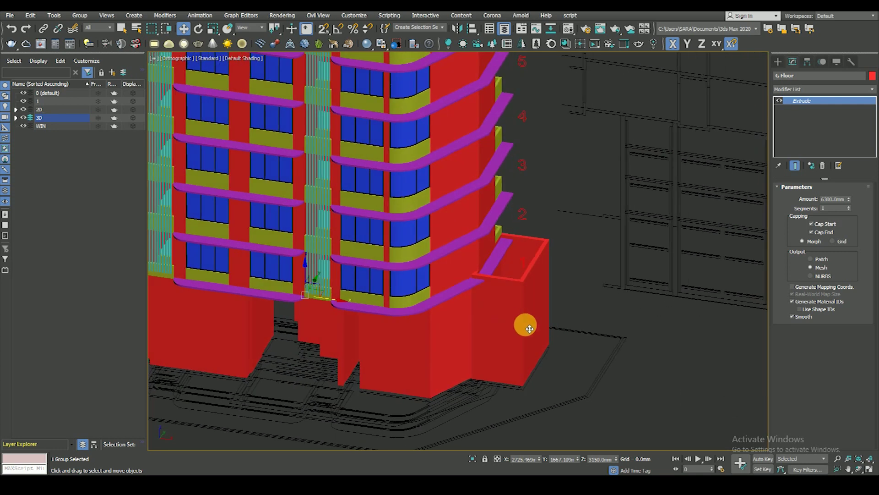
key(t)
scroll(549, 293, up, 4)
key(F3)
scroll(566, 227, up, 2)
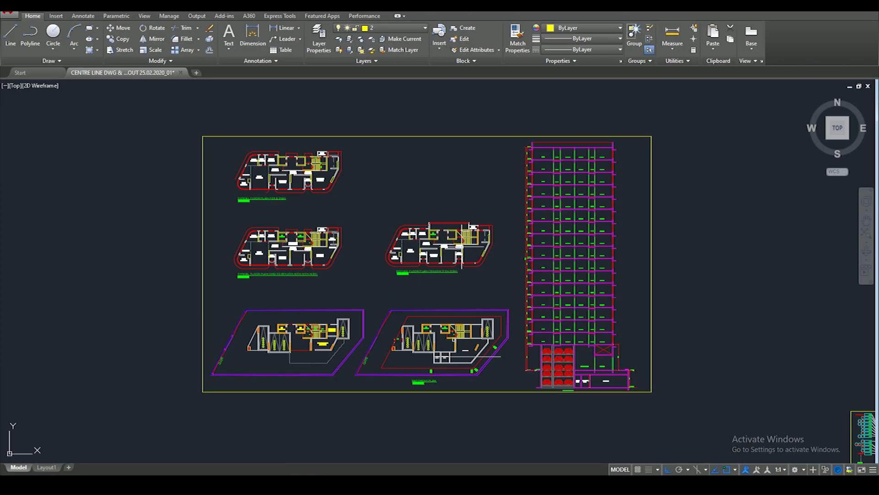
Step: Zoom and pan across the basement plans in AutoCAD
scroll(508, 302, up, 2)
scroll(508, 302, up, 6)
scroll(508, 301, down, 6)
scroll(508, 302, up, 5)
scroll(513, 292, down, 5)
middle_drag(448, 361, 448, 250)
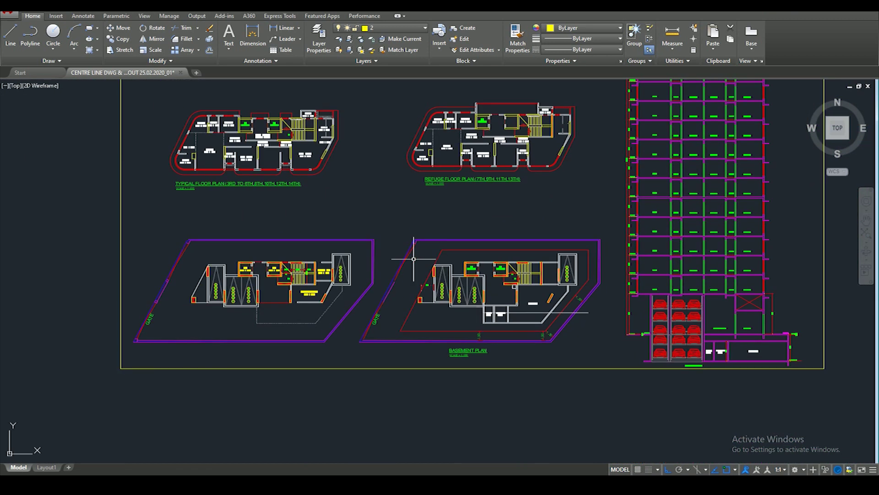
scroll(329, 256, up, 5)
middle_drag(320, 259, 362, 264)
scroll(362, 264, up, 3)
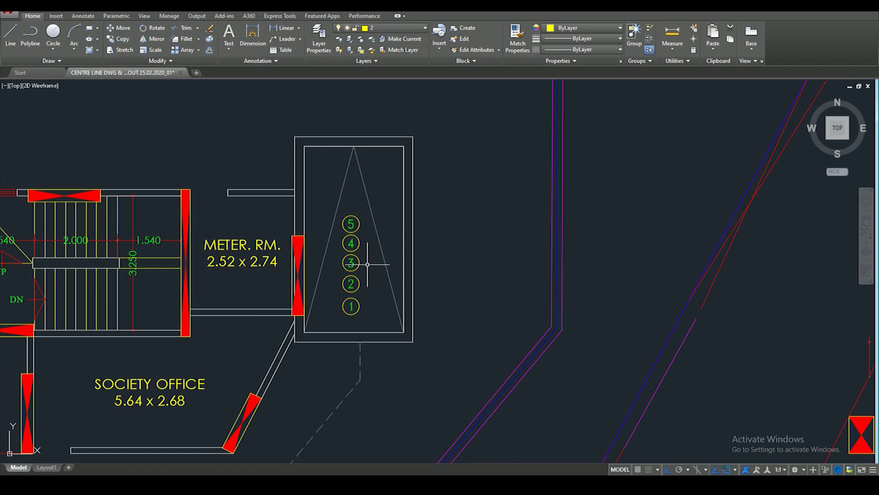
scroll(364, 261, down, 10)
scroll(611, 290, up, 2)
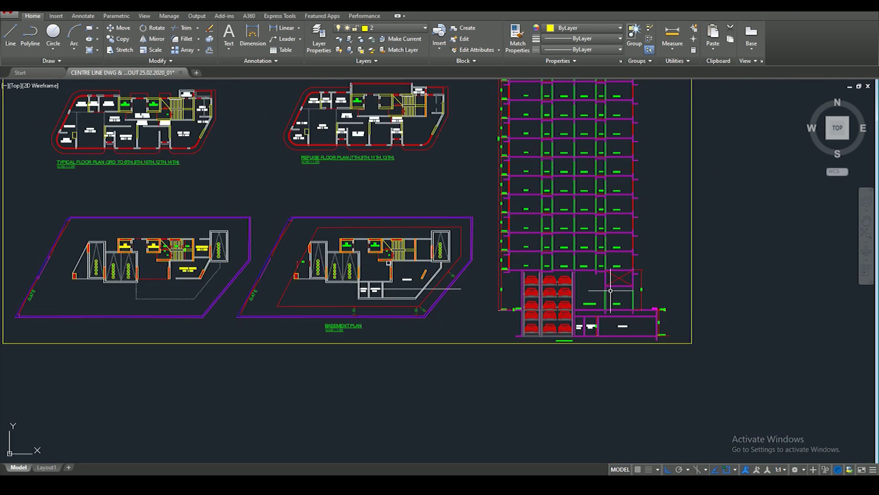
scroll(523, 293, up, 2)
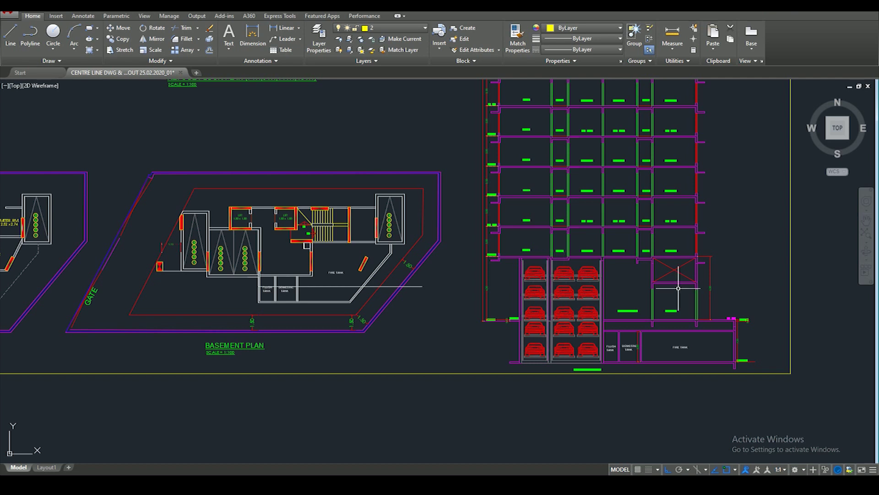
scroll(678, 287, up, 5)
scroll(652, 316, down, 2)
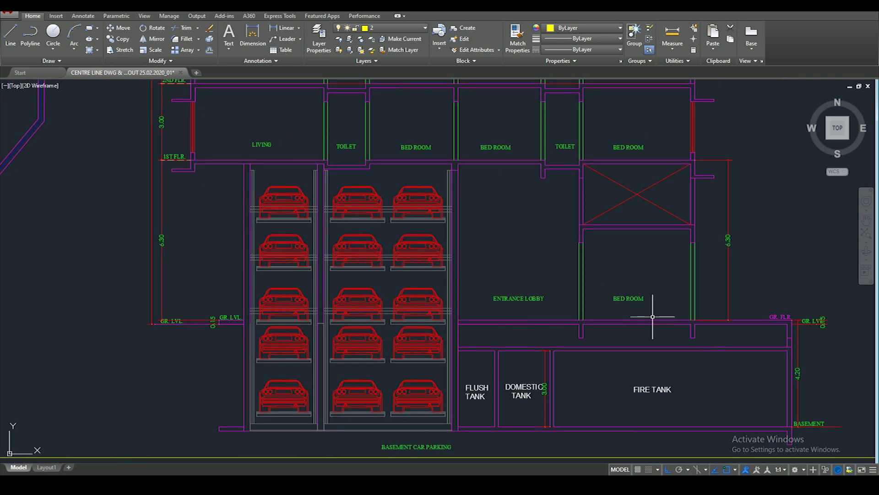
scroll(555, 308, up, 2)
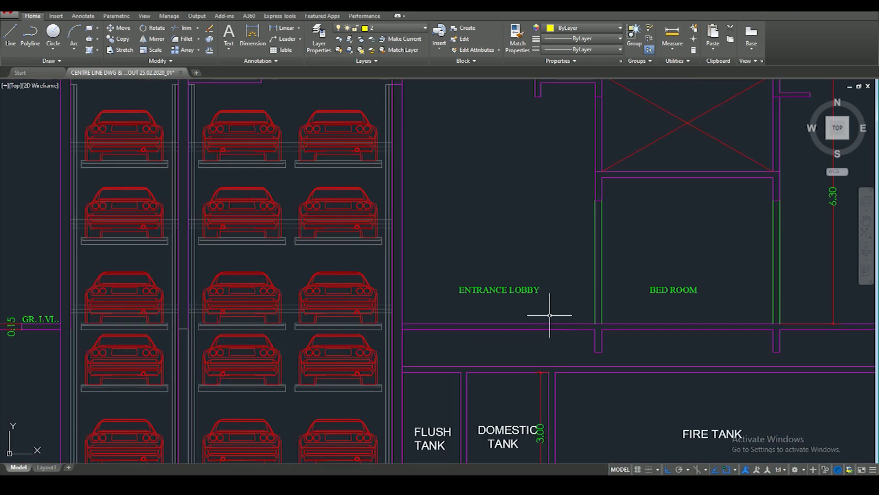
scroll(556, 308, down, 5)
Step: Slide the view sideways across the basement and neighbouring floor plans
middle_drag(288, 309, 409, 317)
scroll(409, 317, up, 3)
scroll(462, 228, up, 3)
scroll(462, 228, up, 1)
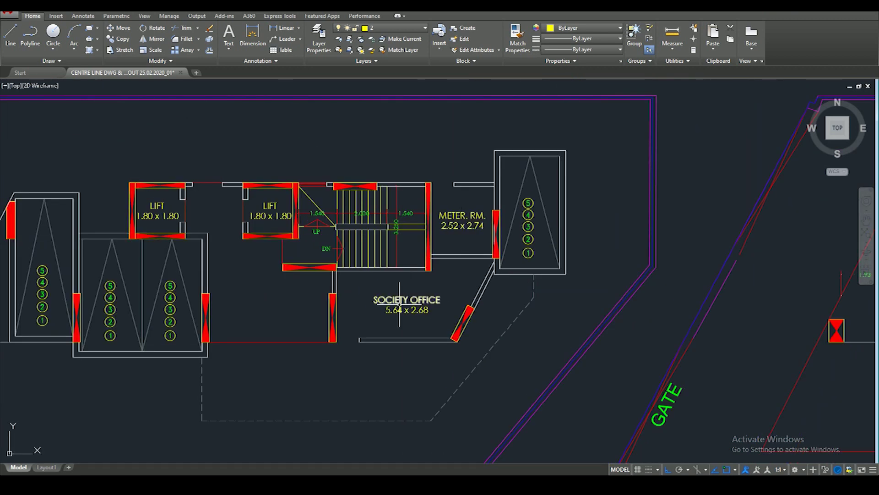
middle_drag(401, 300, 470, 290)
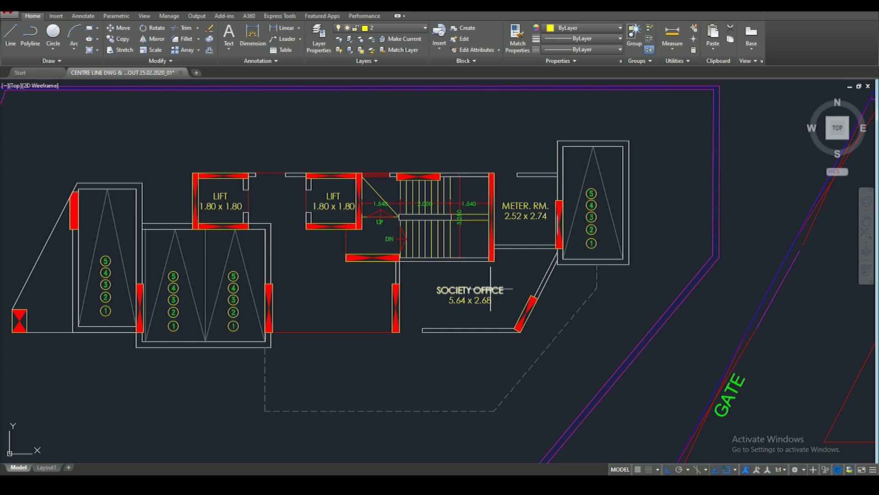
scroll(128, 301, down, 3)
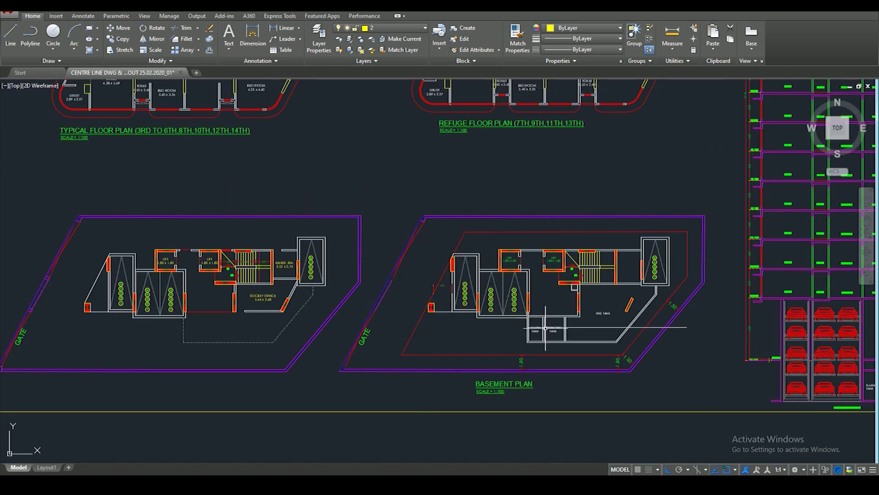
middle_drag(626, 333, 555, 335)
scroll(595, 265, up, 4)
scroll(591, 270, down, 2)
scroll(582, 279, down, 5)
scroll(574, 287, up, 5)
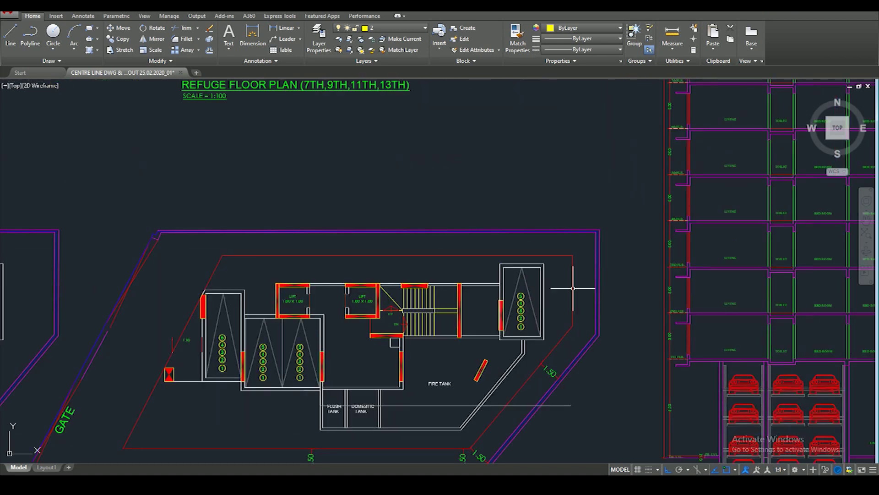
scroll(574, 288, down, 2)
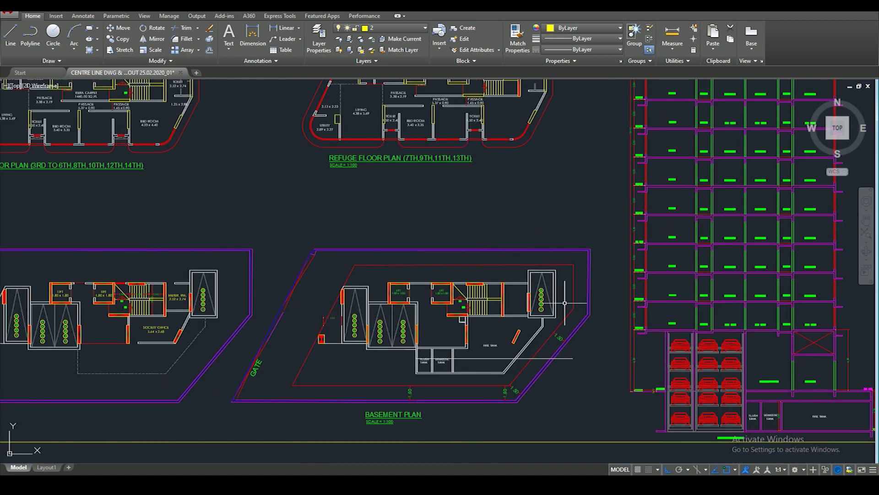
Step: Bring the typical and refuge floor plans into view and centre them
middle_drag(296, 271, 480, 364)
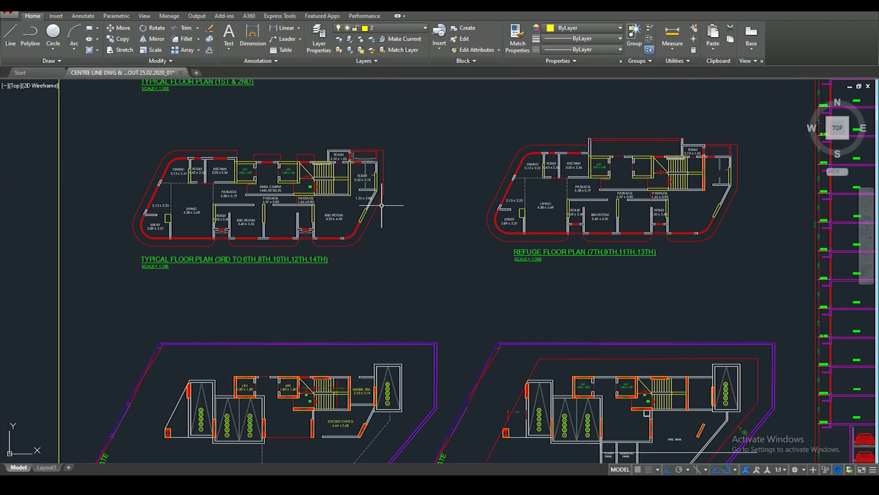
middle_drag(452, 265, 435, 213)
scroll(365, 361, up, 4)
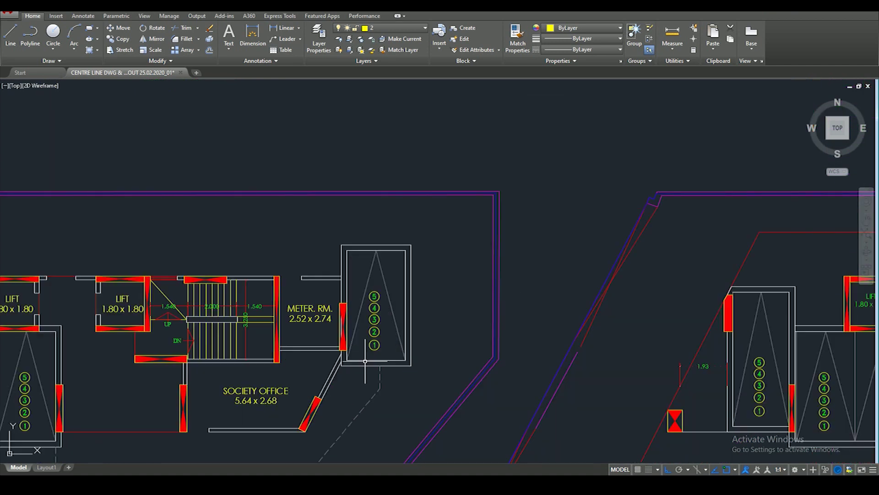
scroll(375, 344, down, 6)
scroll(371, 339, down, 3)
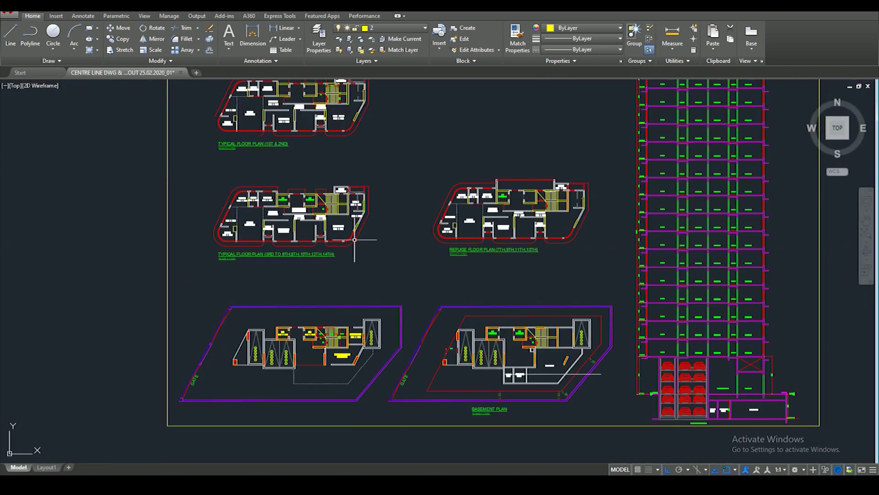
scroll(368, 210, up, 2)
middle_drag(362, 239, 398, 339)
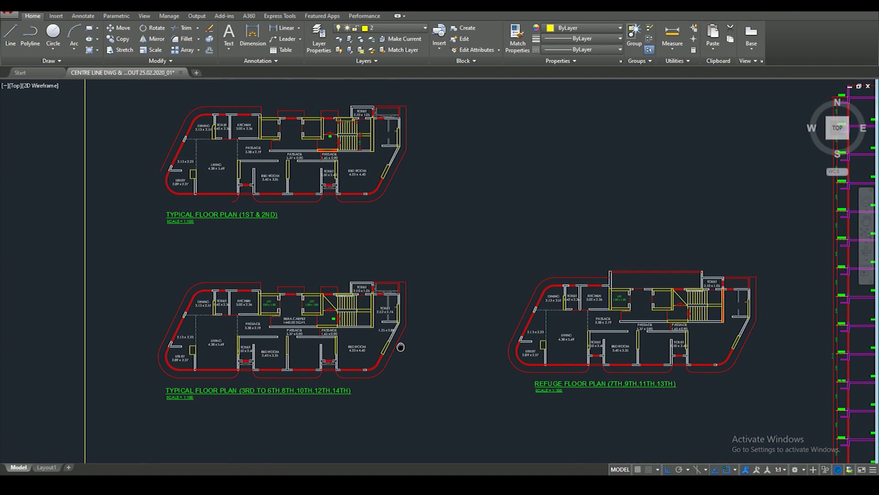
scroll(332, 393, up, 4)
scroll(342, 385, down, 2)
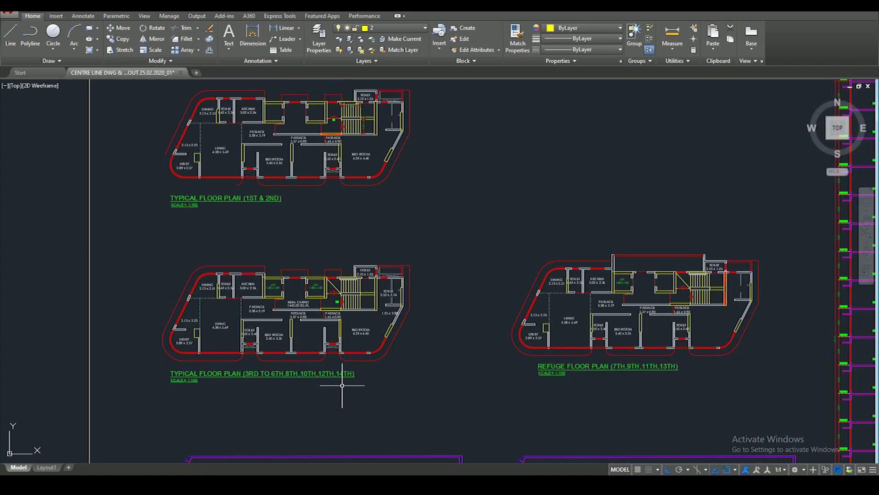
scroll(322, 193, up, 1)
scroll(323, 197, up, 1)
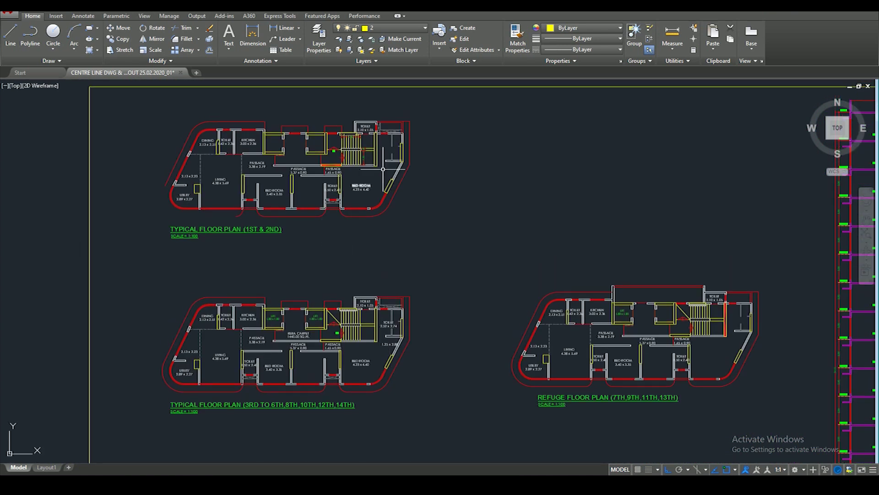
scroll(408, 120, up, 4)
scroll(392, 226, down, 1)
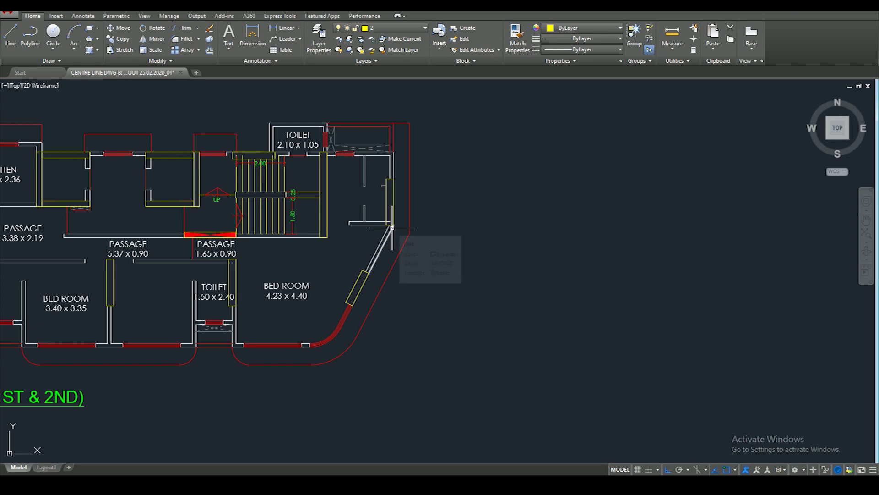
scroll(402, 225, down, 5)
middle_drag(402, 229, 413, 182)
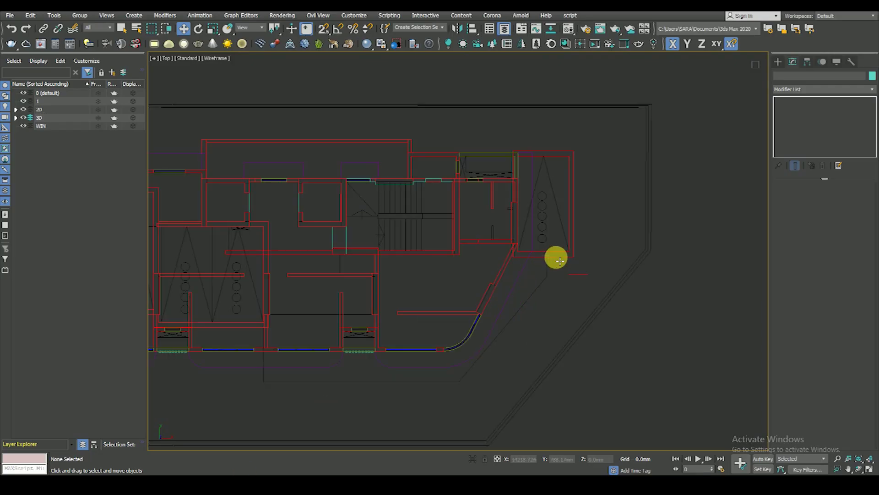
Step: Select G Floor in 3ds Max, orbit to a new facade angle, and return to AutoCAD
click(535, 265)
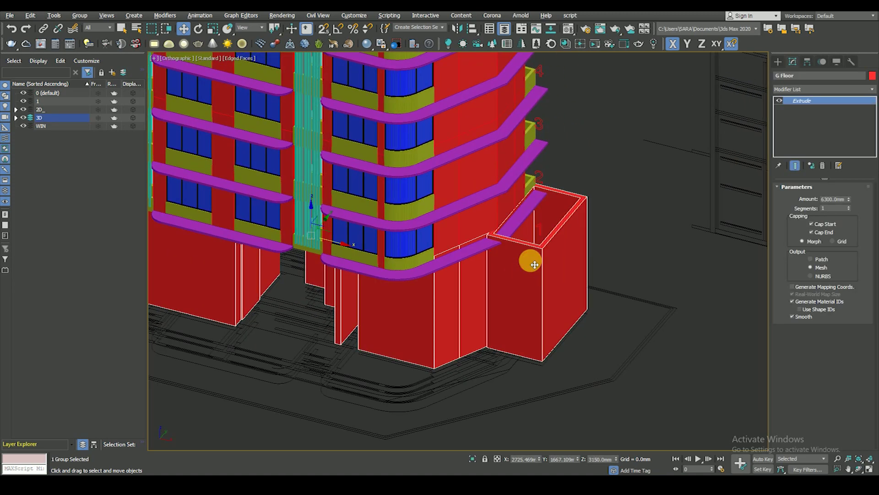
alt+middle_drag(529, 304, 542, 302)
click(303, 474)
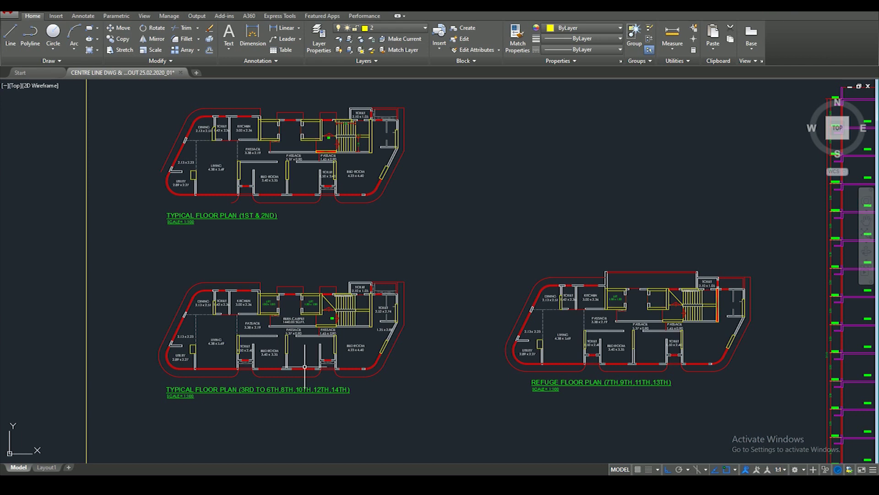
Step: Centre the Basement Plan in AutoCAD to review its lifts and stair
scroll(349, 264, down, 4)
scroll(369, 309, up, 6)
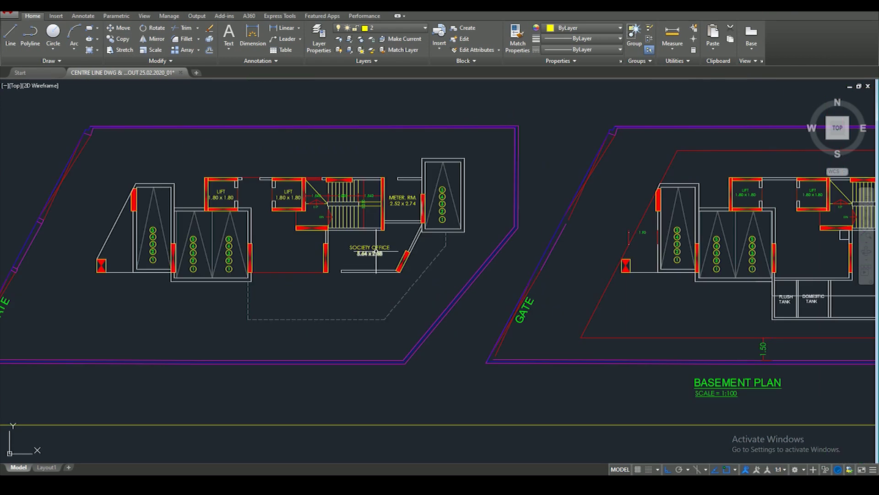
scroll(378, 245, up, 2)
scroll(378, 245, down, 2)
middle_drag(651, 298, 406, 301)
middle_drag(634, 342, 547, 345)
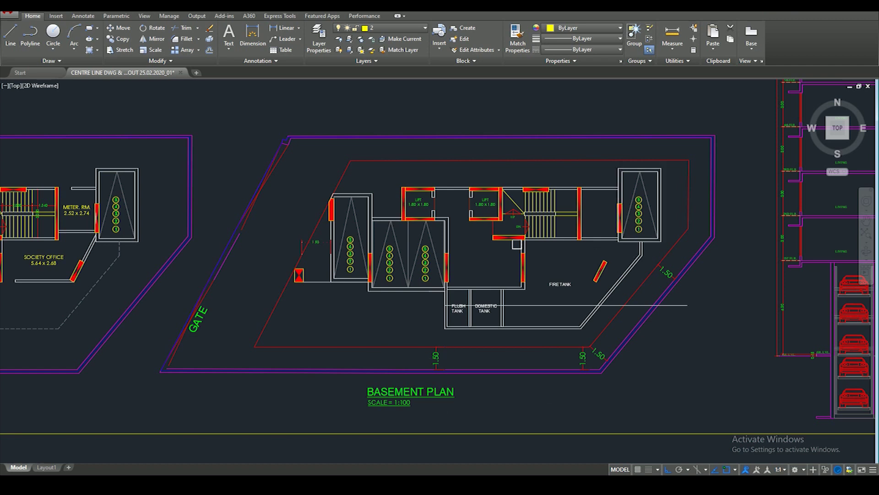
scroll(634, 215, up, 4)
scroll(588, 317, down, 2)
Step: Inspect the fire tank area, then orbit the 3ds Max tower base with G Floor
middle_drag(596, 244, 563, 272)
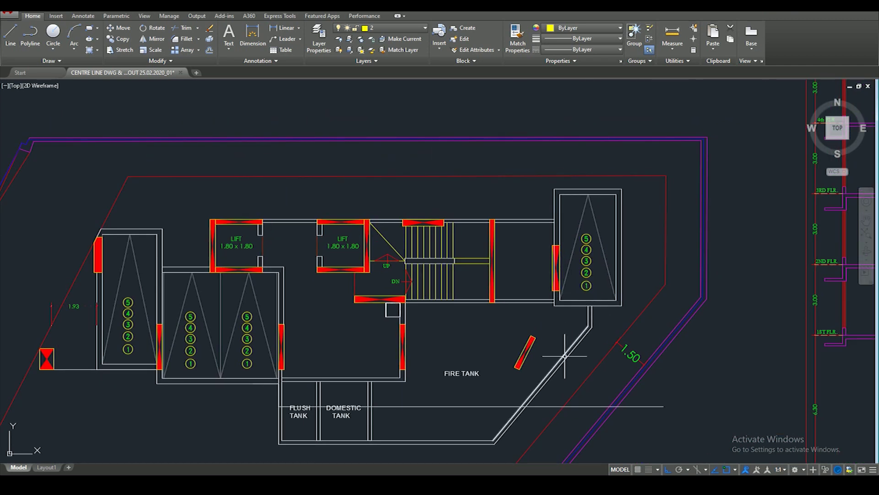
mouse_move(444, 396)
middle_down()
mouse_move(508, 362)
mouse_move(449, 336)
middle_up()
scroll(507, 357, up, 3)
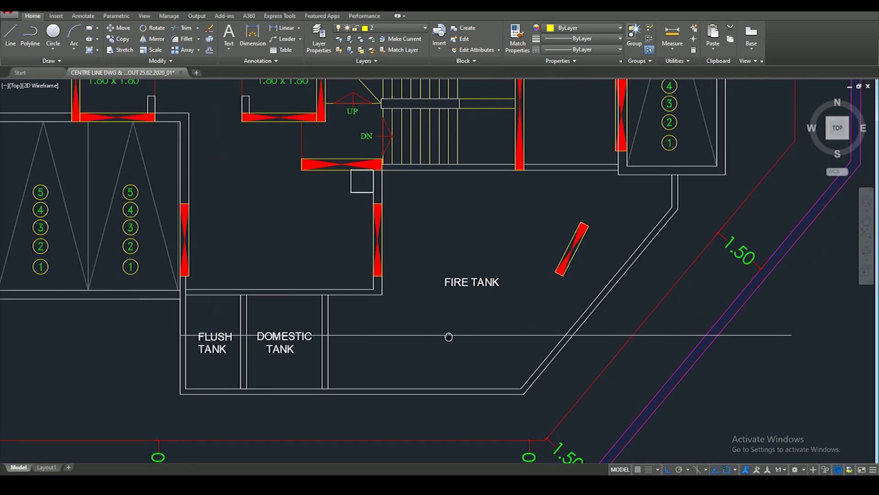
scroll(453, 323, down, 2)
scroll(462, 317, down, 3)
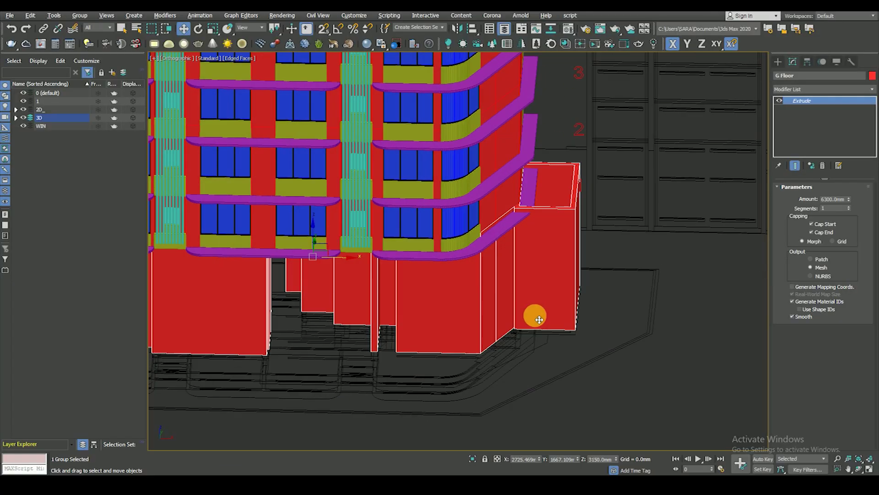
alt+middle_drag(539, 319, 570, 314)
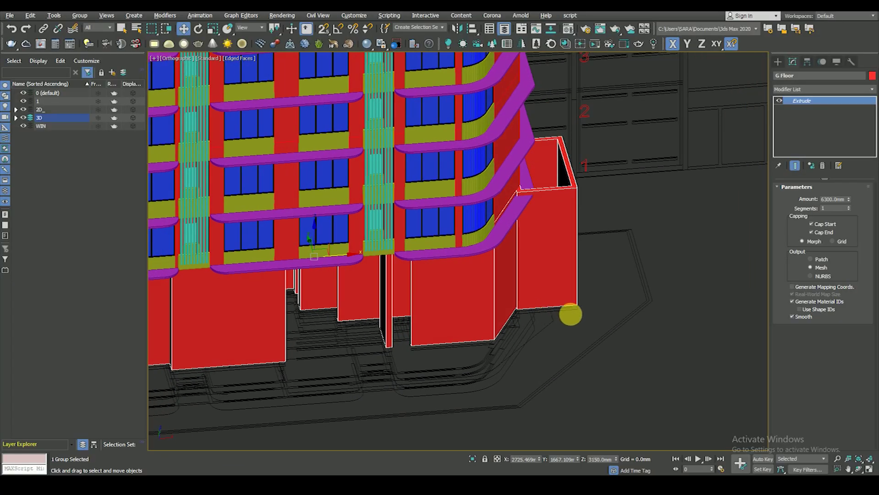
Step: Clear the selection and switch the viewport to Perspective
scroll(437, 321, down, 2)
scroll(428, 308, down, 6)
click(552, 355)
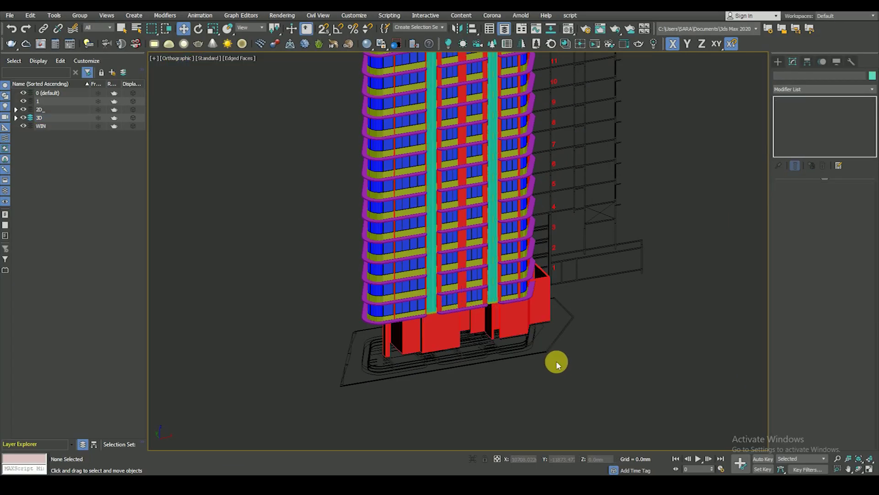
key(p)
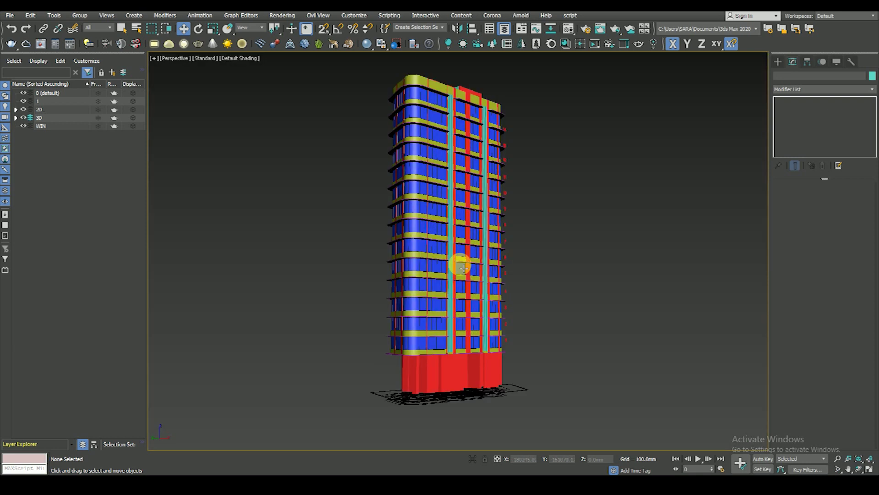
scroll(491, 307, up, 3)
scroll(496, 308, up, 3)
scroll(492, 306, down, 2)
scroll(503, 330, down, 5)
Step: Orbit, zoom and pan into a close-up of the tower's curved balconies
mouse_move(506, 334)
alt+middle_down()
mouse_move(476, 357)
mouse_move(442, 352)
mouse_move(515, 290)
mouse_move(412, 212)
mouse_move(412, 328)
alt+middle_up()
scroll(465, 342, up, 3)
scroll(463, 337, down, 2)
scroll(400, 200, up, 5)
scroll(401, 200, up, 2)
scroll(409, 226, down, 2)
scroll(428, 246, up, 3)
mouse_move(428, 247)
alt+middle_down()
mouse_move(345, 197)
mouse_move(382, 225)
alt+middle_up()
scroll(345, 196, down, 3)
scroll(383, 225, up, 3)
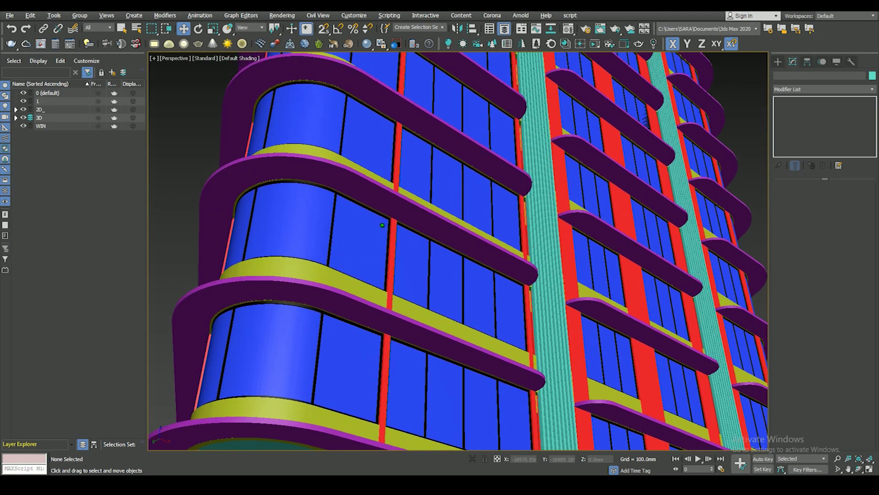
middle_drag(379, 227, 389, 238)
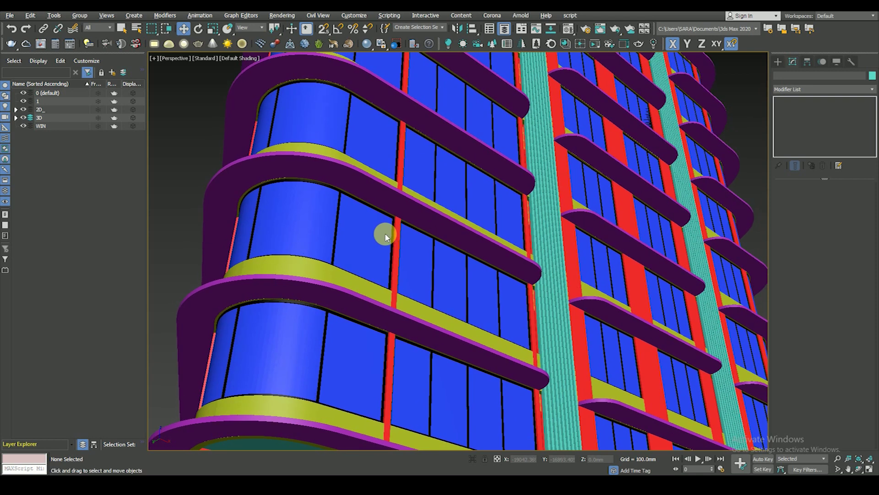
scroll(385, 232, up, 3)
scroll(387, 232, down, 3)
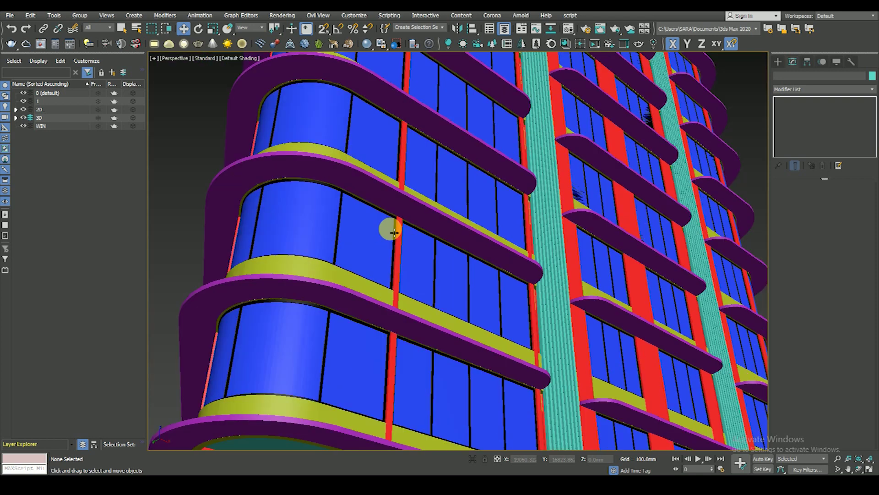
Step: Open the Material Editor and set V-Ray Next, update 2 as the production renderer
click(567, 30)
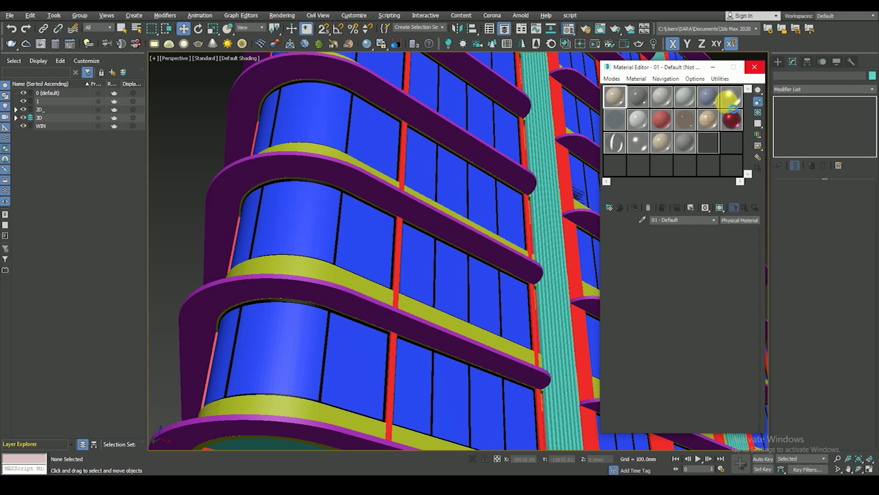
click(686, 127)
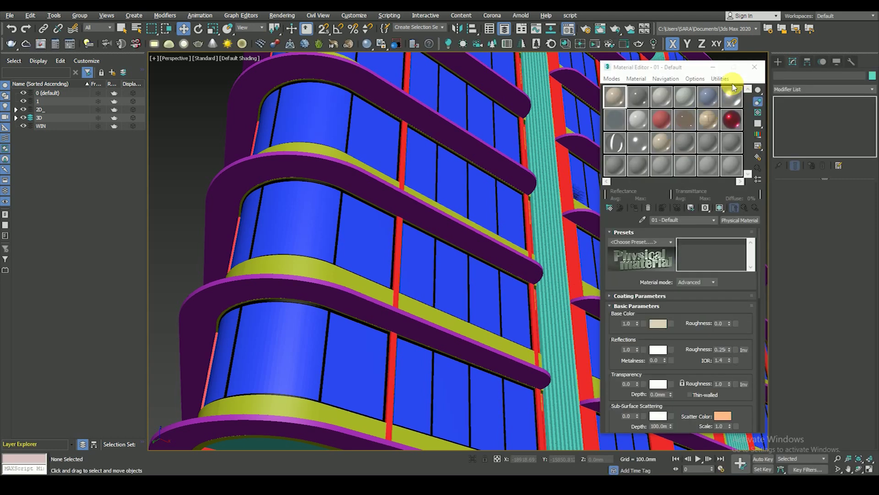
click(284, 17)
click(293, 73)
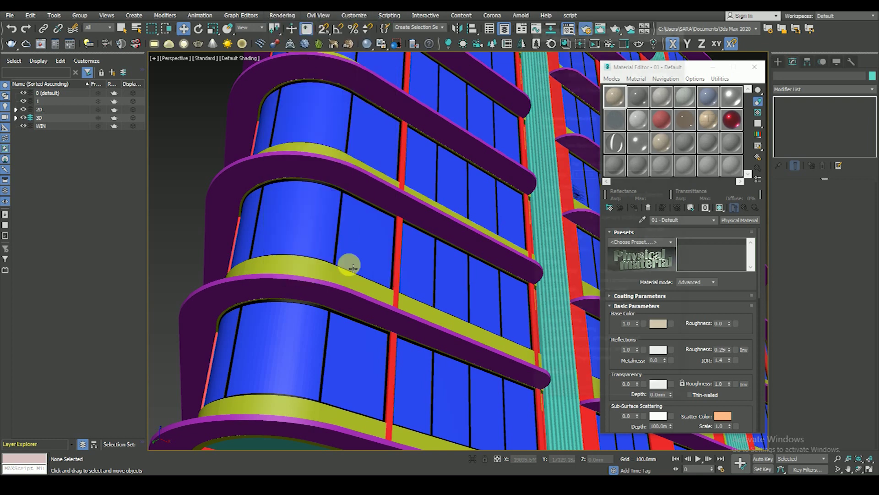
click(601, 72)
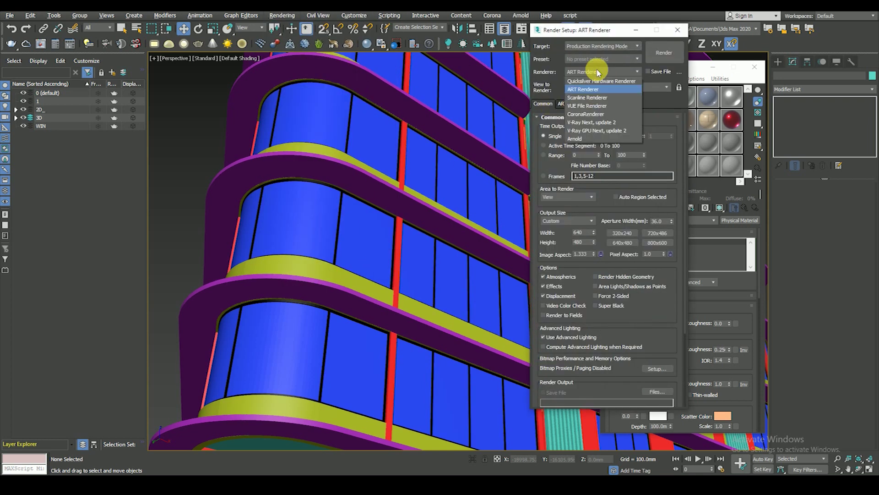
click(601, 122)
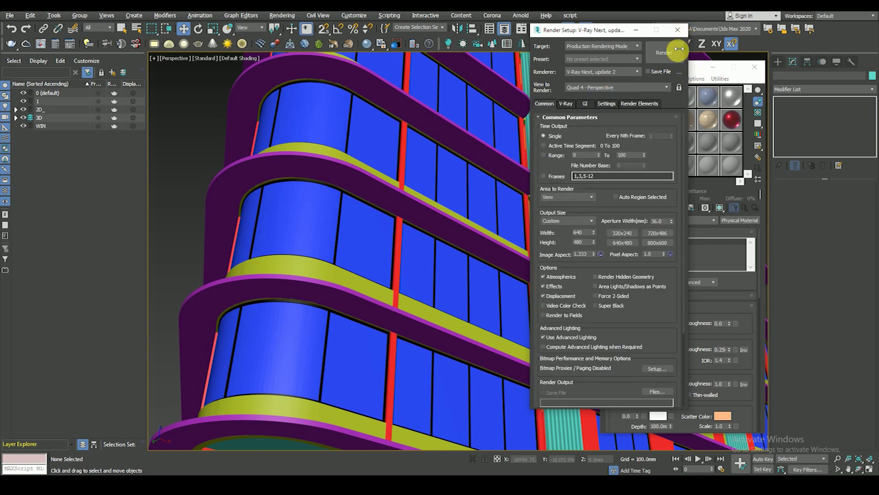
click(678, 30)
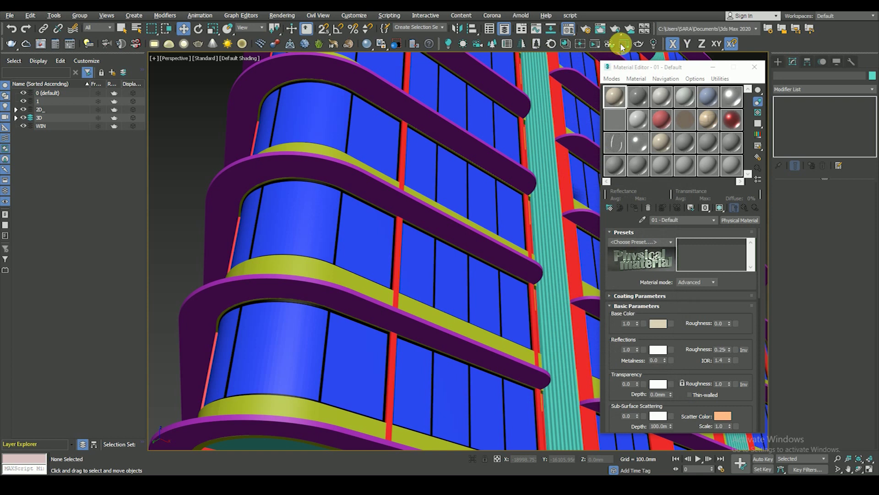
Step: Hide the Layer Explorer and make slot 1 a VRayMtl named Wall with 220 grey diffuse
click(507, 29)
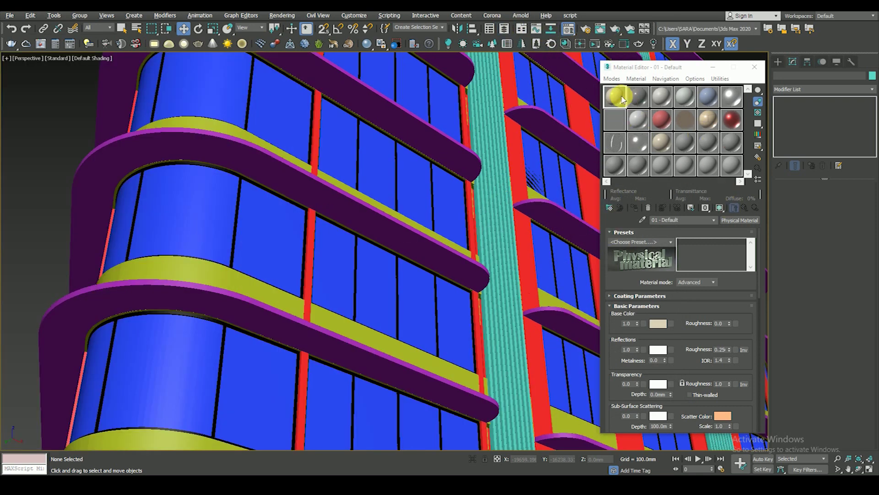
click(742, 221)
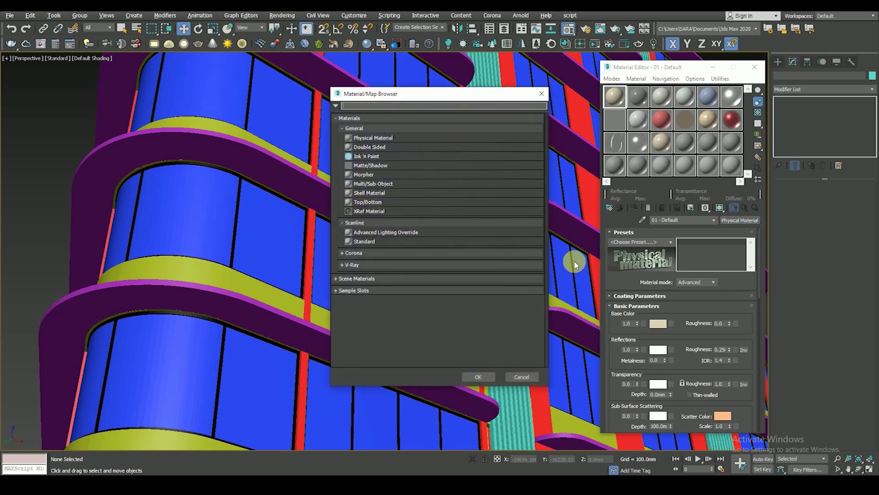
click(355, 128)
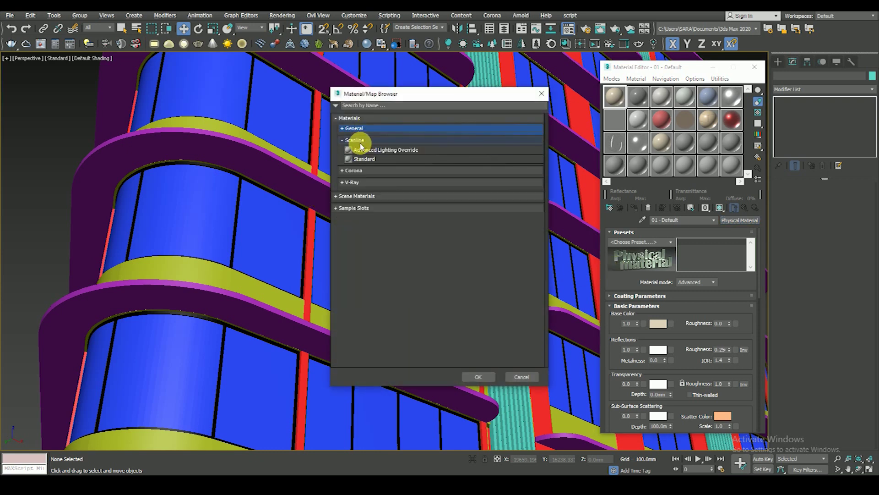
click(355, 140)
click(357, 164)
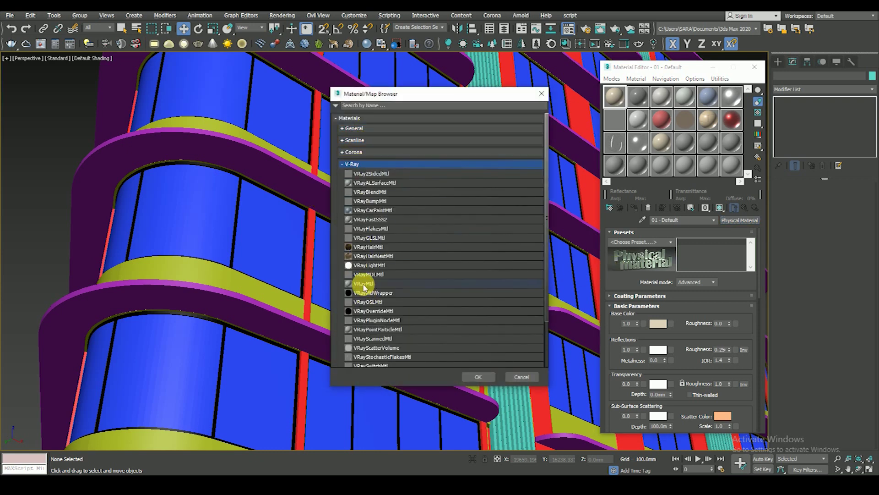
double_click(364, 283)
text(Wall)
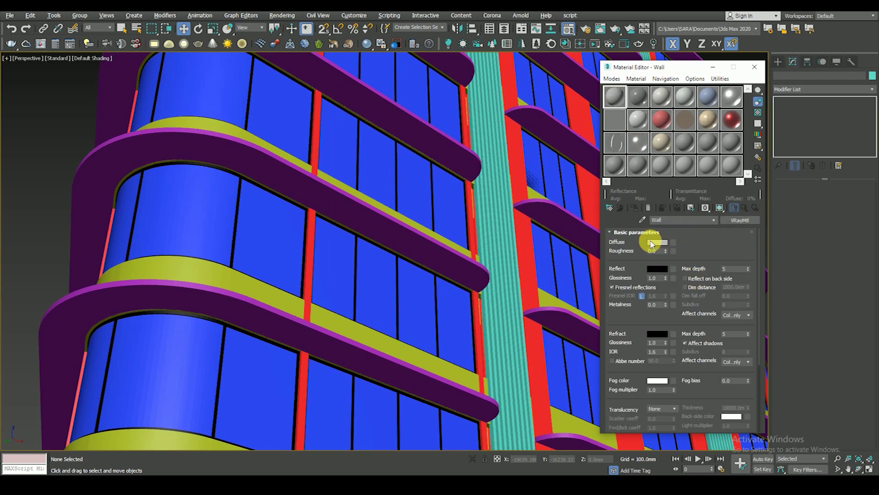
click(657, 242)
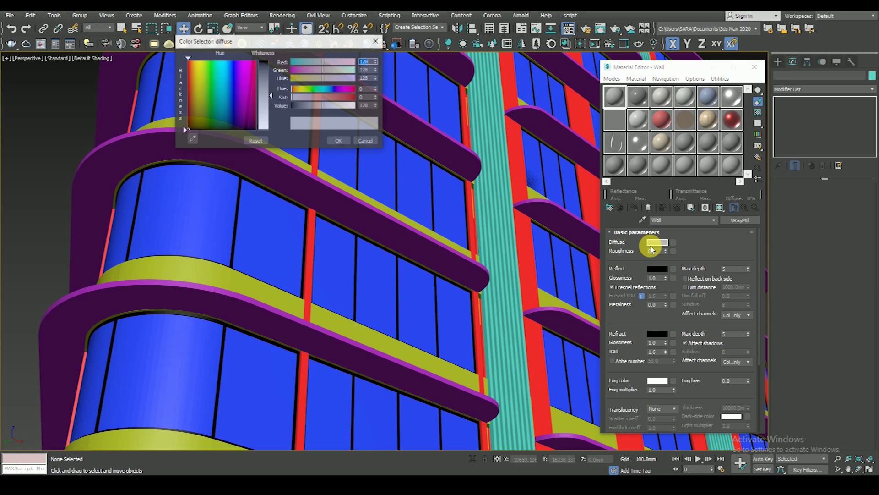
drag(277, 113, 278, 133)
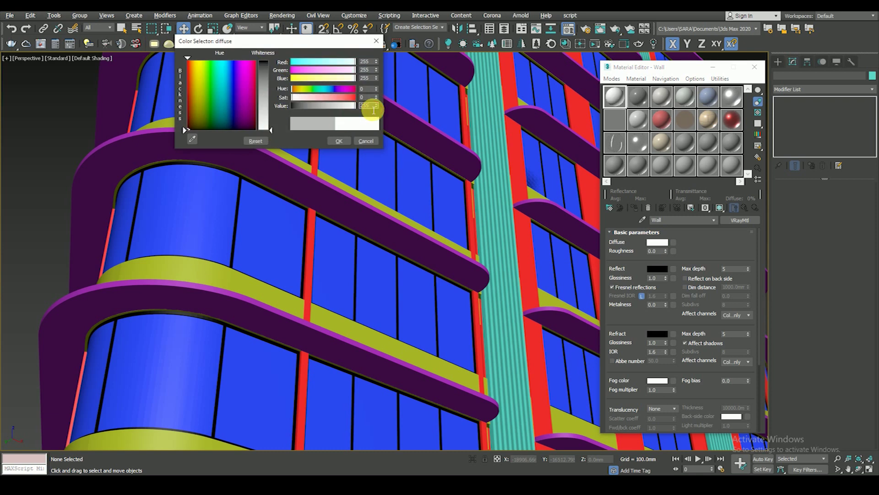
text(220)
key(Return)
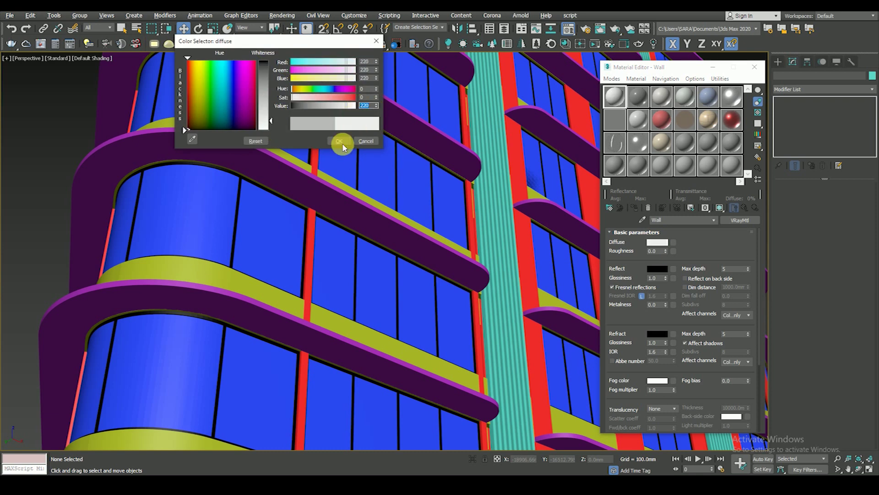
click(341, 141)
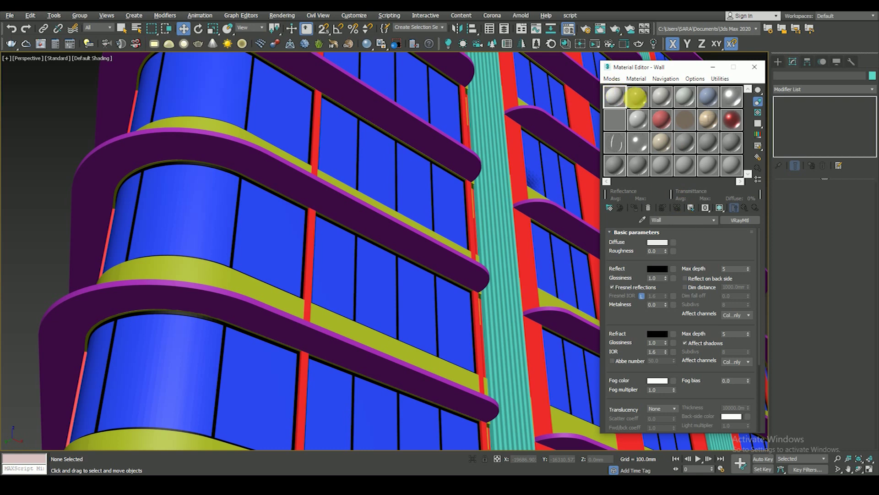
Step: Set up the Chajja V-Ray material with a 102 grey diffuse, and begin the third material, Wood
click(628, 98)
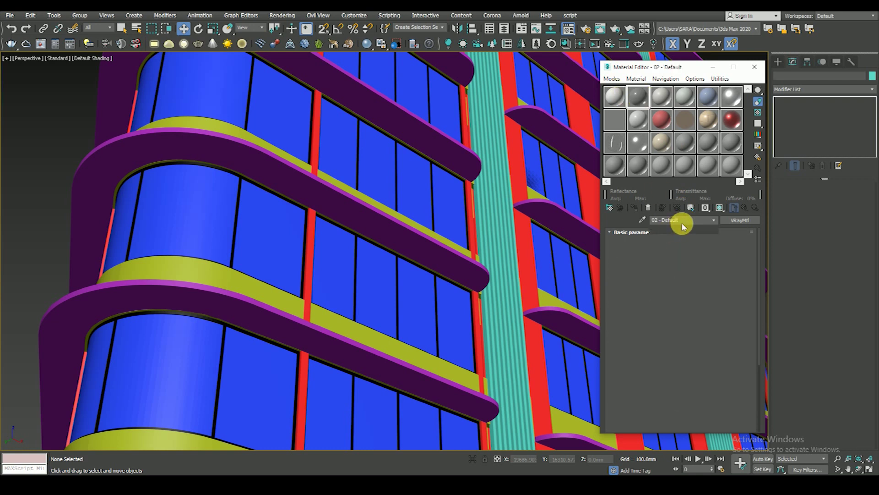
drag(672, 221, 625, 226)
text(Chajja)
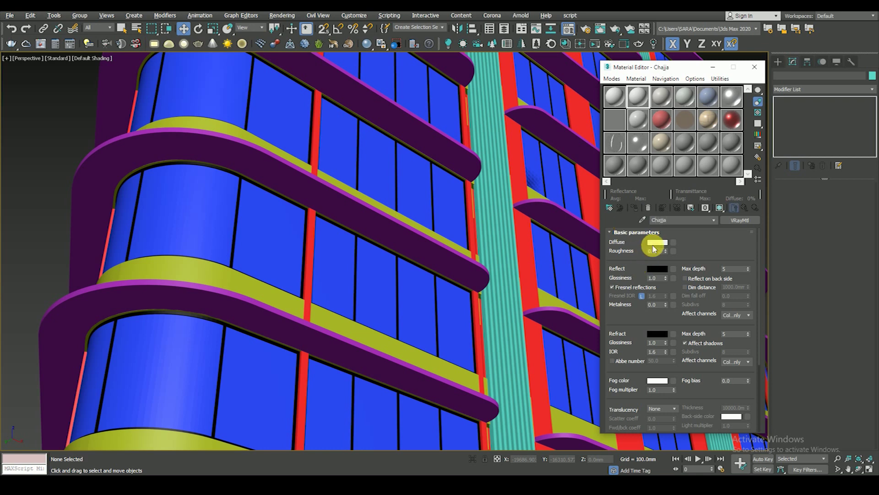
click(655, 243)
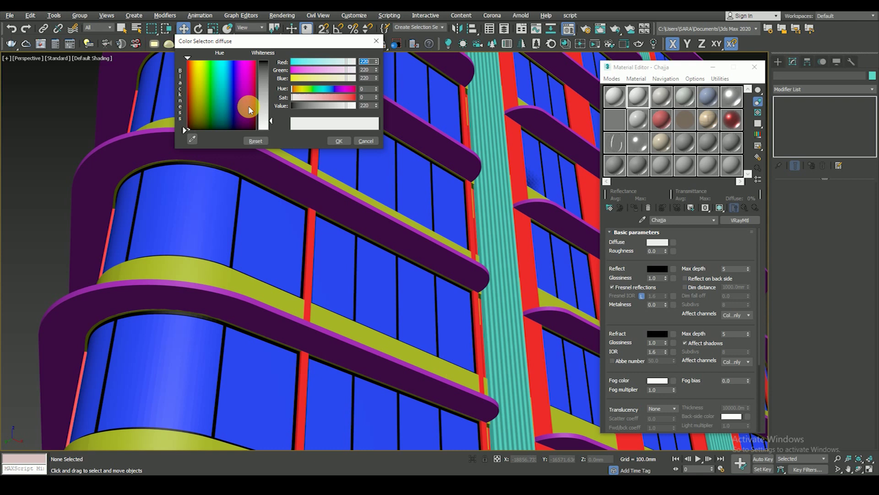
drag(263, 108, 263, 94)
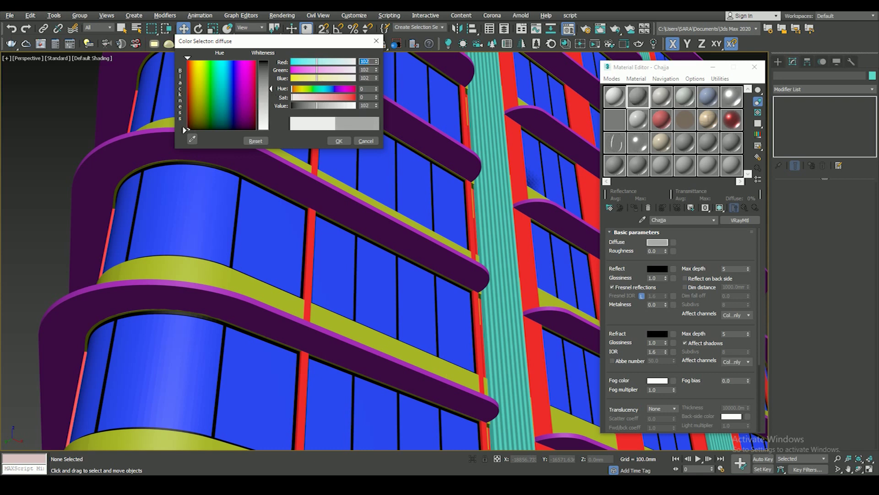
click(339, 141)
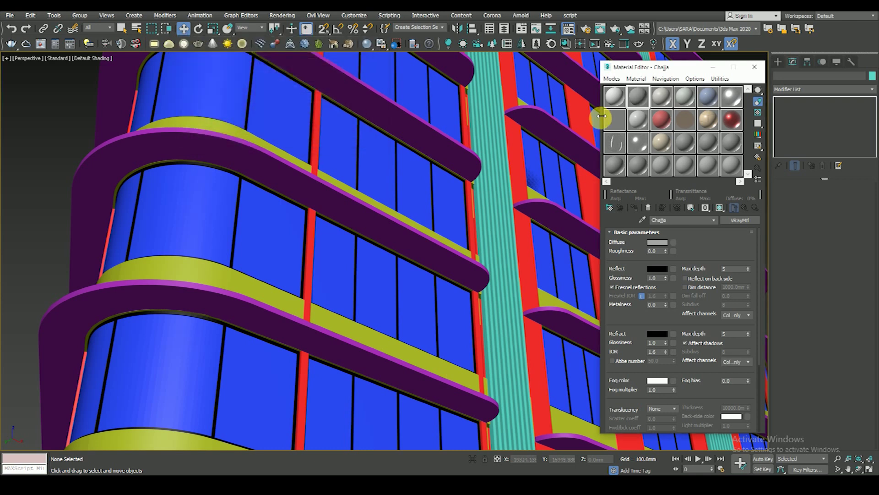
click(660, 100)
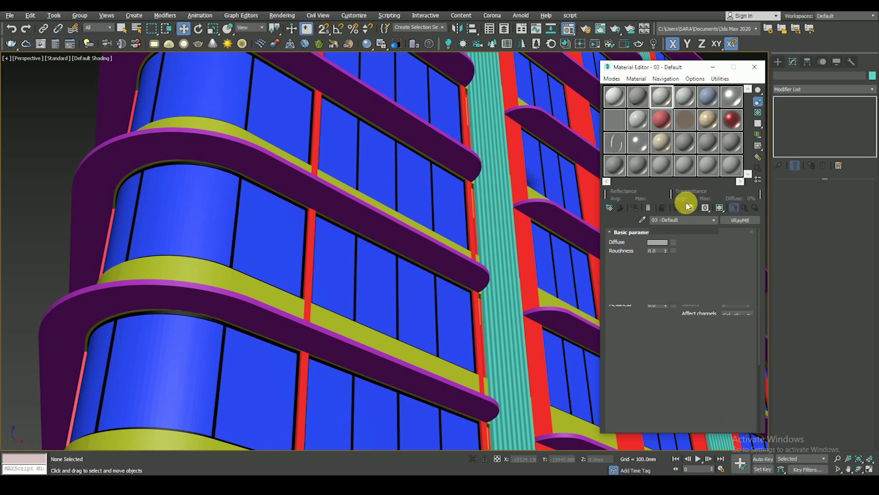
text(Chajja)
key(Return)
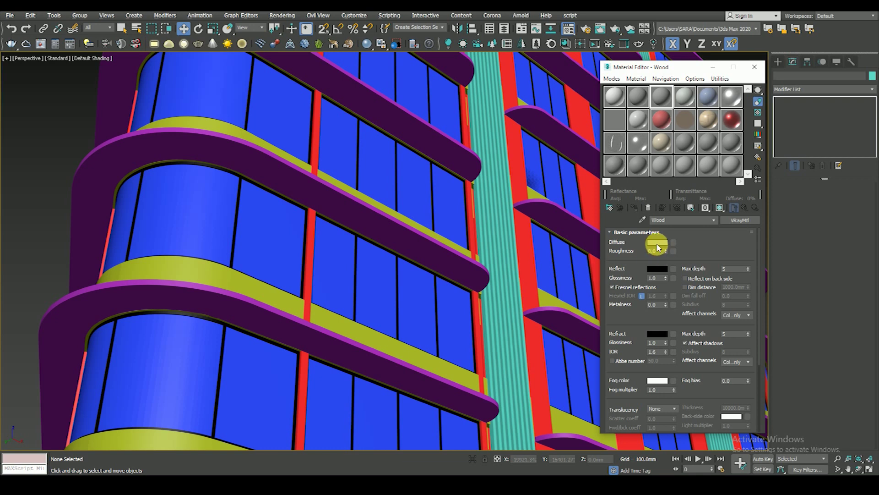
Step: Give the Wood material a deep brown diffuse colour
click(656, 243)
drag(328, 97, 340, 98)
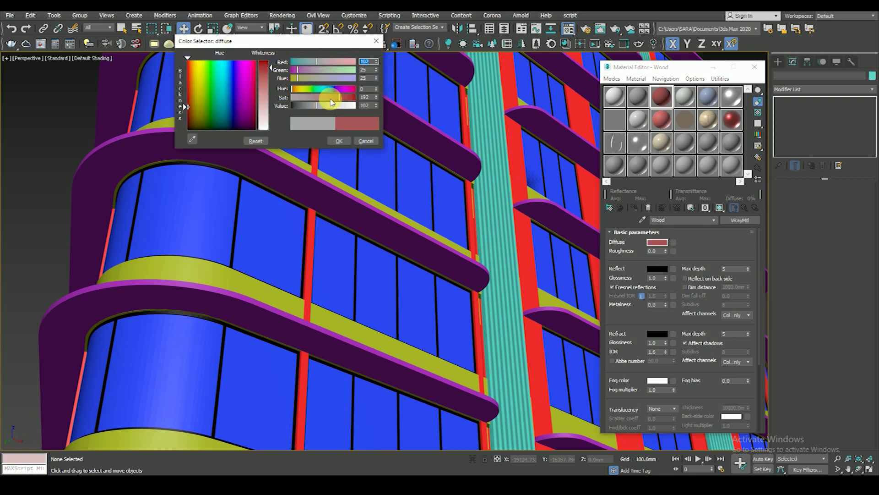
drag(311, 106, 306, 106)
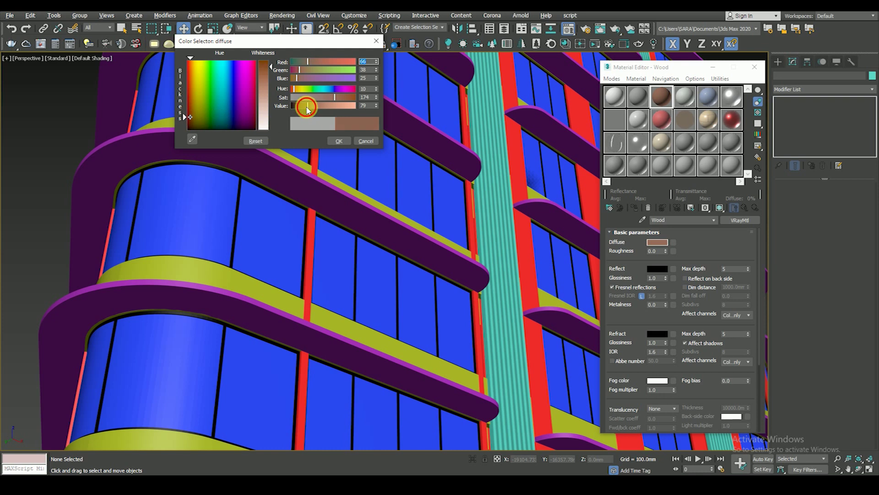
click(339, 141)
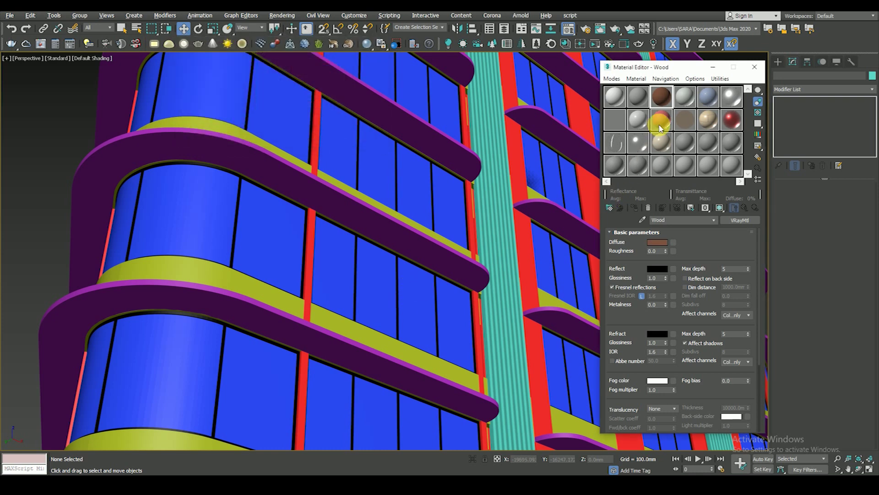
Step: In the fourth slot, make the Frame material's diffuse nearly black (Value 11)
click(684, 97)
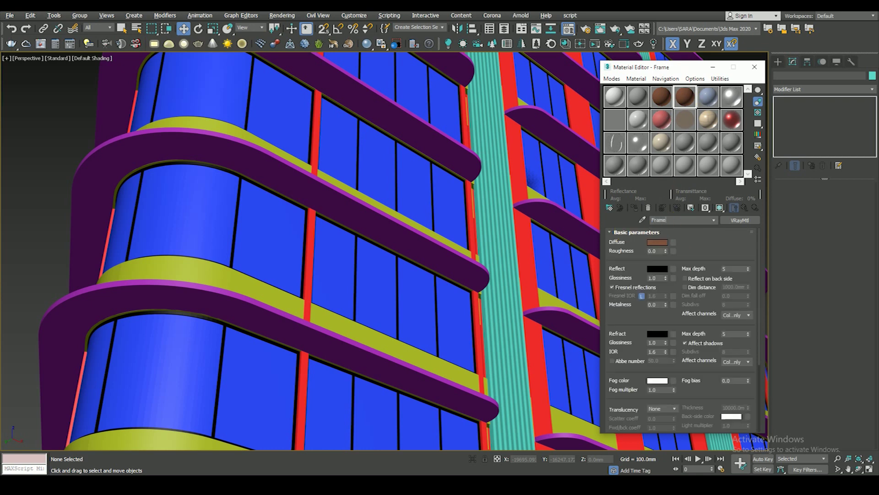
click(657, 242)
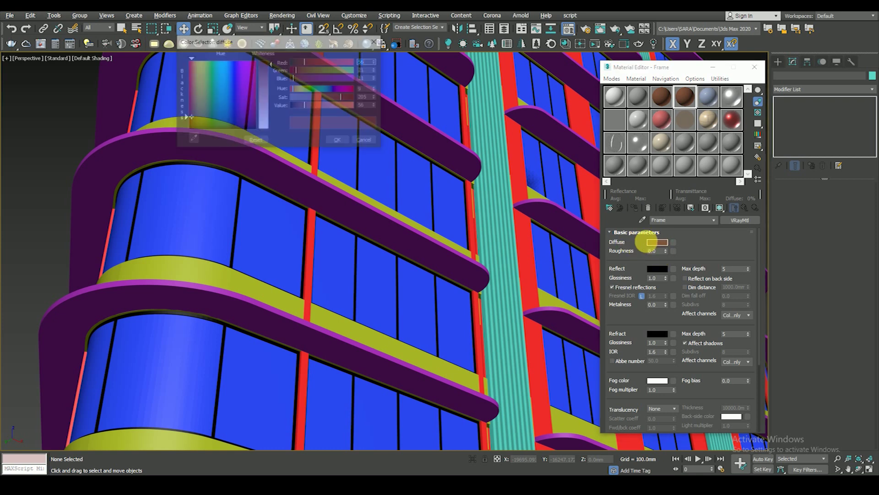
drag(265, 105, 273, 74)
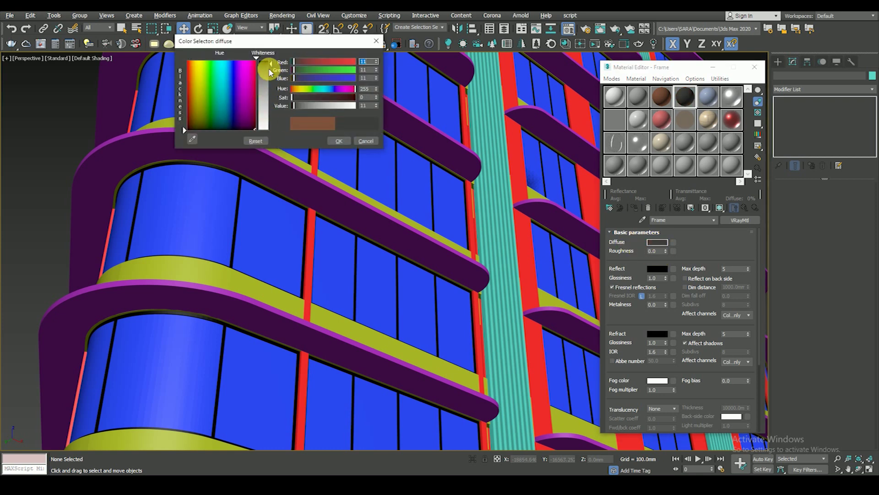
click(339, 141)
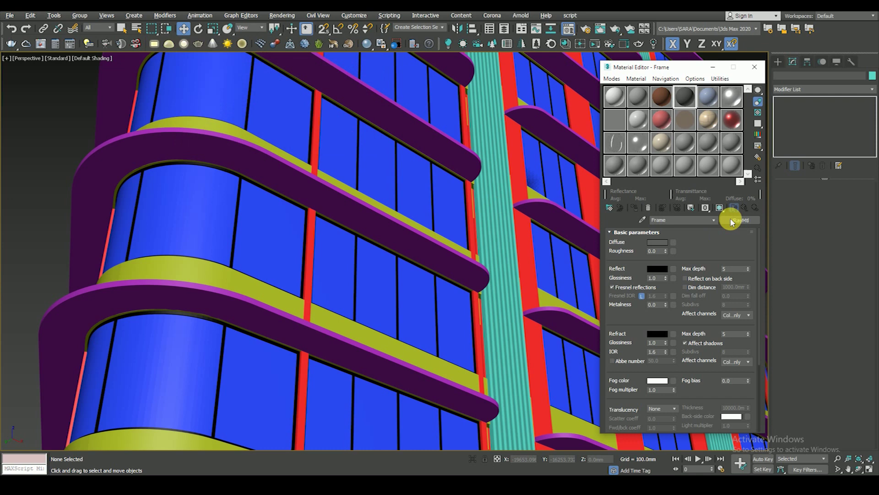
Step: Give Glass a light-blue diffuse (H150 S224 V249), then select window group Window002
click(707, 97)
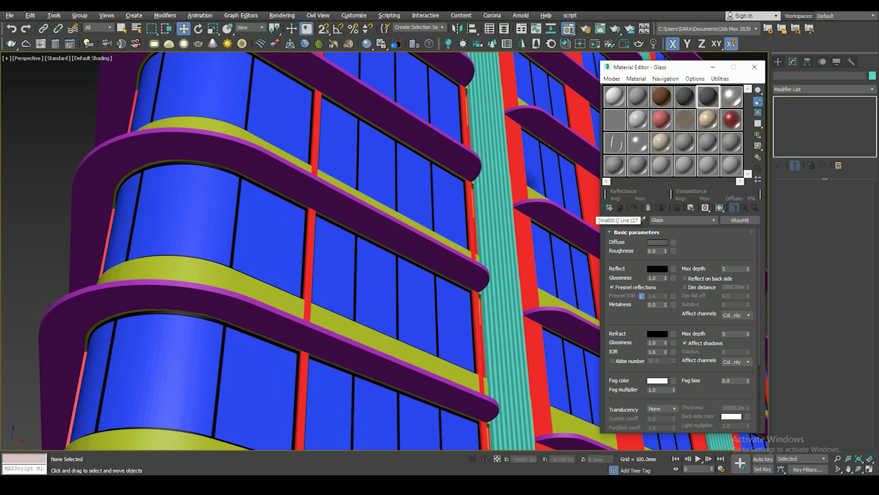
click(657, 242)
drag(251, 99, 237, 80)
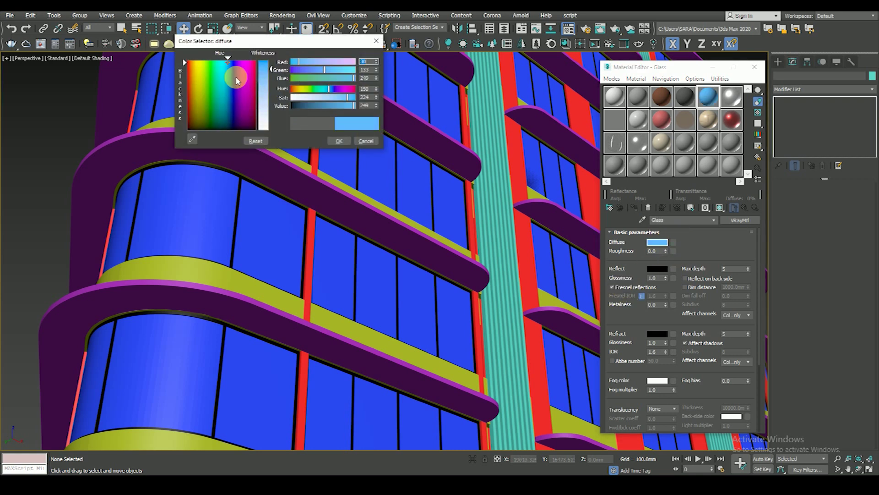
click(339, 141)
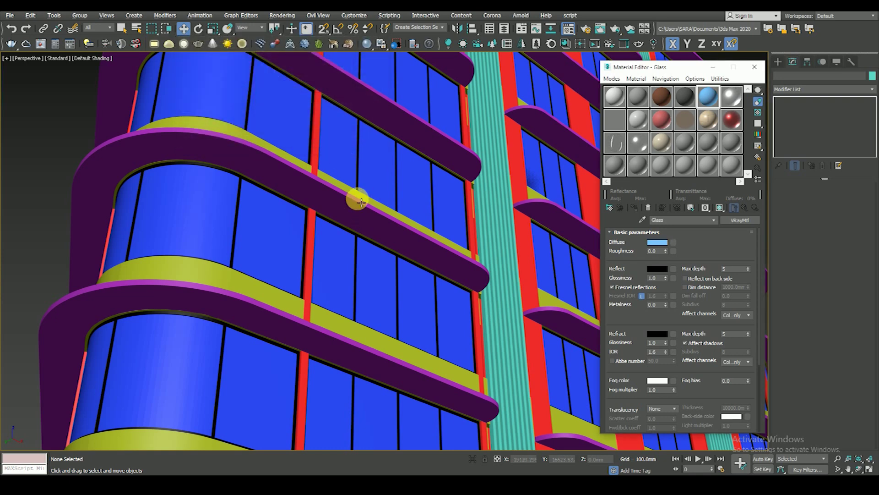
scroll(376, 191, down, 3)
click(379, 167)
key(F4)
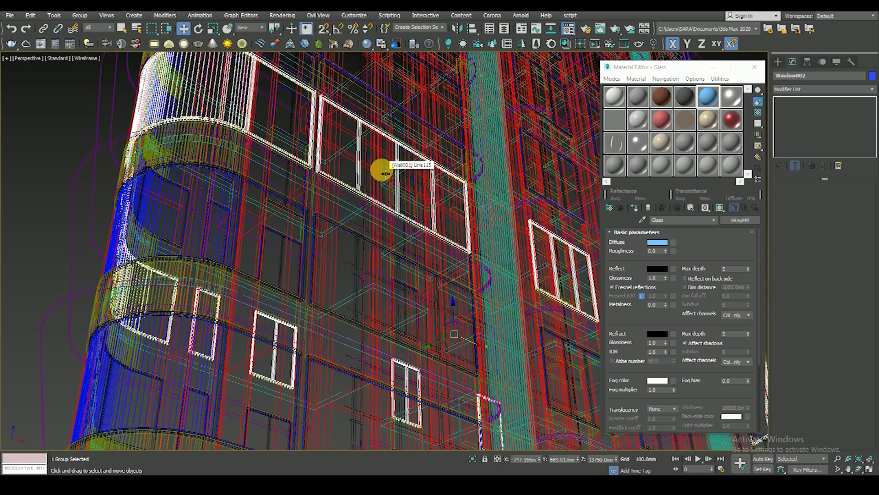
Step: Isolate the window group with Hide Unselected and reselect it
scroll(379, 167, down, 5)
scroll(378, 249, up, 3)
scroll(373, 252, up, 3)
right_click(378, 217)
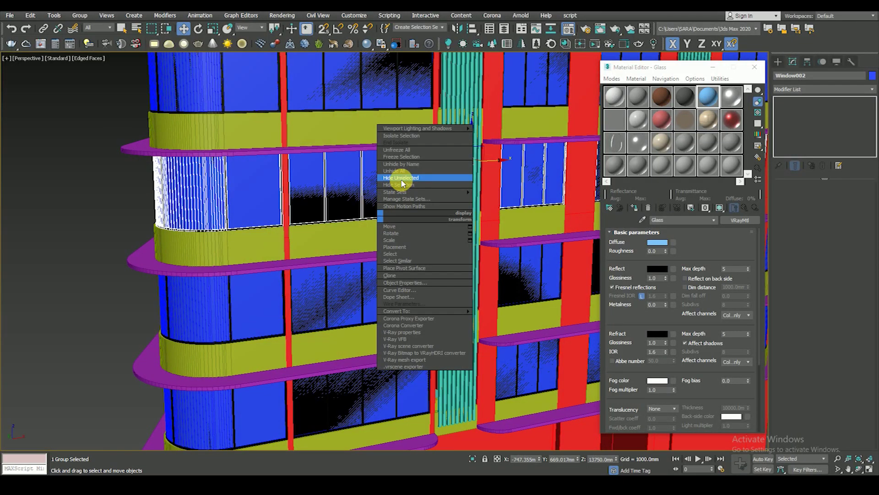
click(402, 178)
mouse_move(351, 169)
alt+middle_down()
mouse_move(371, 200)
mouse_move(340, 223)
alt+middle_up()
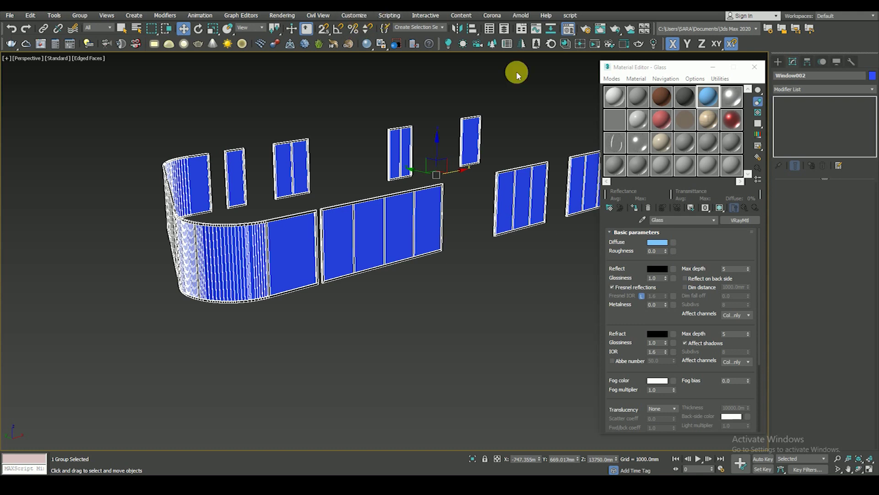
click(728, 80)
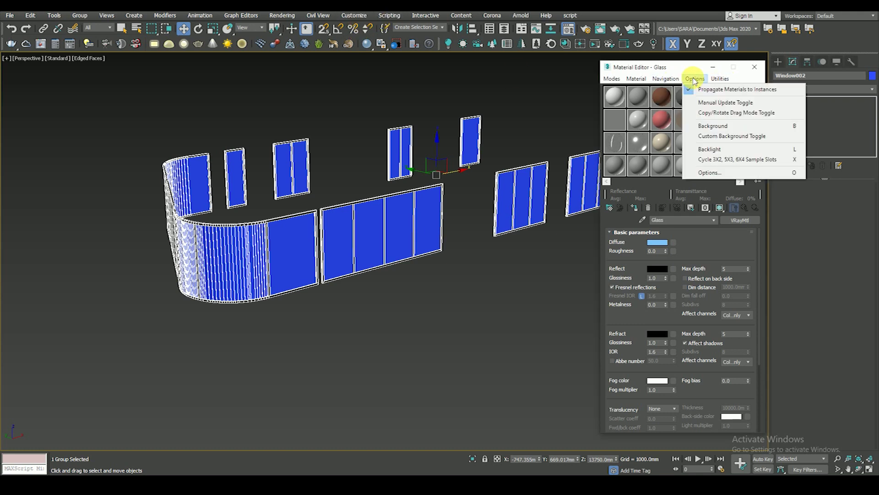
click(508, 96)
click(487, 276)
click(418, 222)
Step: Open the window group and select all 26 sweep-built frame pieces
click(85, 18)
click(94, 64)
click(358, 273)
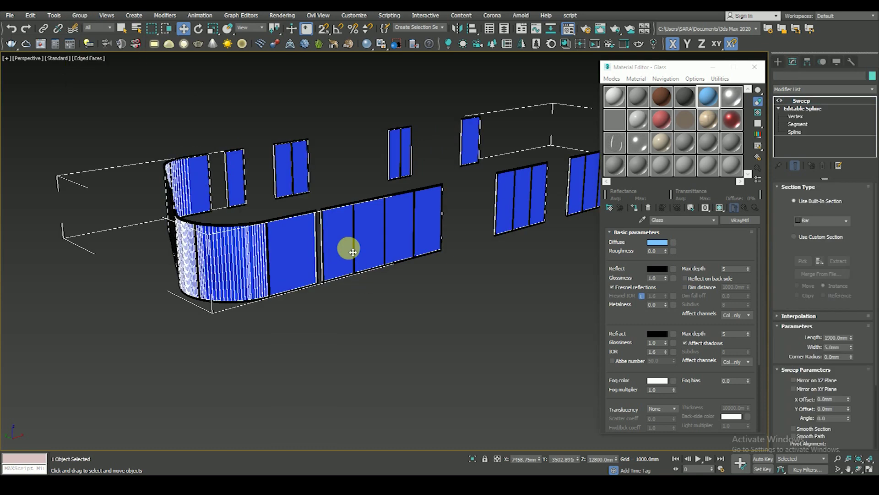
mouse_move(412, 273)
alt+middle_down()
mouse_move(421, 245)
mouse_move(399, 245)
mouse_move(425, 264)
alt+middle_up()
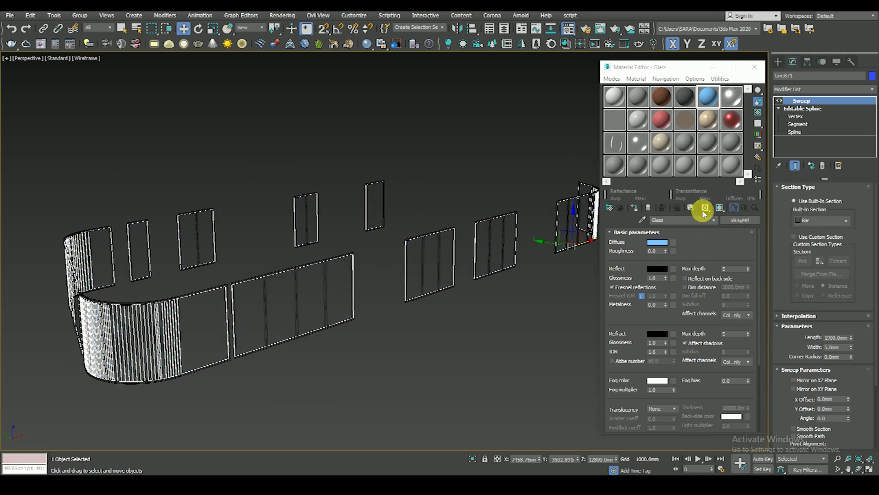
key(F3)
key(F3)
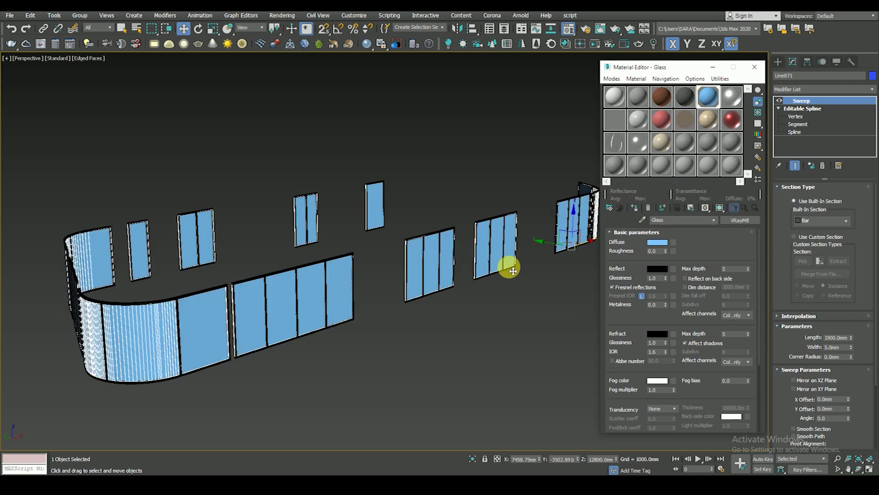
key(F4)
key(F3)
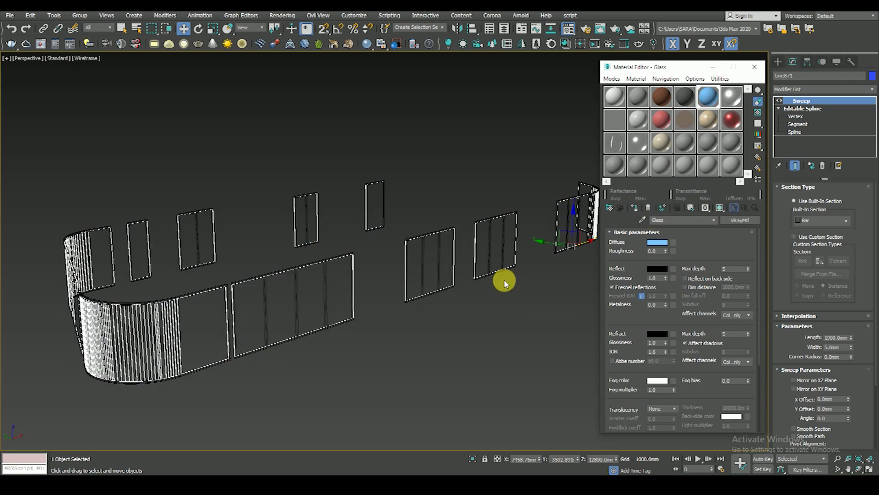
key(ctrl+a)
key(F3)
key(F3)
key(F3)
Step: Assign the Frame material to the selected frames and unhide the whole building
click(686, 98)
click(637, 210)
click(362, 357)
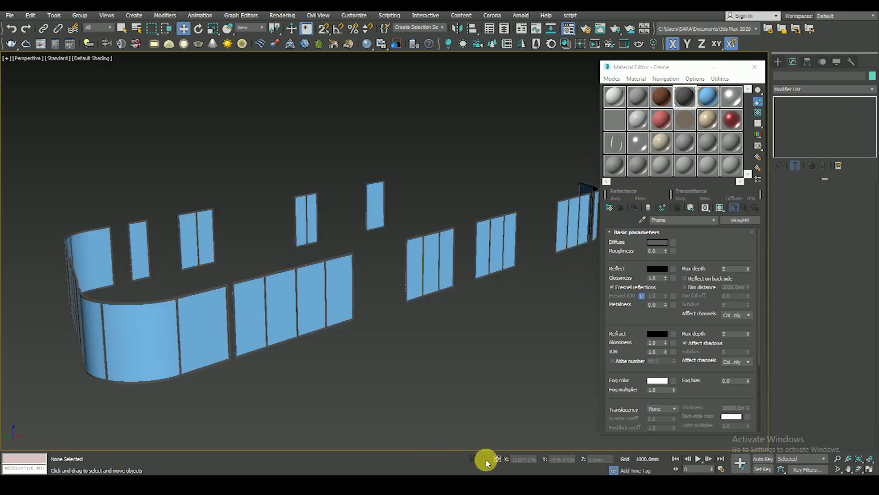
right_click(431, 333)
click(449, 279)
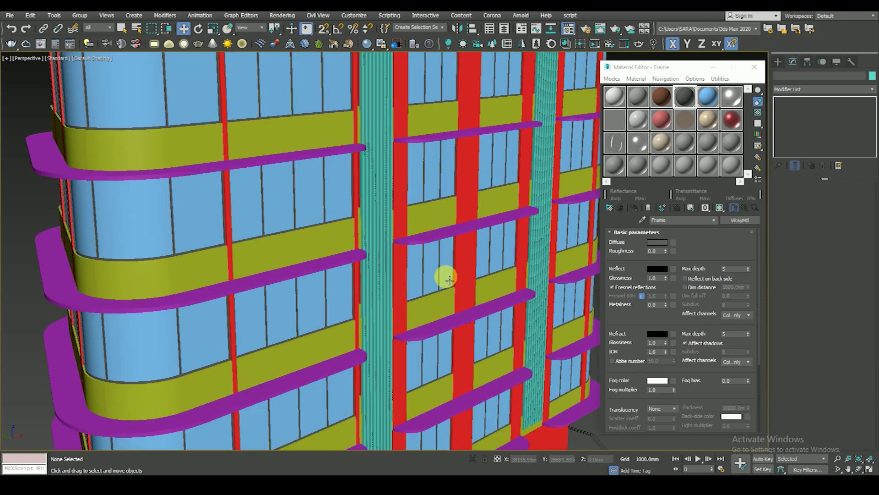
Step: Orbit below the tower and drag the Chajja material onto the first curved slabs
scroll(437, 268, down, 4)
mouse_move(363, 308)
alt+middle_down()
mouse_move(349, 300)
mouse_move(363, 316)
alt+middle_up()
scroll(342, 301, up, 2)
scroll(308, 277, up, 2)
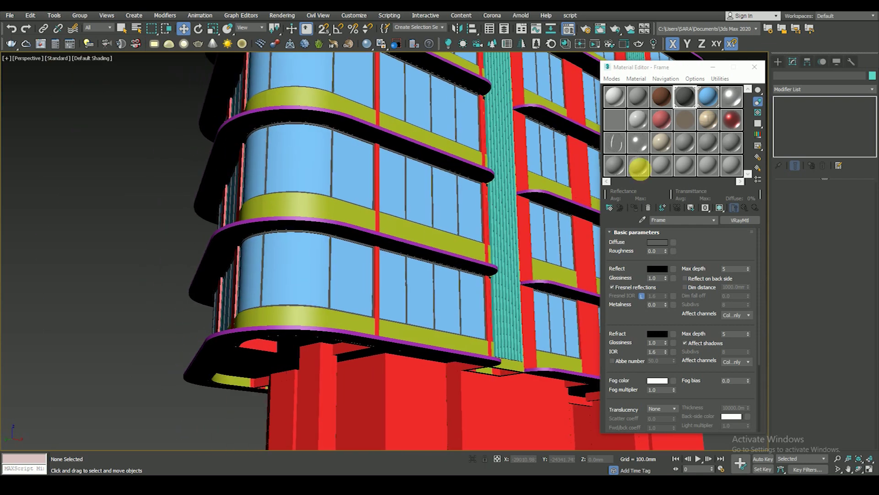
drag(655, 102, 643, 99)
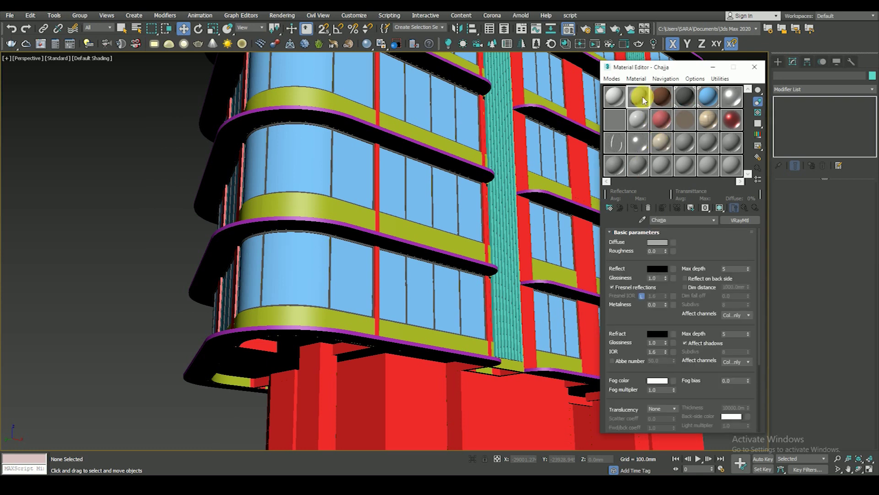
scroll(343, 206, up, 2)
scroll(379, 310, up, 2)
scroll(395, 228, up, 1)
mouse_move(395, 228)
alt+middle_down()
mouse_move(395, 274)
mouse_move(412, 255)
mouse_move(373, 289)
alt+middle_up()
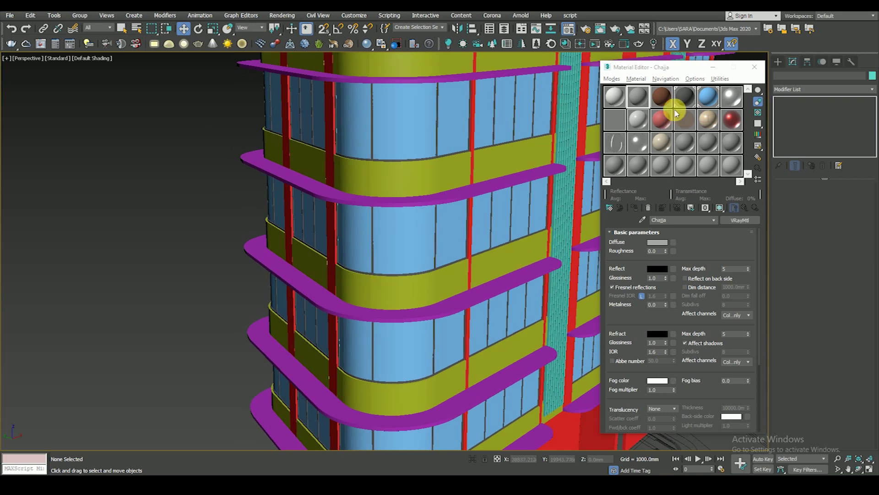
drag(628, 127, 436, 315)
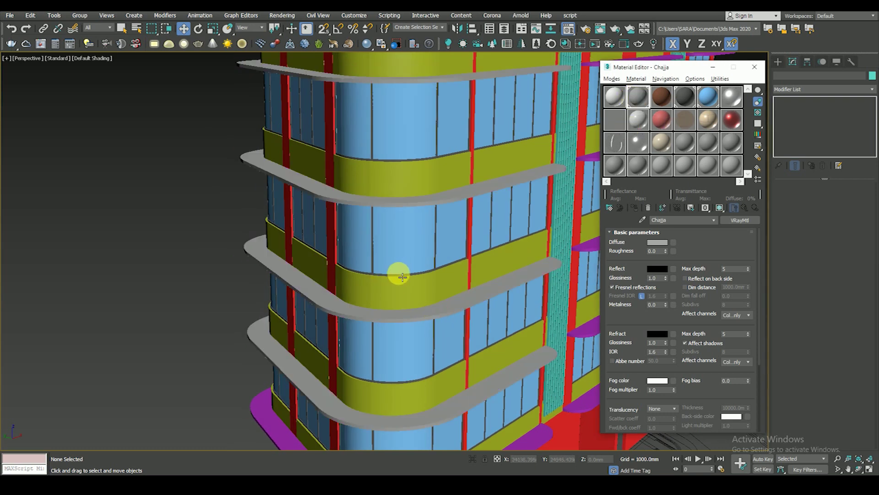
Step: On the front face, give the purple, middle and lower slabs the Chajja material
scroll(402, 276, down, 2)
mouse_move(457, 255)
alt+middle_down()
mouse_move(500, 249)
mouse_move(333, 304)
alt+middle_up()
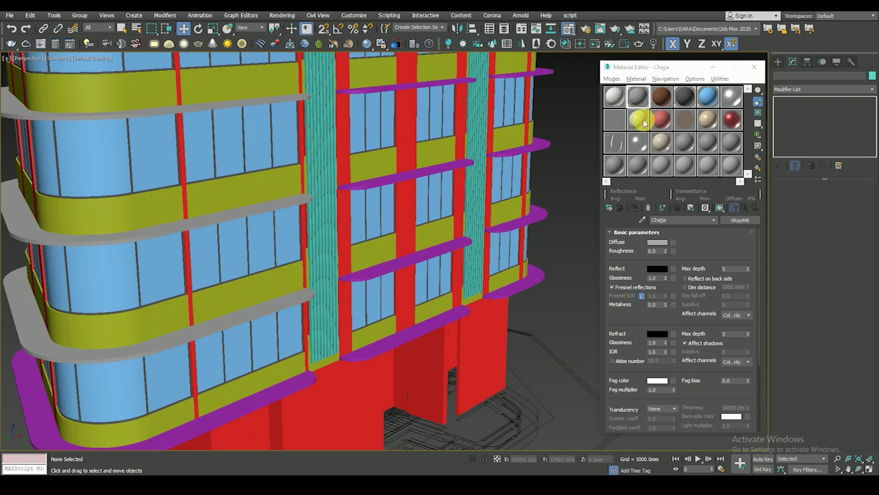
mouse_move(635, 102)
mouse_down()
mouse_move(465, 255)
mouse_move(456, 251)
mouse_up()
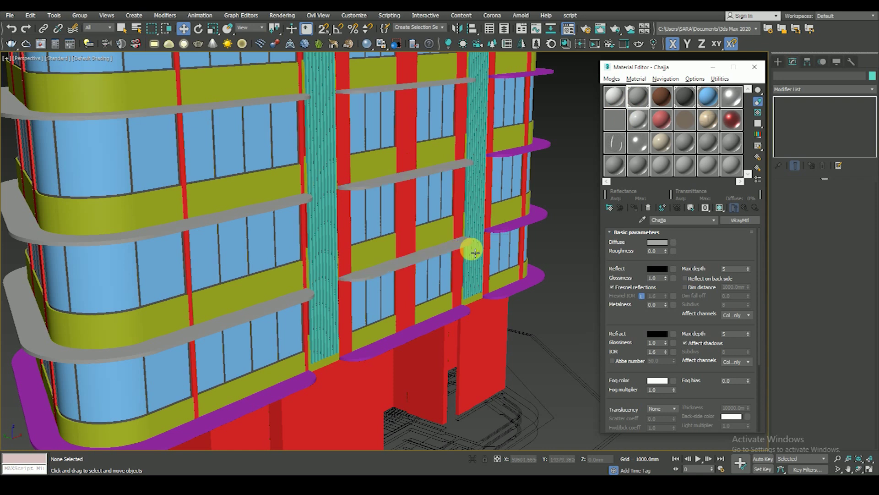
alt+middle_drag(471, 252, 590, 185)
mouse_move(617, 109)
mouse_down()
mouse_move(550, 238)
mouse_move(548, 228)
mouse_up()
scroll(520, 216, down, 3)
alt+middle_drag(521, 217, 488, 285)
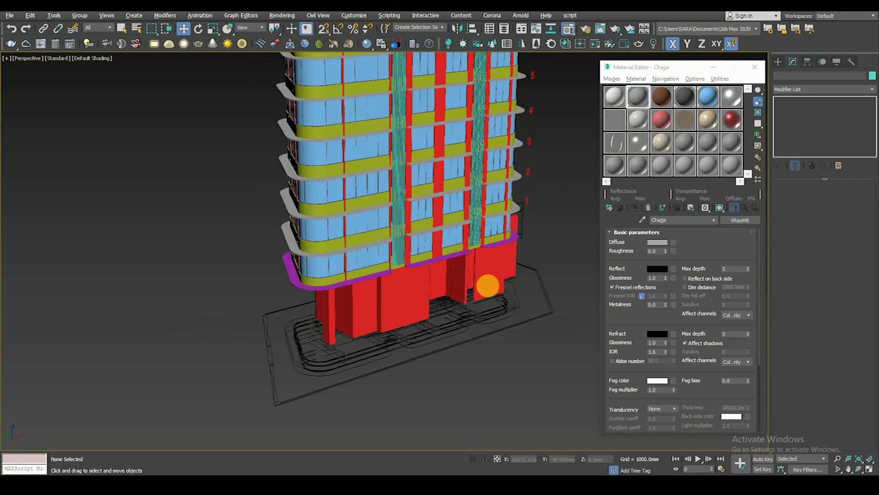
scroll(334, 289, up, 5)
drag(611, 126, 476, 252)
Step: Apply the Chajja material to another purple slab, then orbit around the tower
drag(636, 98, 517, 245)
scroll(436, 275, down, 3)
scroll(517, 245, down, 3)
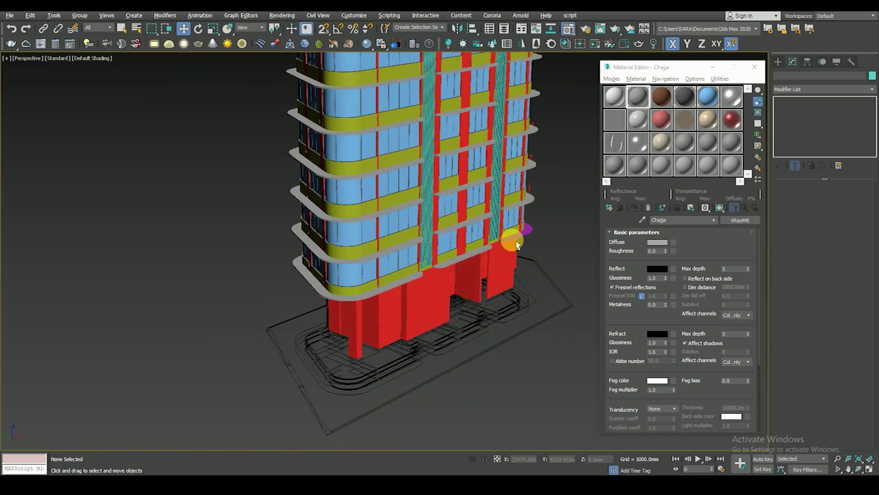
scroll(517, 245, up, 6)
drag(632, 99, 559, 232)
scroll(559, 230, down, 5)
mouse_move(421, 270)
alt+middle_down()
mouse_move(511, 265)
mouse_move(530, 298)
alt+middle_up()
scroll(310, 252, up, 3)
scroll(438, 303, up, 4)
scroll(437, 303, down, 1)
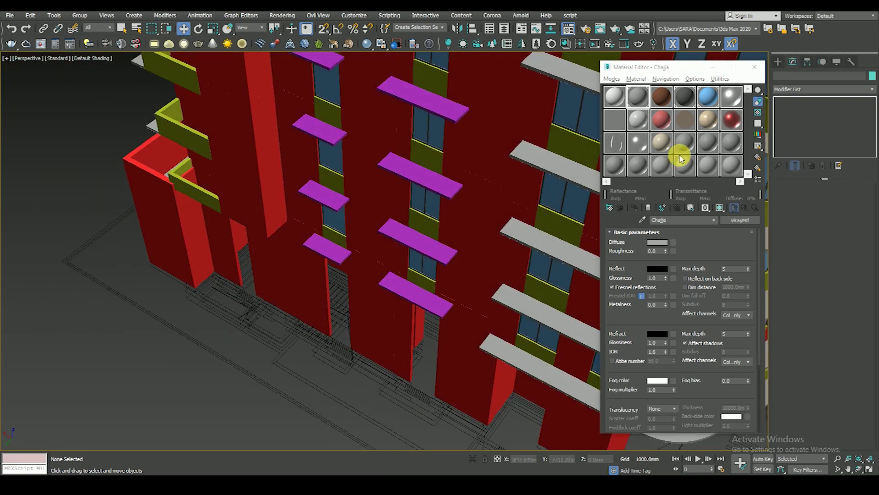
Step: Give the middle-column and left-column slabs the Chajja material
drag(639, 119, 430, 297)
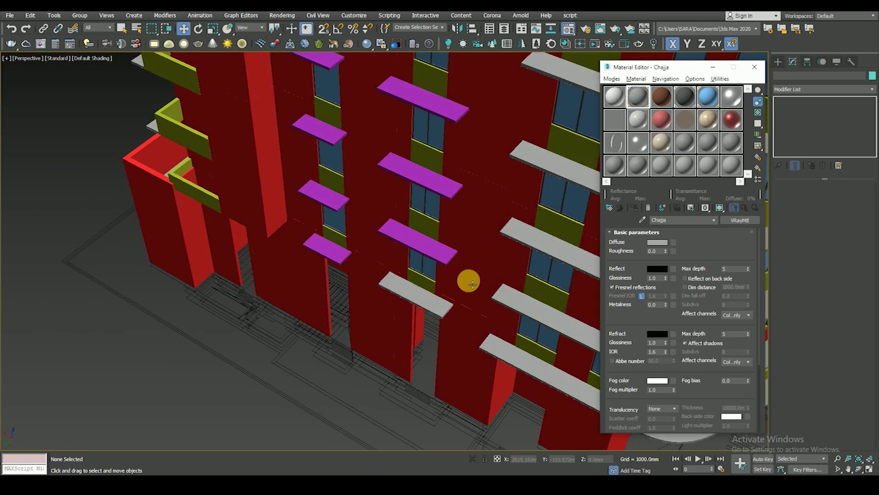
mouse_move(644, 109)
mouse_down()
mouse_move(392, 280)
mouse_move(333, 251)
mouse_up()
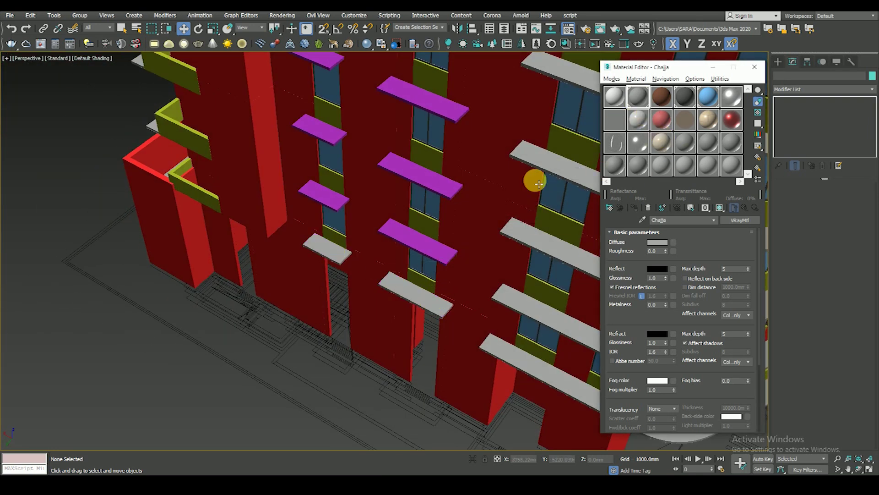
drag(640, 106, 417, 238)
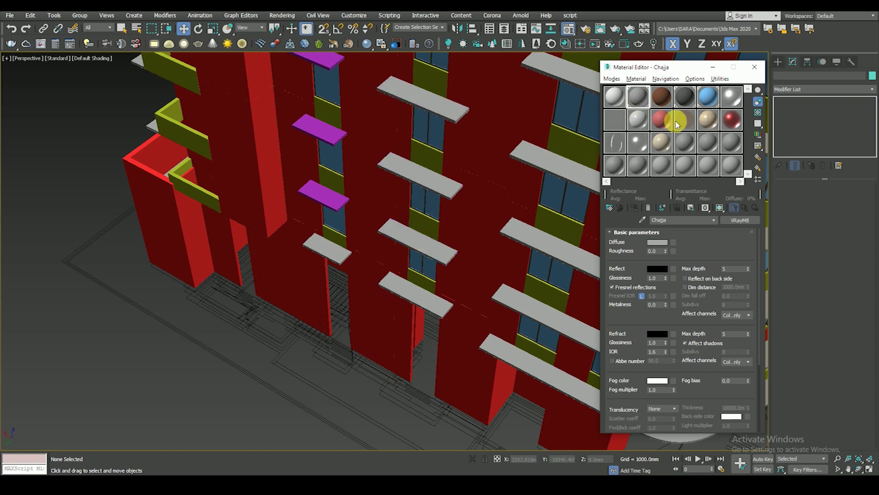
drag(573, 133, 321, 191)
scroll(379, 273, down, 5)
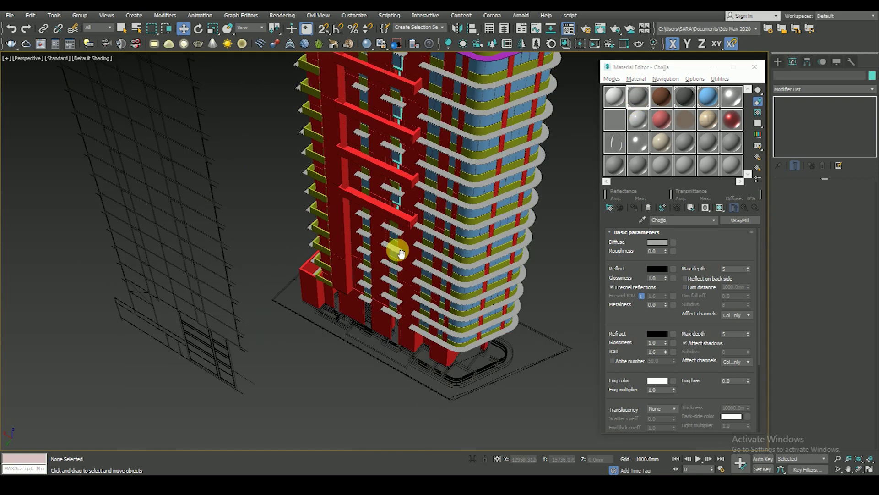
Step: Move up to the roof and apply Chajja to the top and remaining purple slabs
mouse_move(395, 283)
alt+middle_down()
mouse_move(388, 229)
mouse_move(389, 257)
alt+middle_up()
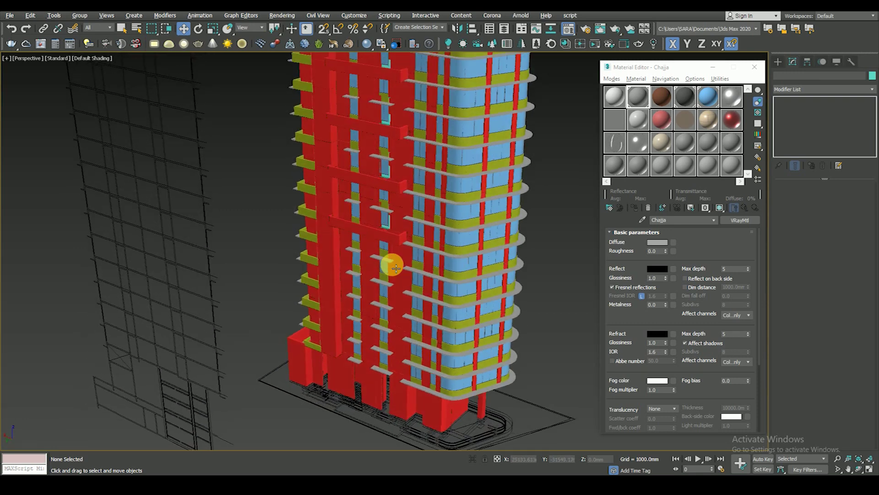
middle_drag(407, 64, 394, 253)
mouse_move(492, 226)
alt+middle_down()
mouse_move(501, 220)
mouse_move(369, 202)
alt+middle_up()
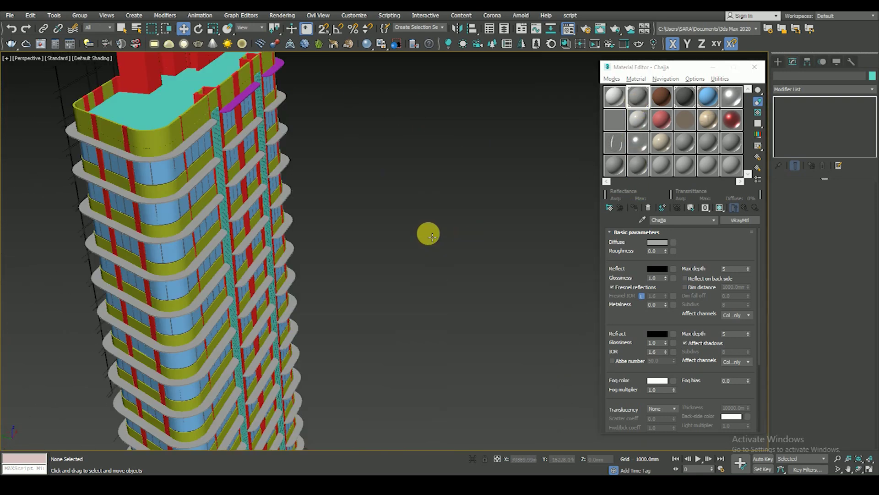
scroll(358, 192, down, 2)
scroll(297, 160, up, 5)
scroll(401, 177, up, 4)
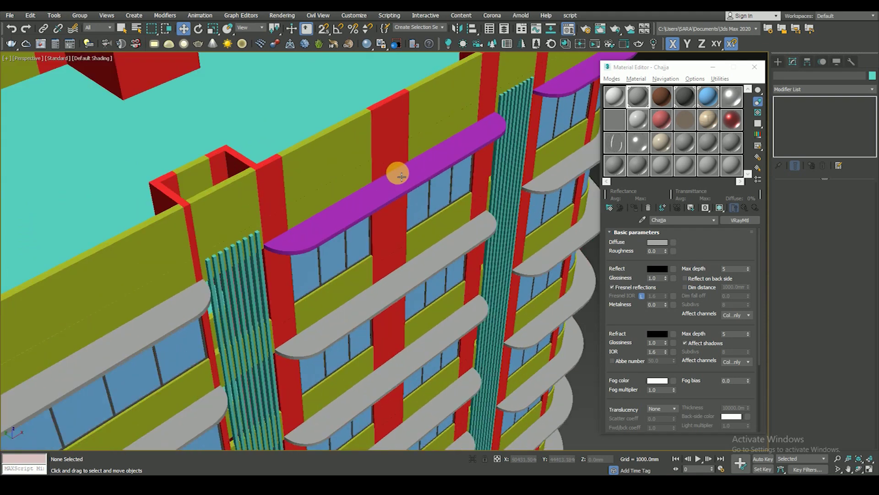
drag(635, 99, 487, 131)
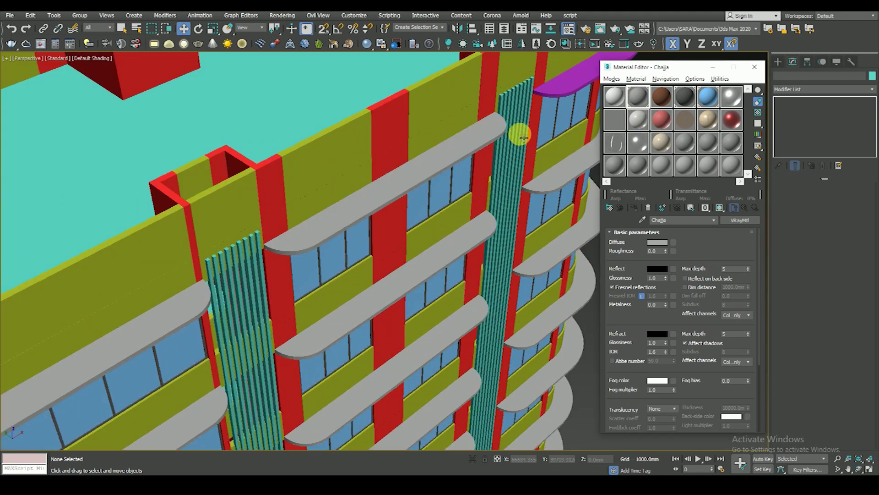
alt+middle_drag(520, 133, 425, 221)
drag(634, 99, 535, 137)
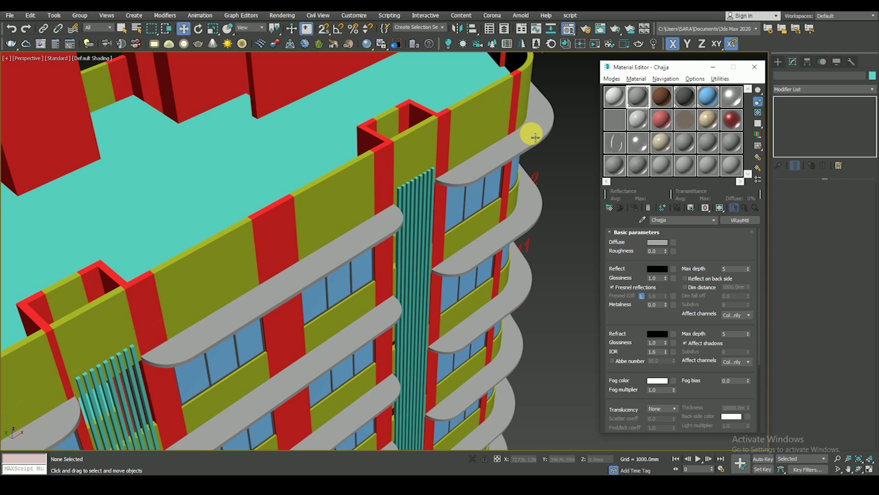
Step: Turn on Edged Faces and select a curved balcony slab (Line067) above the red base
scroll(512, 200, down, 5)
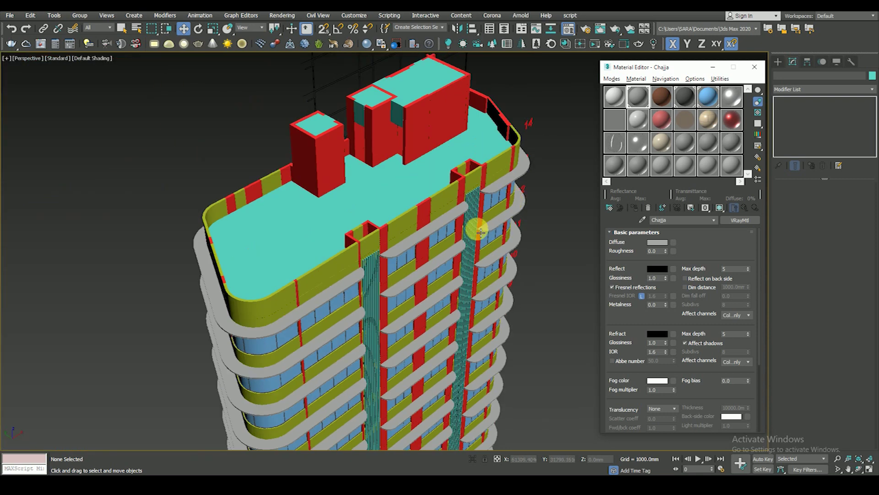
scroll(476, 228, down, 3)
scroll(476, 215, down, 5)
scroll(465, 338, down, 2)
scroll(472, 334, down, 1)
scroll(451, 291, up, 4)
scroll(429, 350, up, 3)
alt+middle_drag(430, 350, 400, 310)
key(F4)
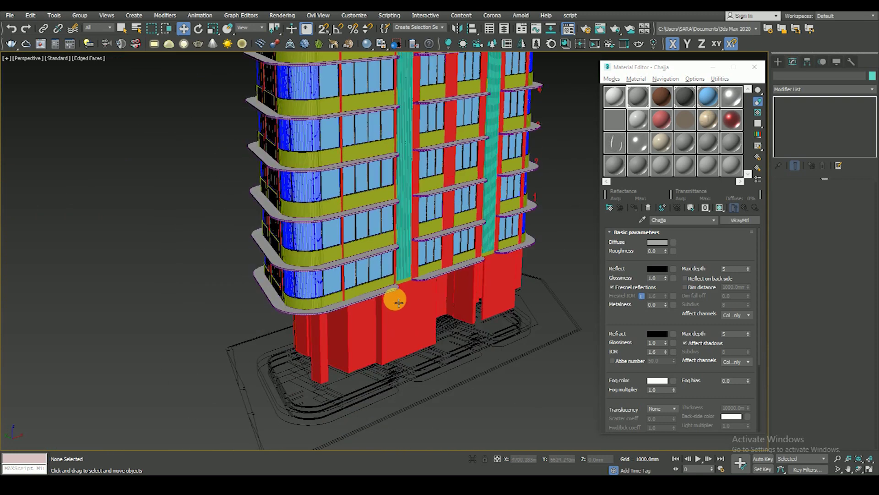
click(383, 285)
scroll(373, 281, up, 3)
scroll(337, 298, down, 2)
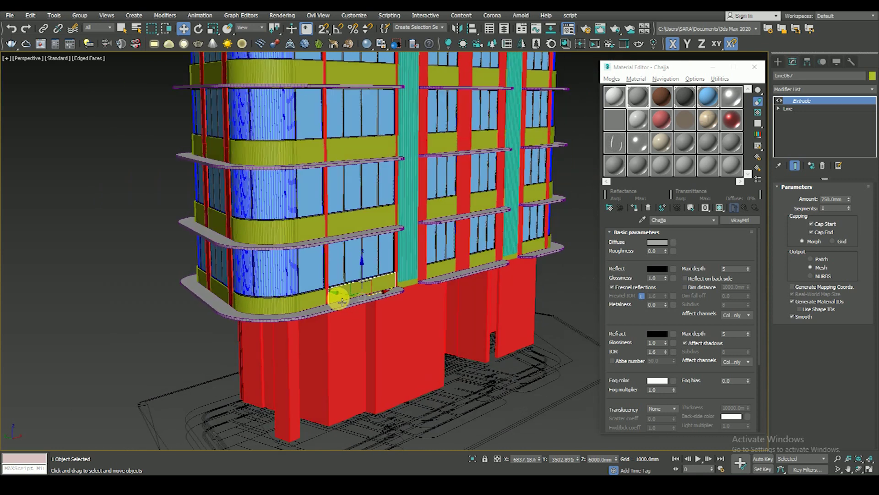
scroll(328, 308, up, 1)
Step: Make Wall the active material and assign it to the selected piece
click(614, 96)
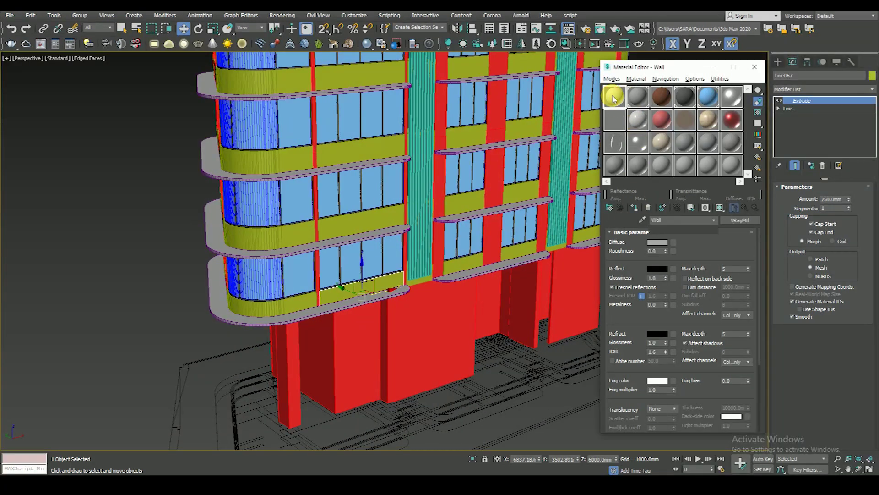
click(635, 211)
scroll(374, 290, down, 2)
scroll(344, 289, up, 2)
Step: Start Ctrl-selecting the yellow balcony bands on the lower floors
ctrl+click(343, 288)
scroll(369, 304, down, 1)
scroll(370, 303, down, 2)
scroll(343, 298, up, 1)
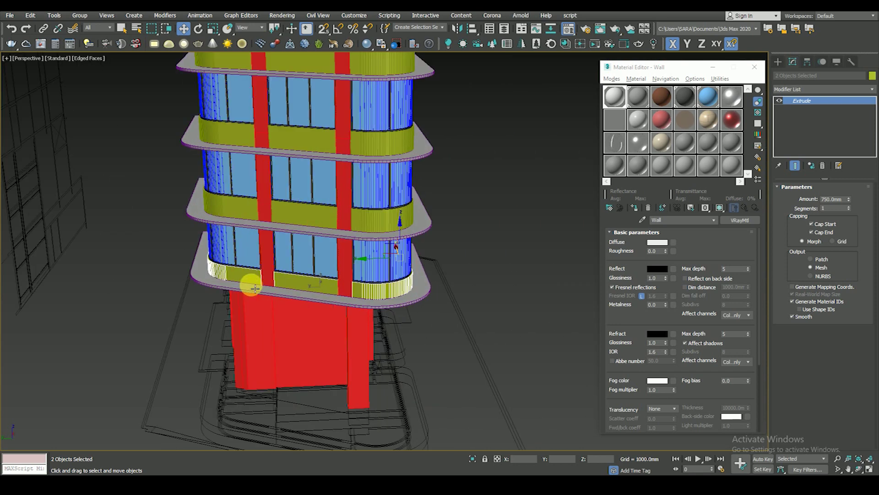
scroll(421, 285, up, 1)
scroll(412, 284, up, 2)
middle_drag(486, 281, 354, 279)
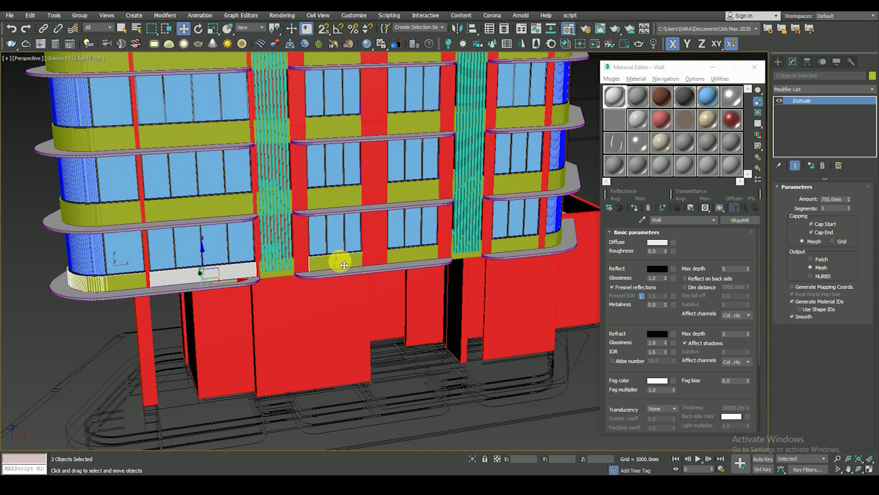
scroll(287, 278, up, 2)
Step: Add the remaining yellow bands to the selection and assign them the Wall material
ctrl+click(284, 274)
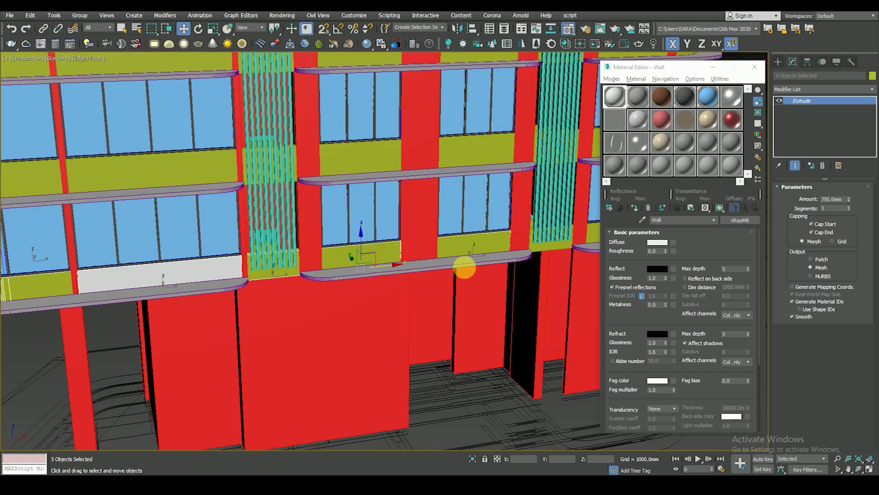
scroll(478, 268, down, 2)
scroll(379, 265, up, 1)
ctrl+click(386, 251)
ctrl+click(463, 230)
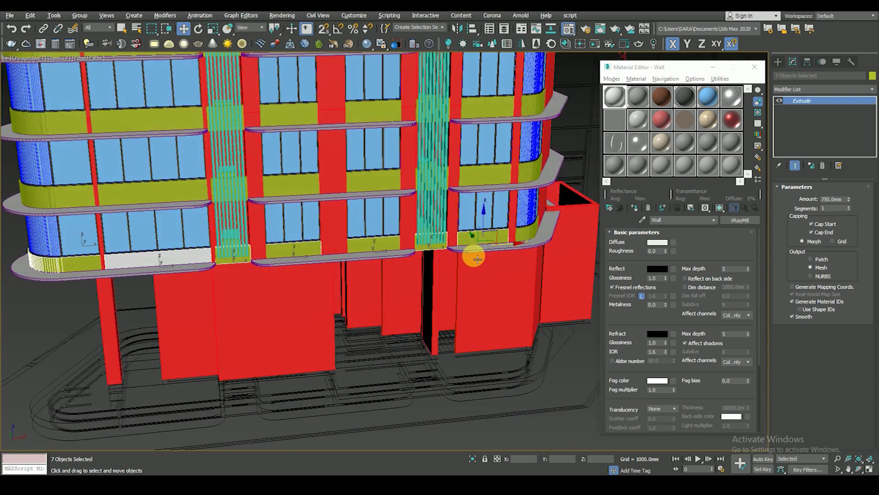
alt+middle_drag(494, 254, 546, 294)
ctrl+click(536, 295)
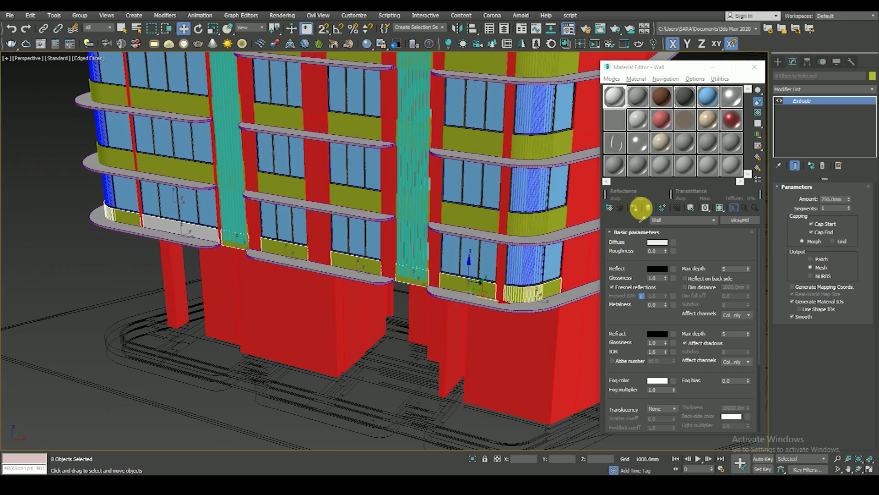
click(640, 208)
Step: Assign the Wall material to the red facade wall group
alt+middle_drag(463, 256, 442, 284)
click(490, 242)
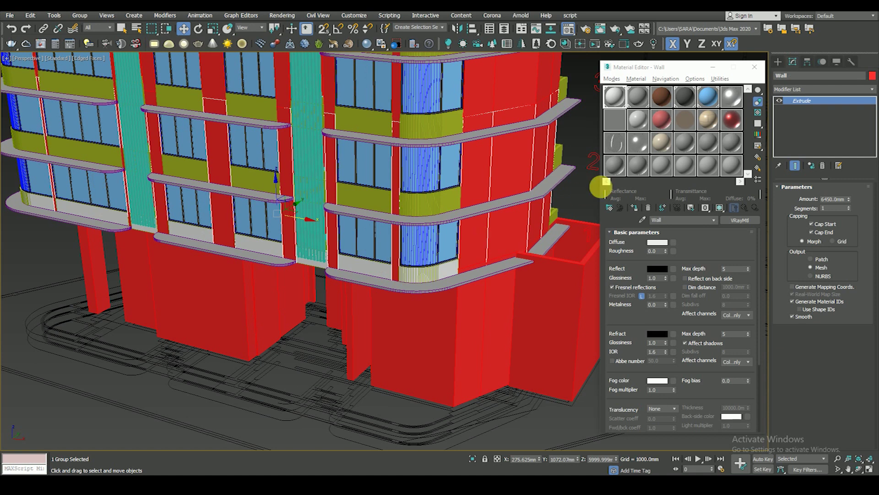
click(633, 210)
alt+middle_drag(442, 245, 432, 196)
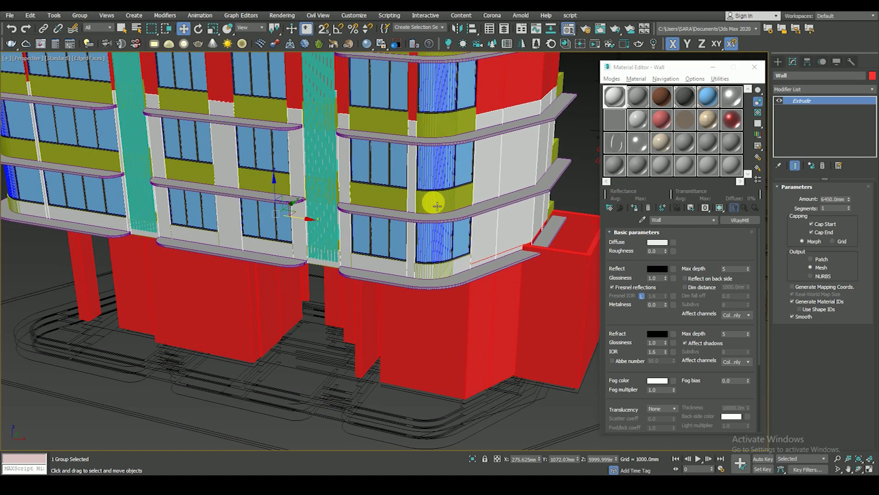
Step: Open the facade panel group and give its yellow balcony panels the Wall material
click(438, 205)
click(78, 17)
click(89, 64)
click(448, 199)
ctrl+click(386, 200)
ctrl+click(277, 188)
ctrl+click(116, 162)
click(635, 208)
Step: Apply the Wall material to one remaining yellow balcony panel
scroll(298, 240, up, 2)
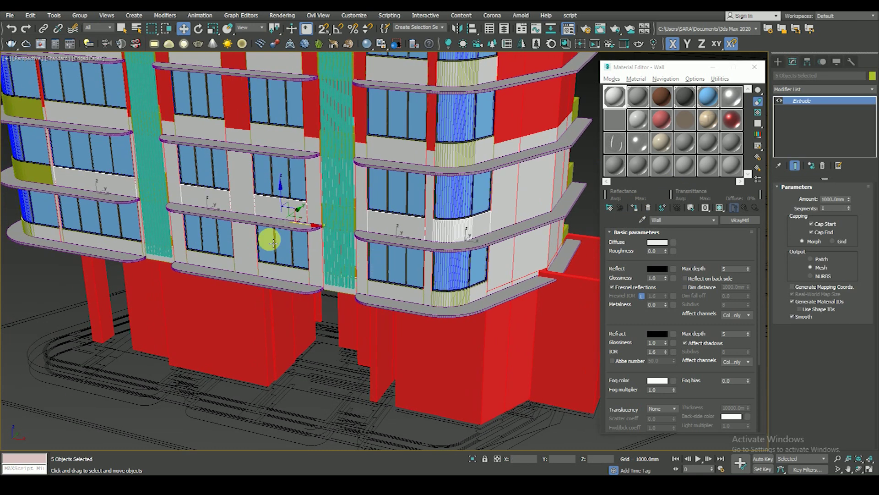
middle_drag(269, 240, 413, 255)
scroll(413, 255, up, 2)
click(243, 300)
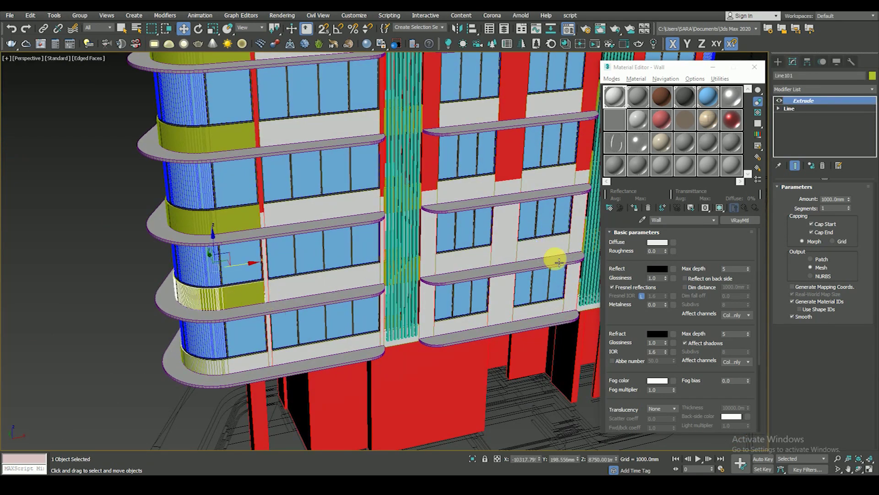
click(634, 208)
Step: Select another yellow balcony panel and orbit around the curved corner
mouse_move(291, 314)
alt+middle_down()
mouse_move(376, 319)
mouse_move(312, 319)
alt+middle_up()
click(245, 183)
middle_drag(241, 174, 255, 274)
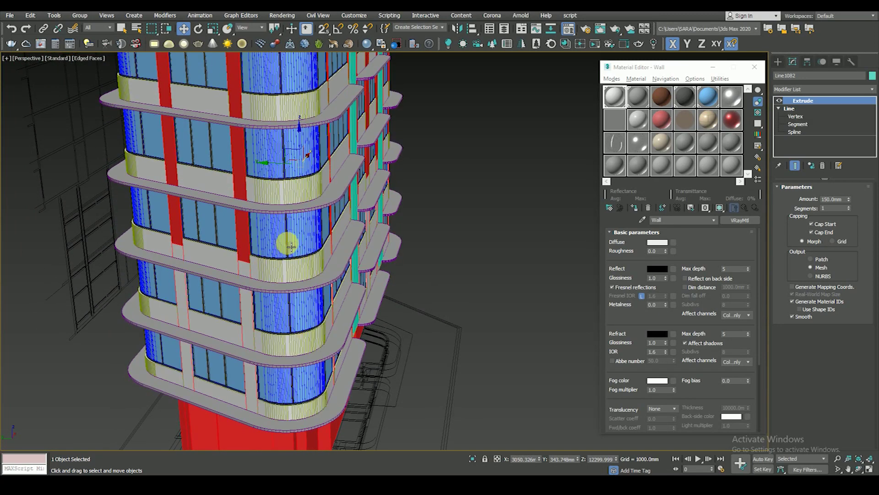
alt+middle_drag(291, 246, 241, 221)
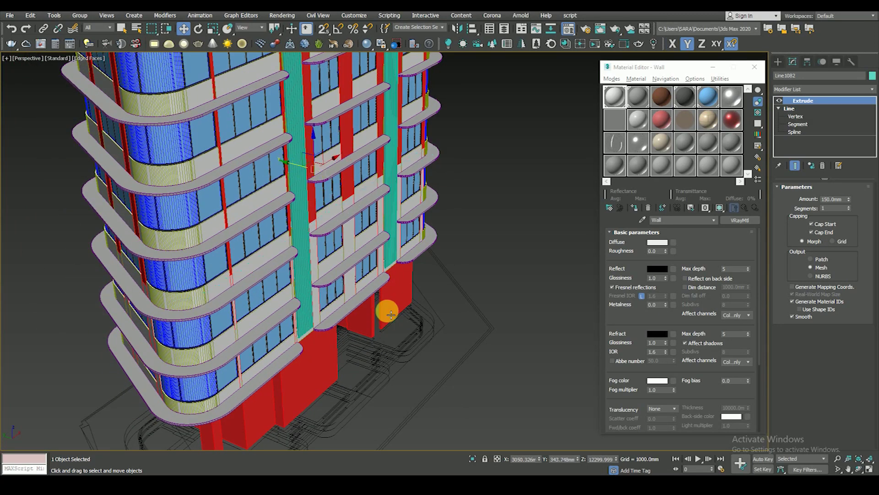
mouse_move(386, 308)
alt+middle_down()
mouse_move(353, 281)
mouse_move(472, 224)
alt+middle_up()
Step: Assign the Wall material to the red facade column group Wall001
click(471, 224)
scroll(321, 197, up, 3)
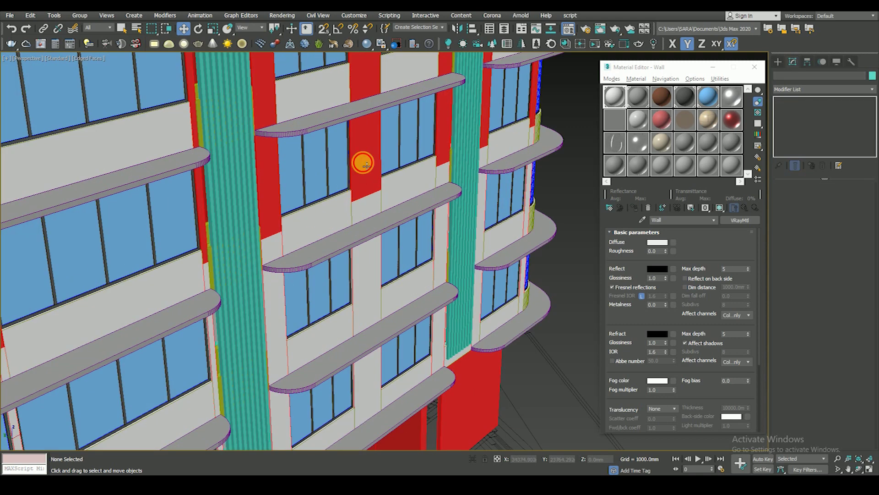
click(359, 157)
scroll(359, 196, down, 2)
scroll(359, 197, up, 2)
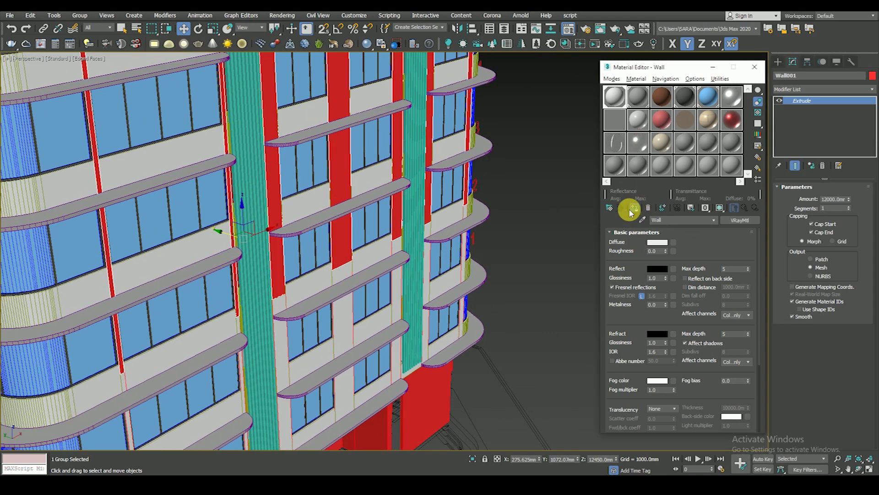
click(633, 208)
Step: Select the teal slat group and inspect the facade around it
alt+middle_drag(402, 294, 212, 332)
scroll(212, 333, up, 4)
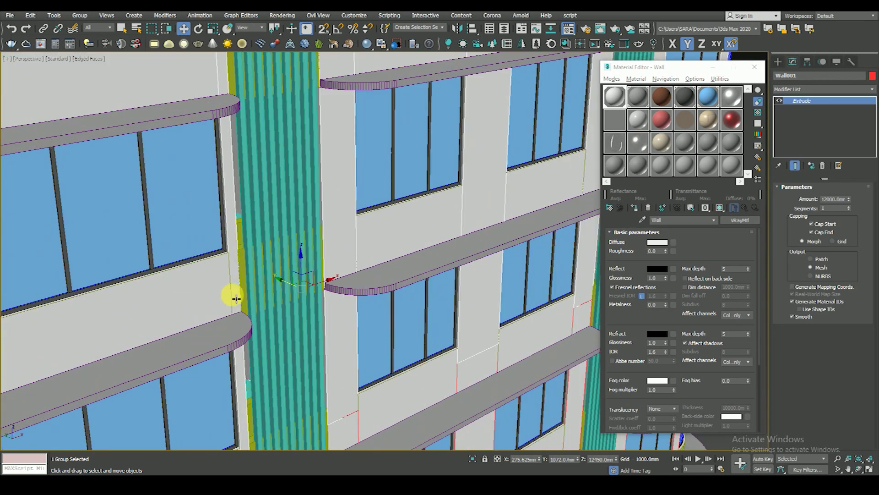
click(242, 275)
scroll(364, 269, down, 4)
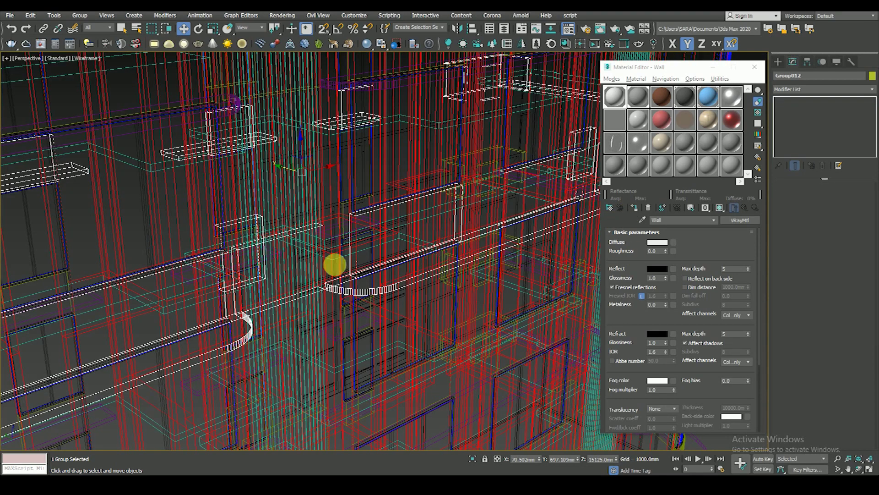
alt+middle_drag(329, 277, 325, 190)
scroll(325, 213, up, 1)
scroll(325, 214, up, 3)
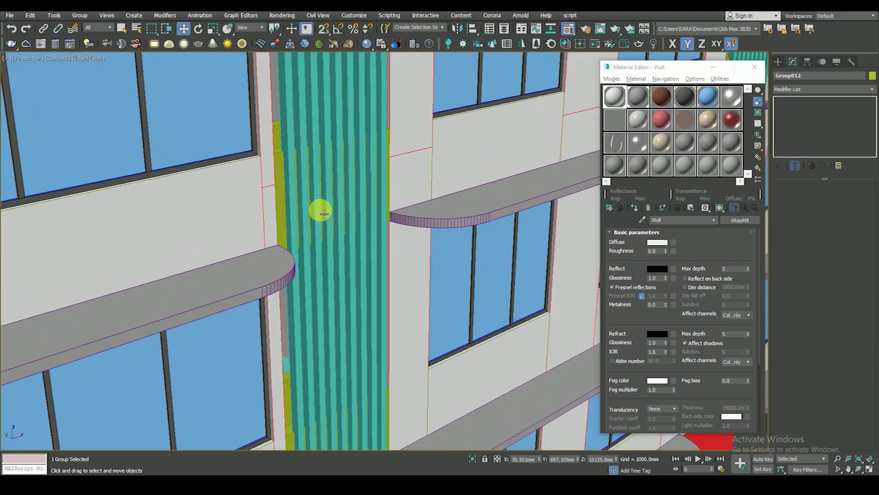
scroll(321, 206, down, 2)
Step: Drag the Wall material onto the yellow panel behind the teal slats
click(507, 426)
scroll(304, 223, up, 2)
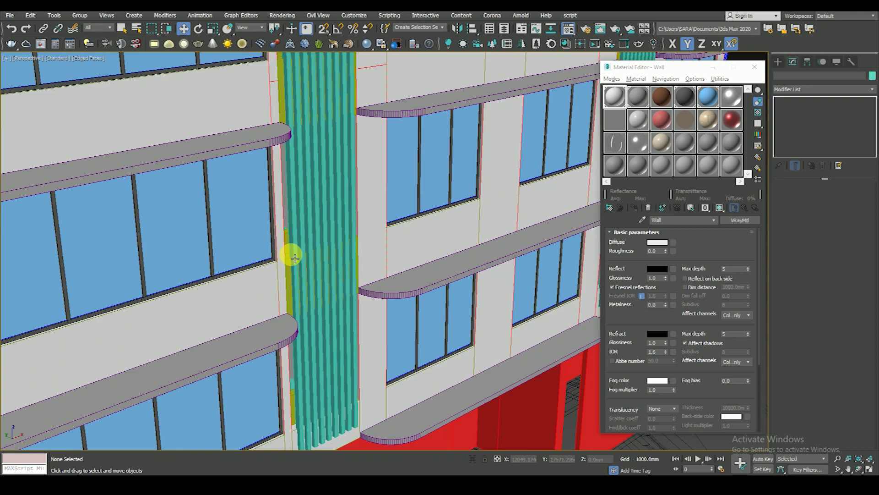
scroll(290, 252, up, 1)
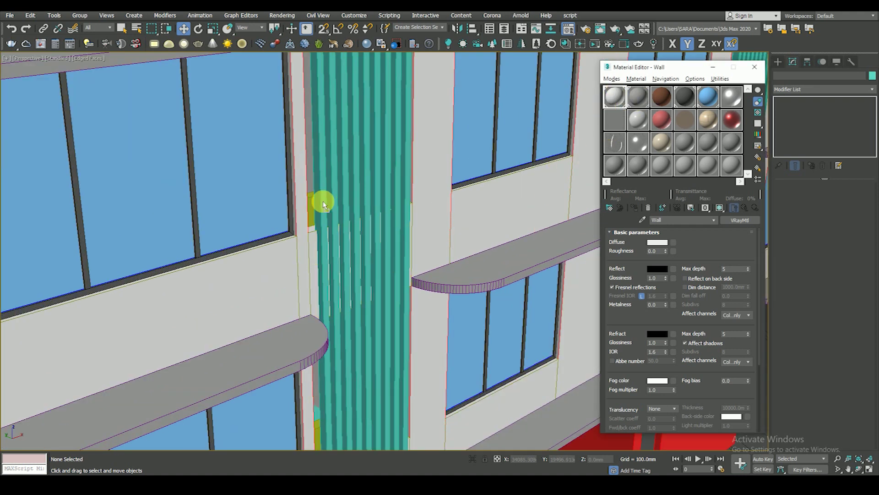
scroll(327, 362, down, 2)
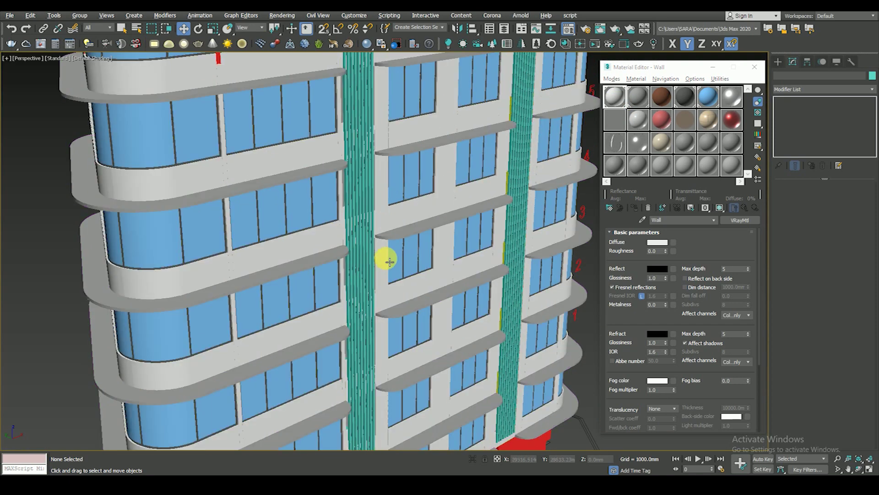
scroll(334, 255, down, 2)
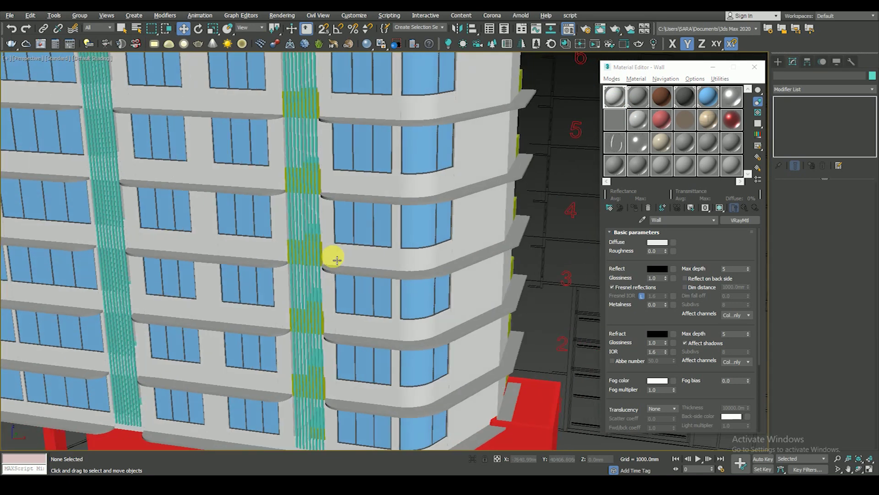
scroll(333, 259, down, 1)
scroll(304, 275, up, 4)
scroll(304, 275, up, 2)
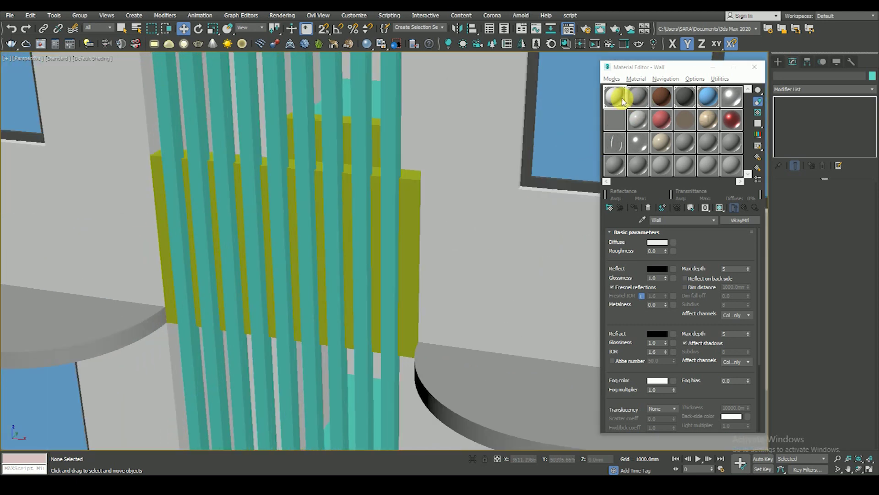
drag(622, 100, 415, 206)
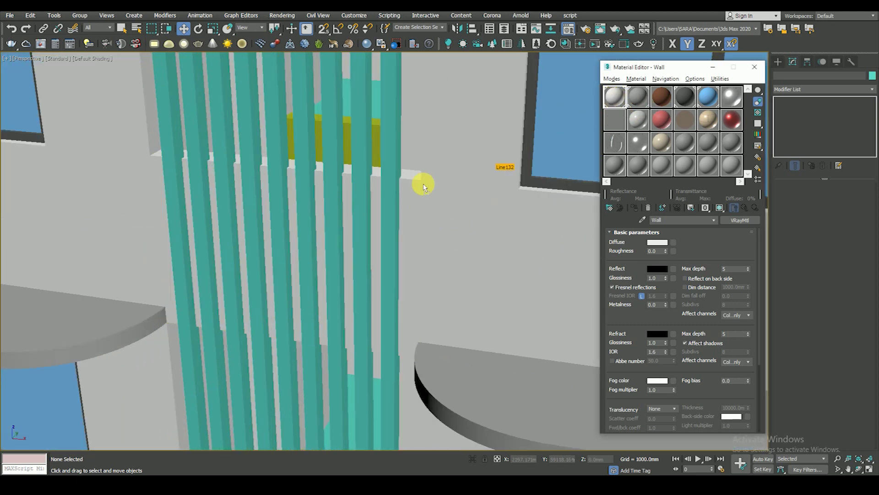
drag(614, 108, 376, 151)
Step: Give the red Wall002 panel group the Wall material
scroll(377, 153, down, 3)
scroll(385, 302, down, 2)
scroll(382, 225, down, 3)
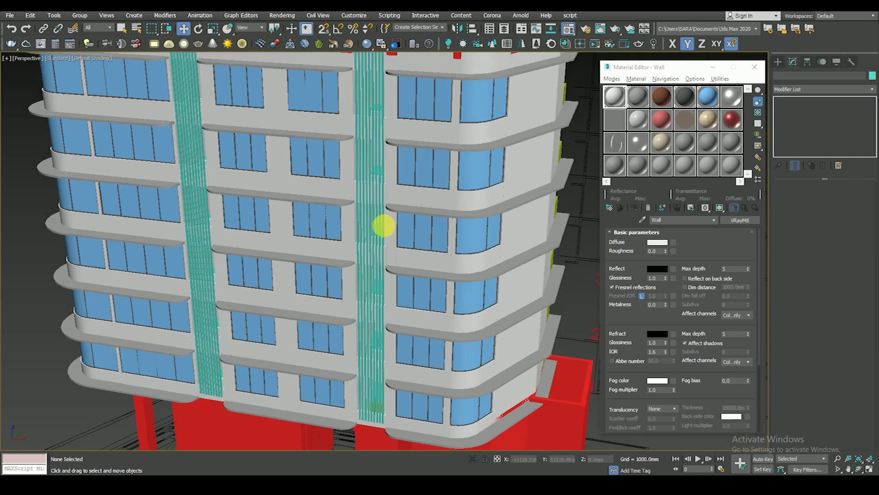
scroll(379, 191, up, 3)
scroll(364, 209, up, 2)
click(363, 203)
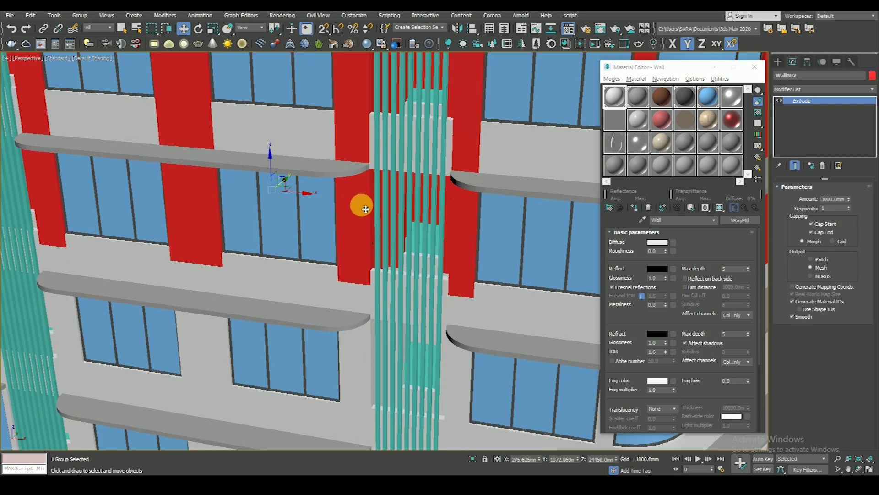
key(F4)
click(633, 210)
Step: Give the red Wall003 panel group the Wall material
click(472, 89)
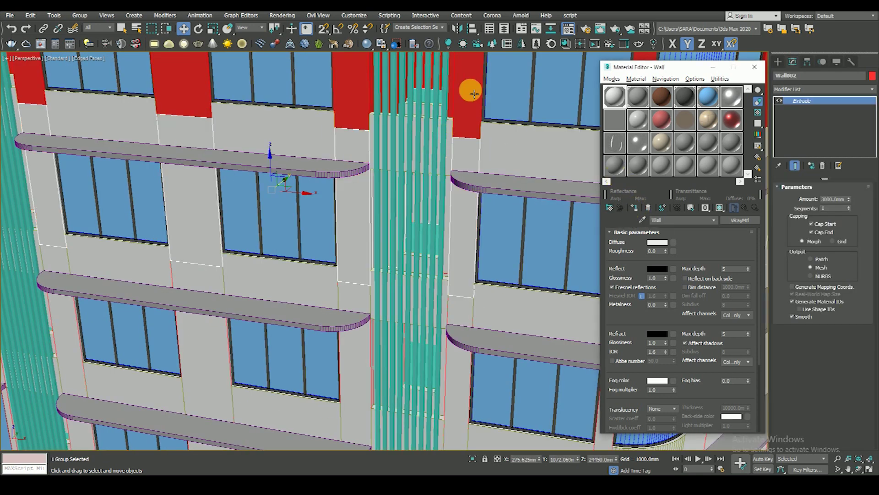
click(634, 207)
scroll(424, 175, down, 3)
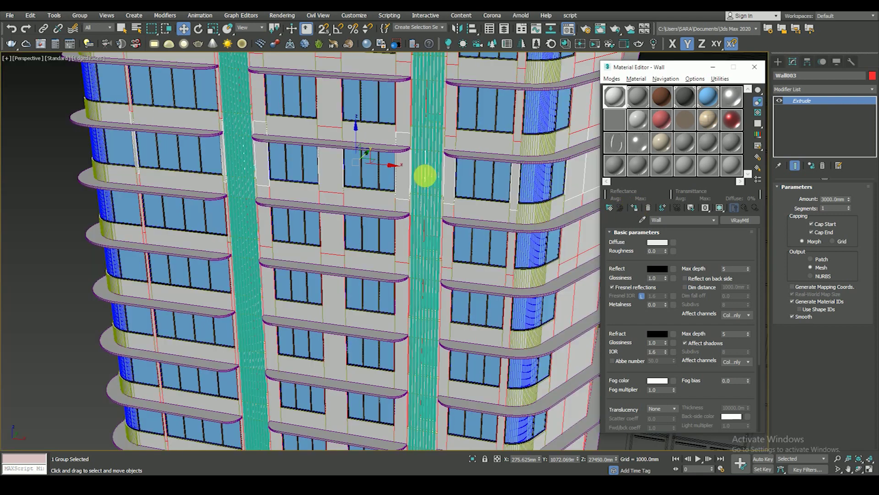
scroll(352, 240, down, 2)
Step: Select the yellow parapet and its corner panels at the tower top and assign them the Wall material
scroll(361, 169, up, 3)
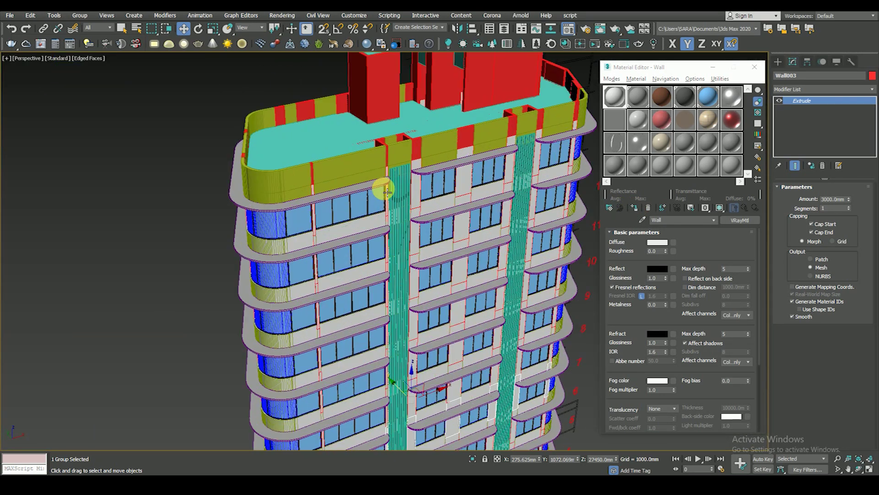
scroll(383, 190, up, 3)
click(327, 188)
alt+middle_drag(327, 189, 287, 251)
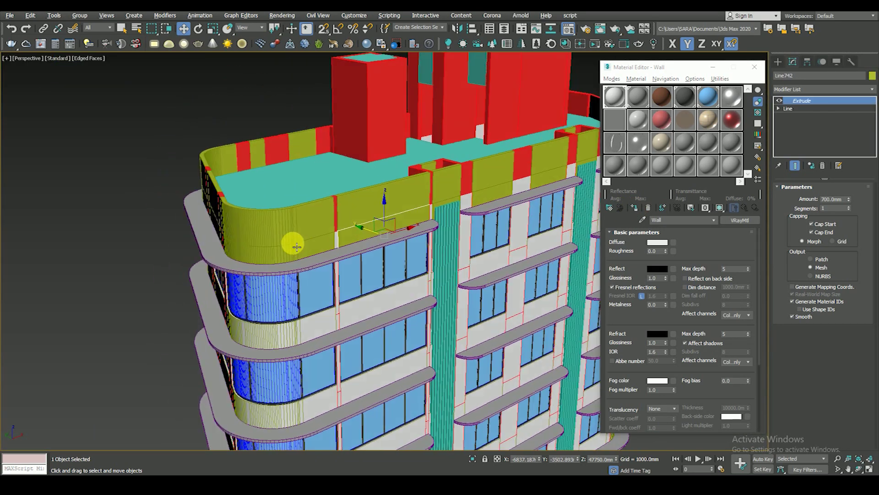
ctrl+click(286, 239)
scroll(344, 255, down, 2)
mouse_move(344, 255)
alt+middle_down()
mouse_move(393, 275)
mouse_move(457, 244)
alt+middle_up()
scroll(402, 269, up, 1)
scroll(402, 269, down, 2)
scroll(456, 244, up, 2)
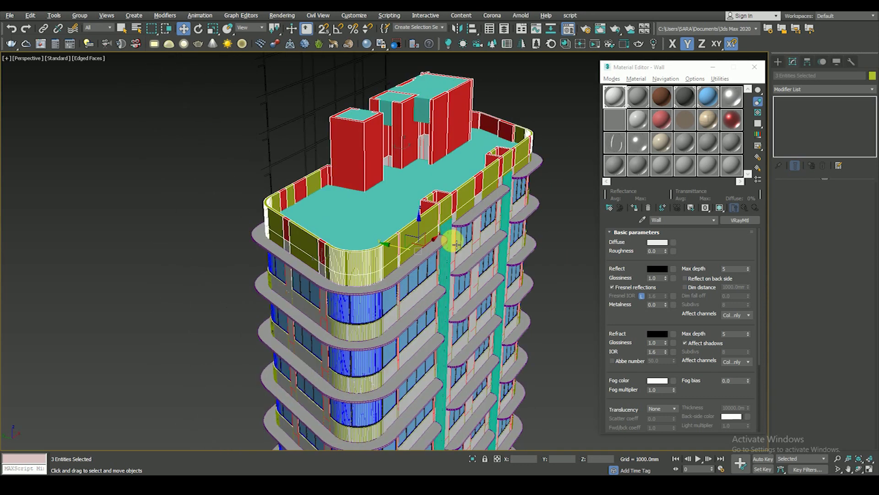
click(633, 209)
Step: From a side view, give the remaining yellow parapet panels, including the right-side one, the Wall material
alt+middle_drag(367, 290, 312, 293)
scroll(421, 229, up, 3)
click(454, 186)
alt+middle_drag(455, 187, 333, 219)
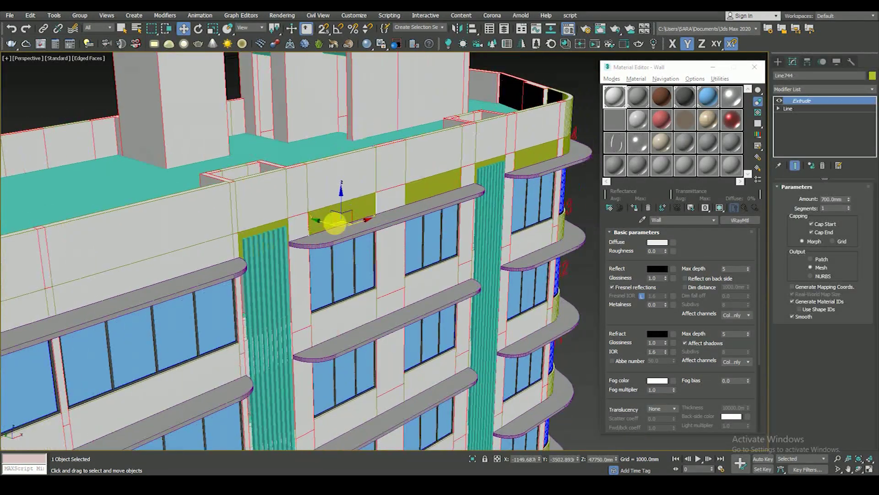
ctrl+click(427, 193)
click(635, 210)
click(532, 158)
click(635, 210)
Step: Apply the Wall material to the left and next fluted panels
scroll(487, 163, up, 5)
click(487, 165)
click(638, 212)
scroll(235, 304, down, 5)
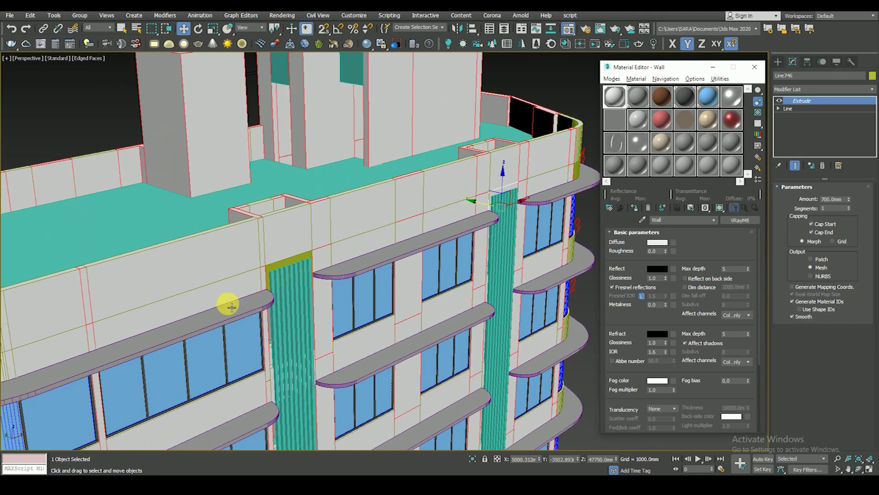
scroll(281, 288, up, 2)
click(333, 251)
click(625, 211)
scroll(343, 236, down, 5)
Step: With edged faces off, give the last yellow extruded piece the Wall material and clear the selection
key(F4)
click(507, 151)
scroll(467, 196, up, 4)
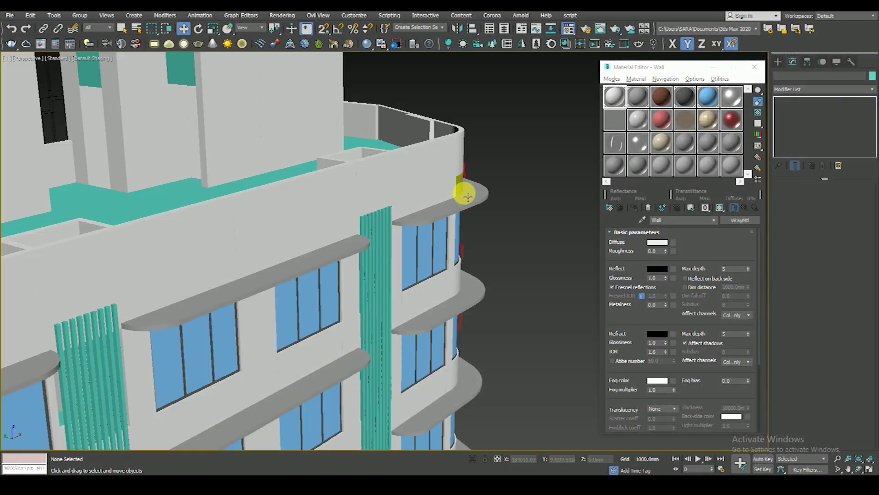
scroll(468, 196, down, 4)
scroll(440, 199, up, 2)
scroll(465, 208, up, 2)
click(447, 204)
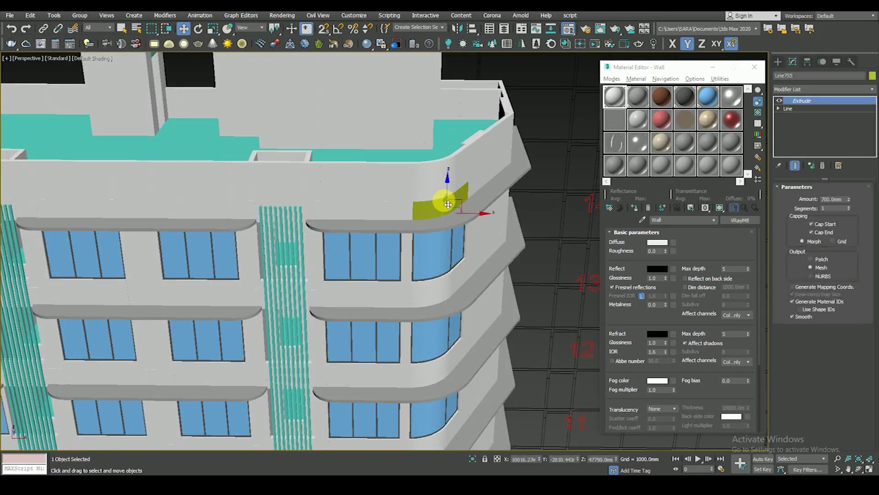
click(634, 207)
scroll(428, 190, down, 5)
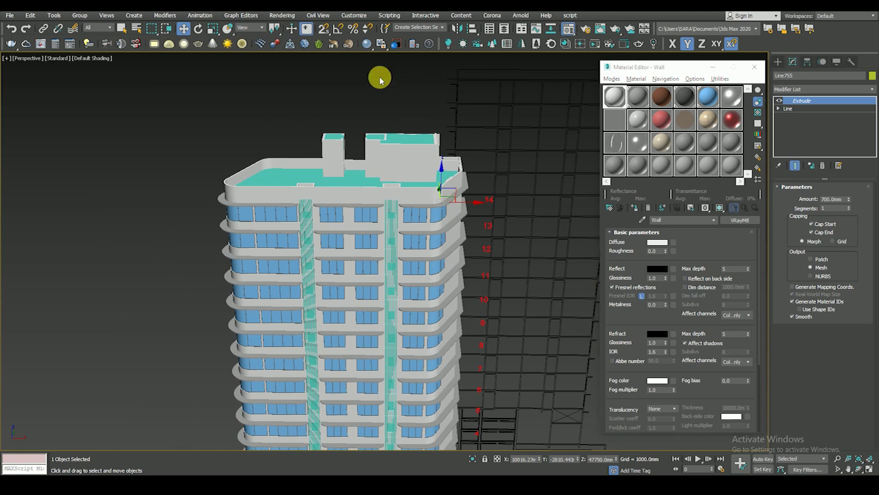
click(379, 76)
scroll(463, 242, down, 5)
scroll(447, 212, up, 1)
scroll(447, 212, up, 2)
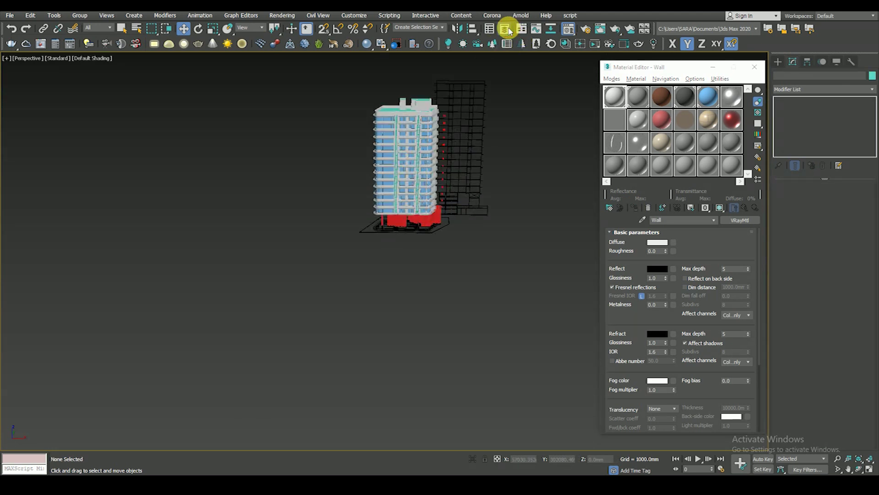
Step: Hide the 2D_ layer's linework from the scene layer list
click(507, 29)
click(23, 109)
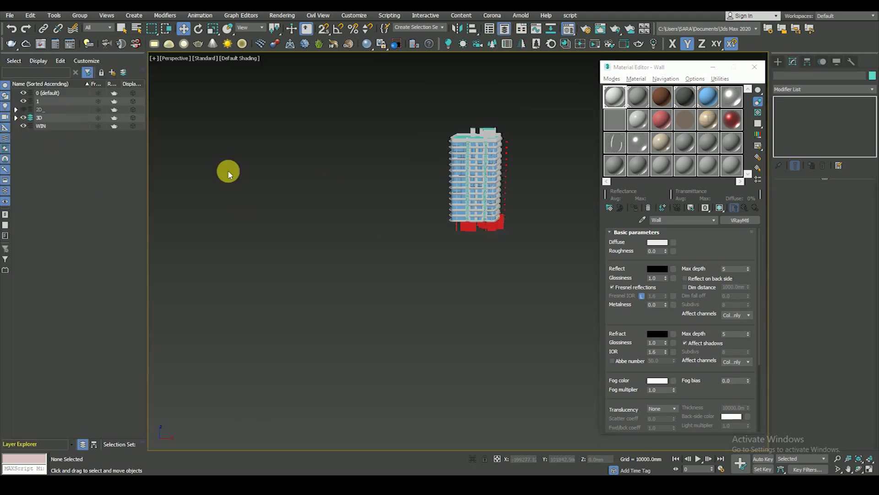
scroll(481, 156, up, 3)
scroll(502, 138, up, 1)
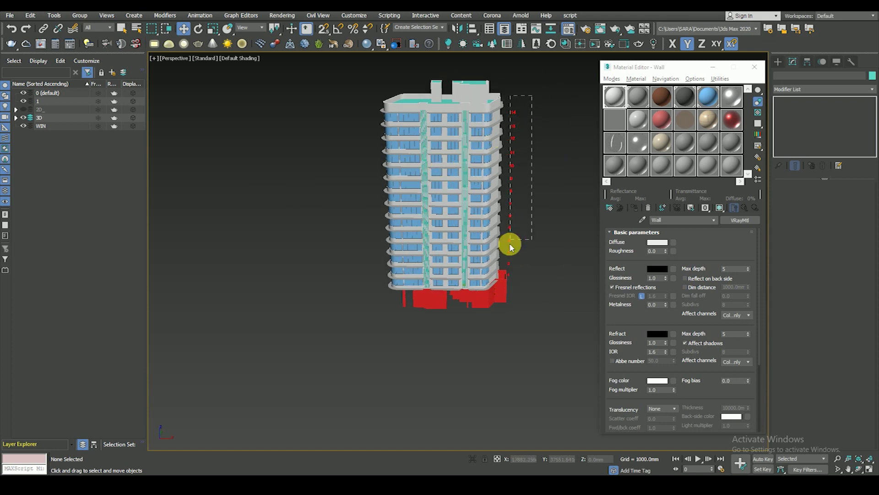
click(508, 265)
scroll(505, 275, up, 2)
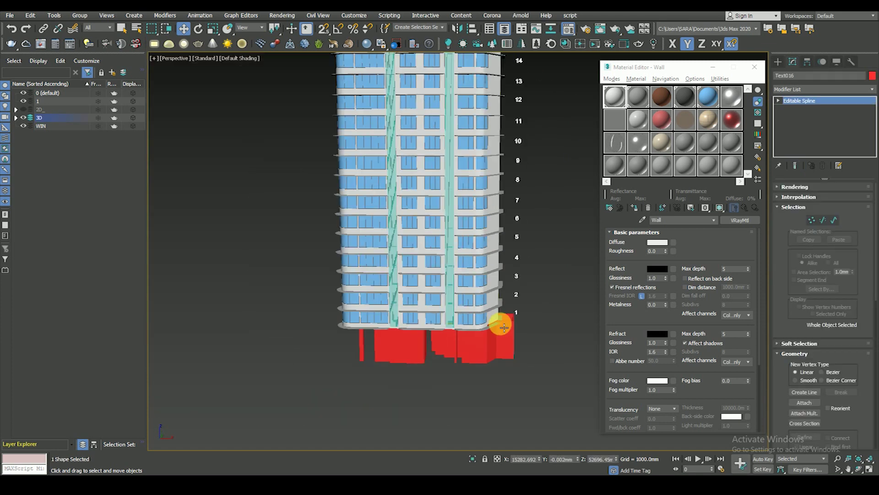
key(F3)
scroll(500, 321, down, 3)
key(F3)
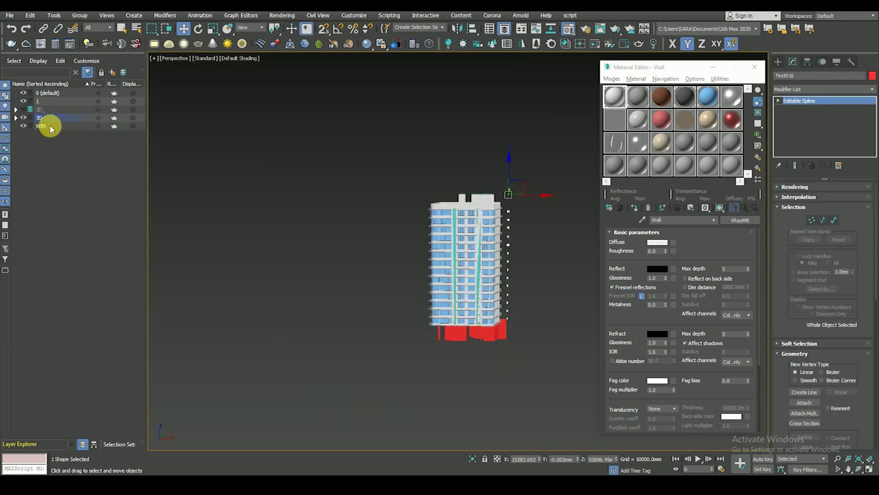
click(279, 170)
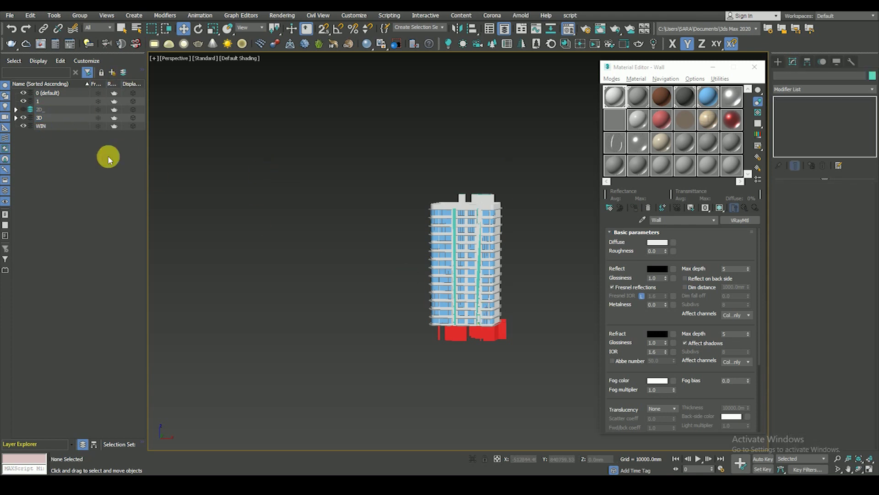
scroll(431, 261, up, 3)
Step: Assign the Wall material to the red G Floor group
click(420, 249)
key(F3)
key(F3)
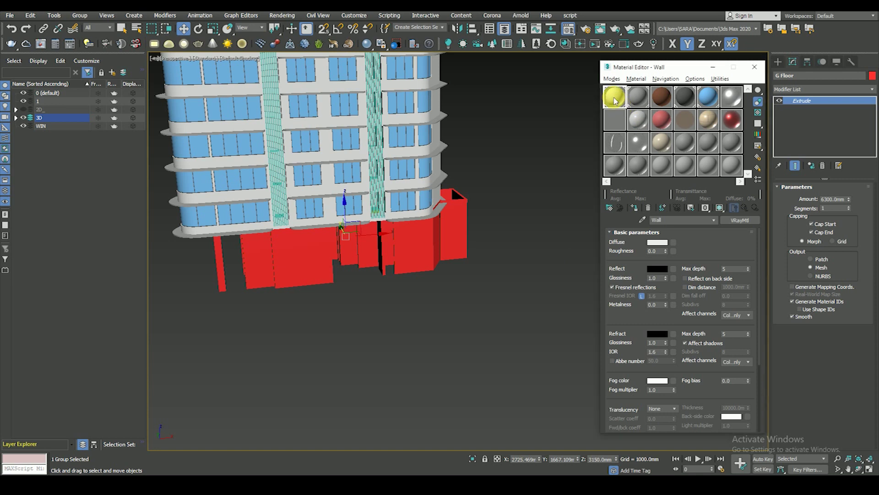
click(633, 204)
click(462, 297)
scroll(430, 264, up, 2)
scroll(382, 305, down, 3)
Step: Select both red bars on the building's other side and assign them the Wall material
mouse_move(383, 305)
alt+middle_down()
mouse_move(408, 281)
mouse_move(476, 313)
mouse_move(382, 281)
mouse_move(390, 239)
alt+middle_up()
scroll(367, 149, up, 4)
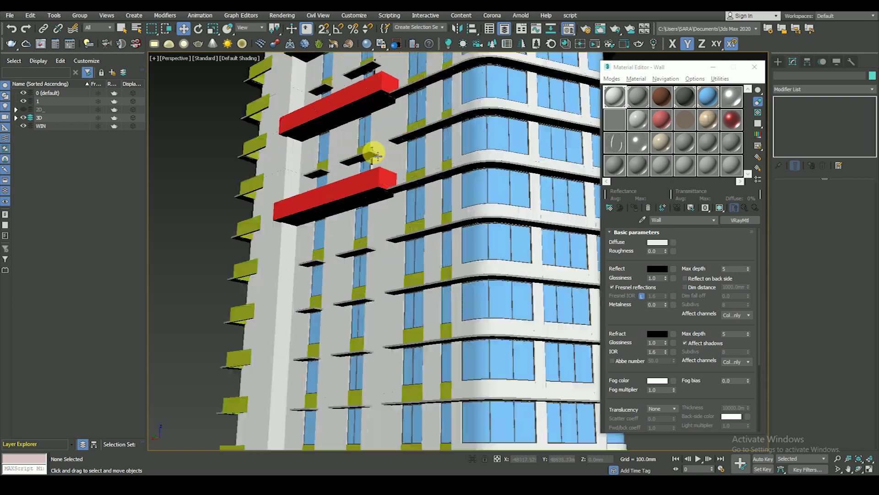
scroll(389, 173, up, 2)
key(F4)
click(389, 173)
mouse_move(348, 207)
alt+middle_down()
mouse_move(394, 180)
mouse_move(353, 229)
mouse_move(362, 176)
mouse_move(394, 229)
alt+middle_up()
ctrl+click(399, 216)
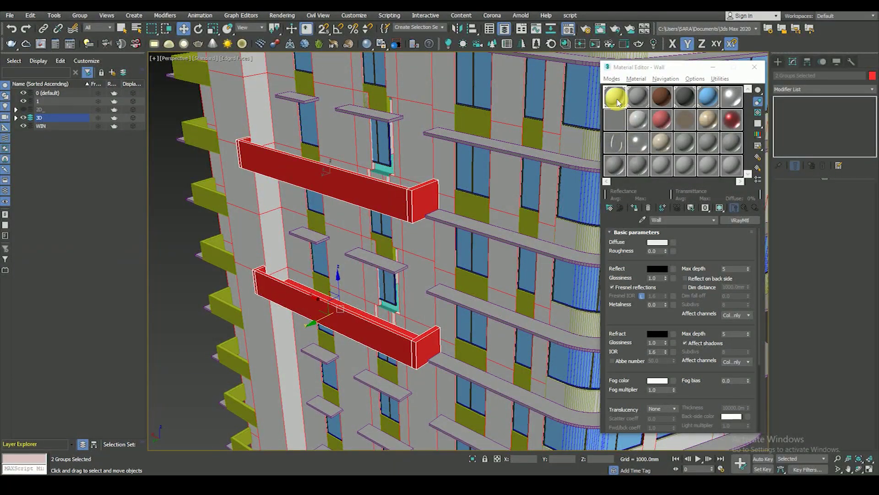
click(634, 207)
Step: Check the recoloured bars from the front, clear the selection and close the layer list
mouse_move(375, 244)
alt+middle_down()
mouse_move(382, 240)
mouse_move(363, 309)
mouse_move(373, 257)
mouse_move(515, 190)
alt+middle_up()
click(514, 190)
mouse_move(506, 226)
alt+middle_down()
mouse_move(436, 251)
mouse_move(265, 251)
alt+middle_up()
click(264, 251)
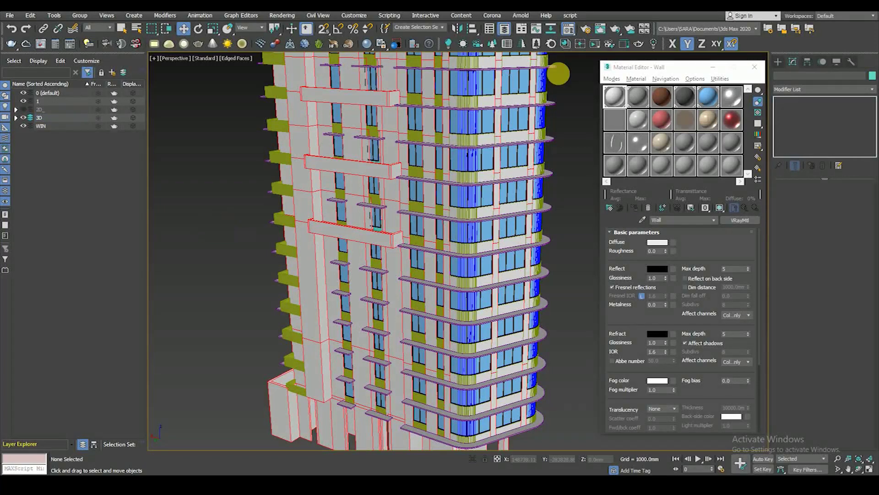
click(499, 30)
scroll(389, 192, up, 2)
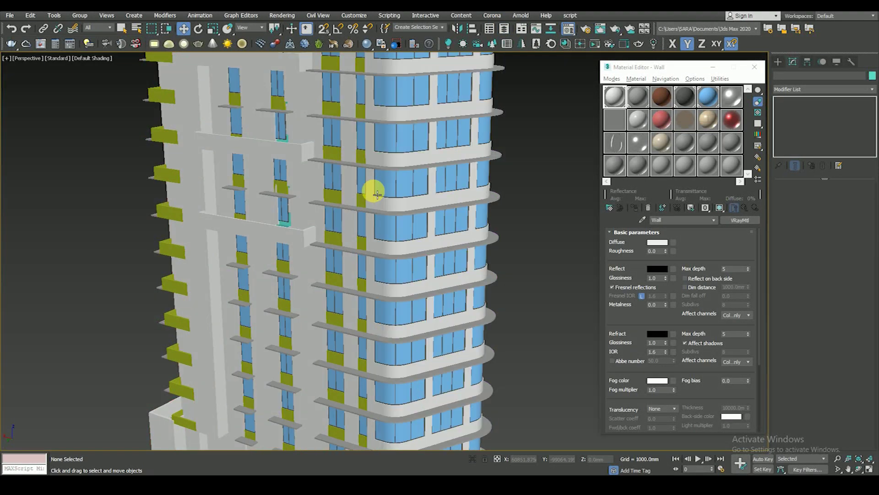
scroll(353, 170, up, 3)
Step: Drag the Wall material onto the yellow-green column panels, including the Line465 panels
click(336, 156)
key(F4)
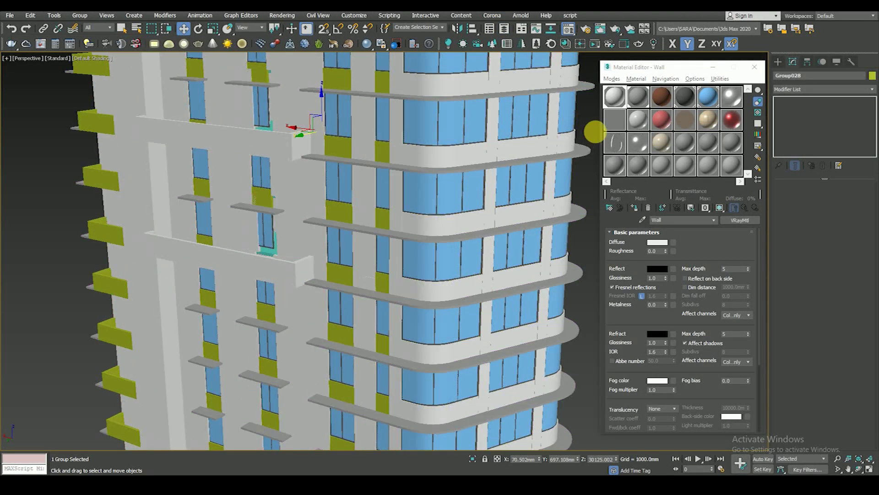
drag(605, 123, 443, 156)
drag(342, 151, 343, 152)
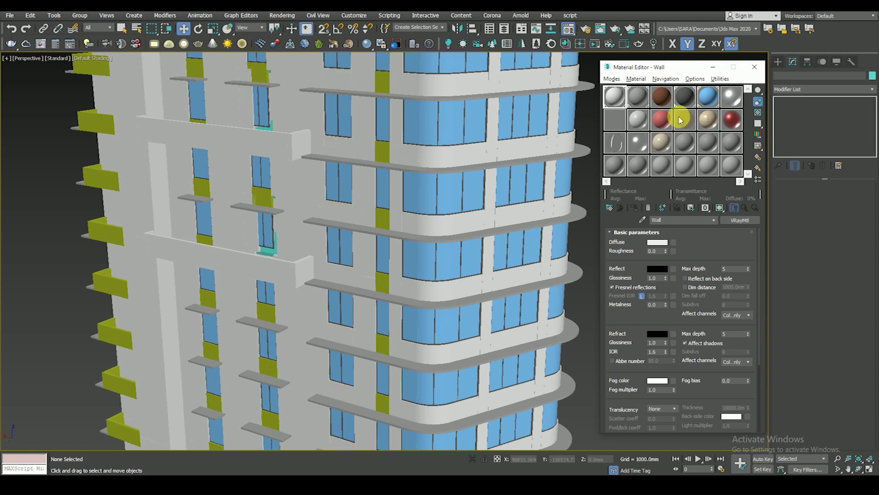
drag(620, 103, 383, 147)
scroll(344, 238, up, 3)
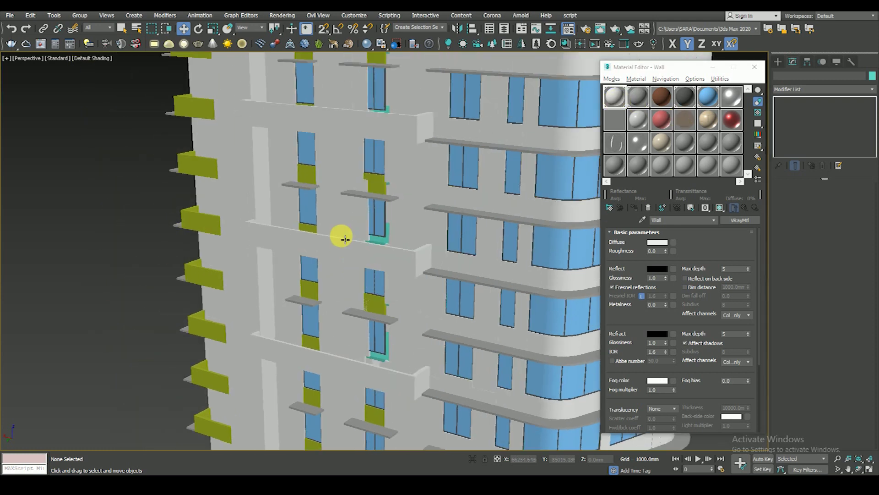
drag(613, 122, 375, 185)
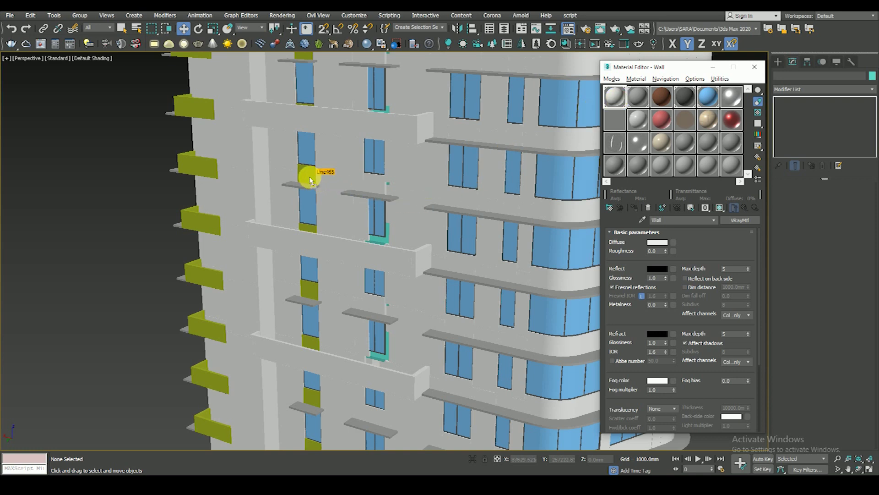
drag(310, 180, 309, 178)
scroll(275, 188, down, 4)
scroll(257, 192, up, 4)
Step: Drag the Wall material onto the yellow-green balcony panels and the teal window panels
key(F4)
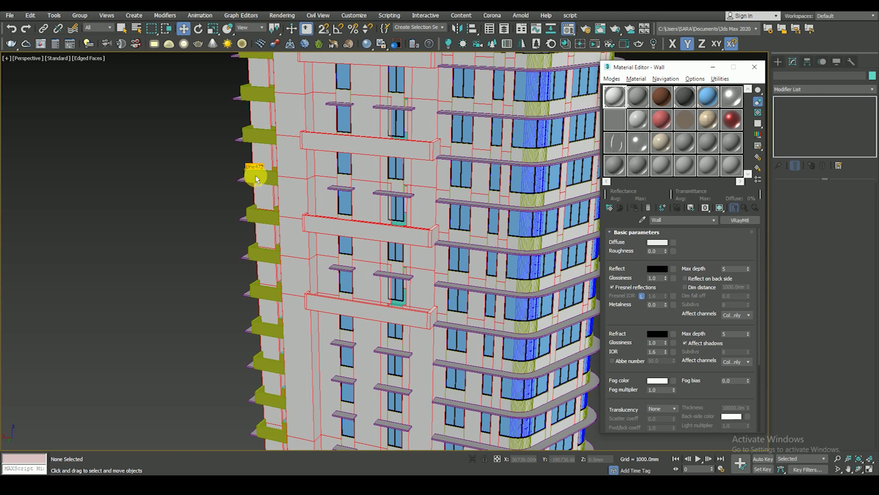
drag(256, 179, 257, 180)
scroll(273, 185, up, 4)
scroll(269, 173, up, 2)
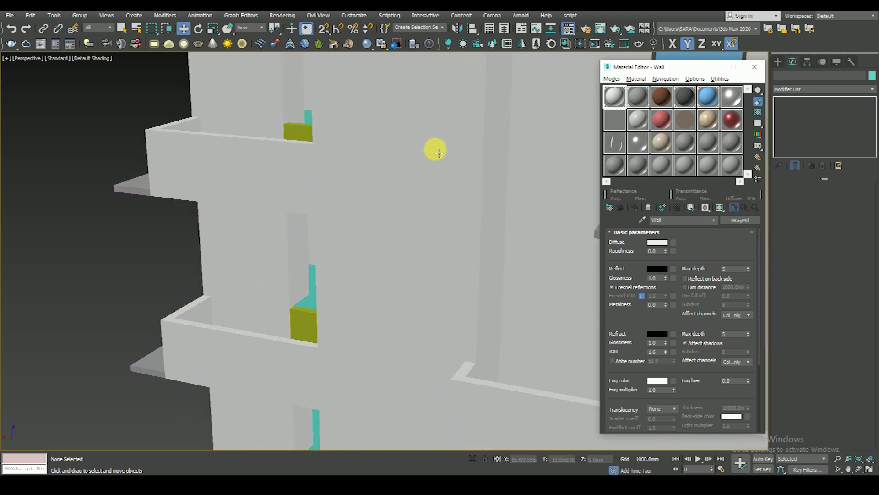
scroll(305, 135, down, 2)
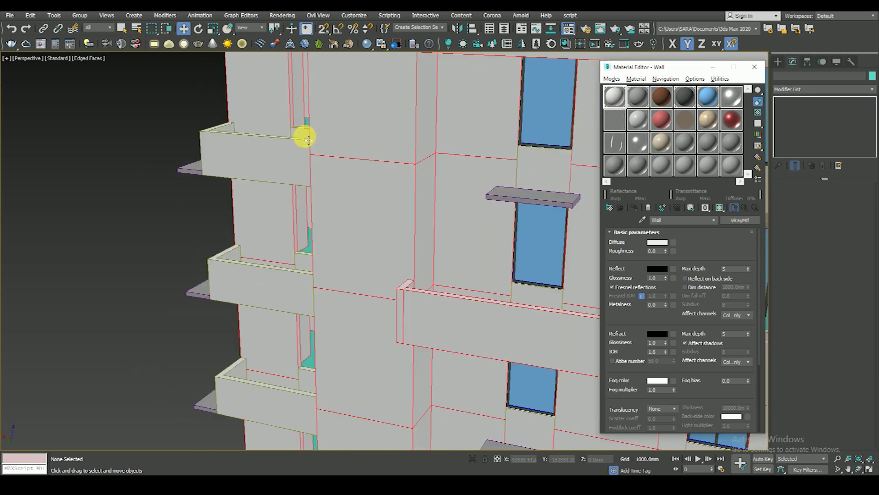
scroll(308, 183, down, 3)
scroll(359, 158, up, 3)
drag(624, 105, 353, 151)
scroll(359, 163, down, 5)
key(F4)
scroll(385, 319, up, 5)
key(F4)
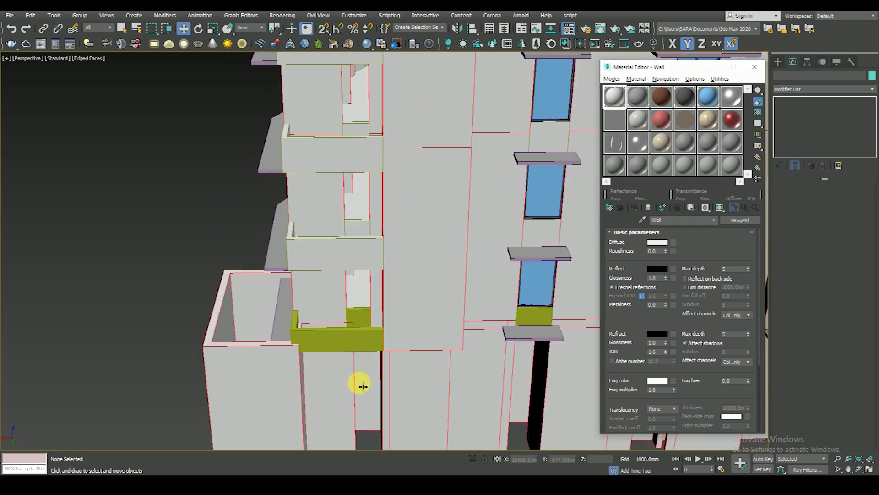
Step: Apply the Wall material to the low yellow-green panels below the windows
drag(345, 347, 363, 320)
scroll(330, 298, down, 4)
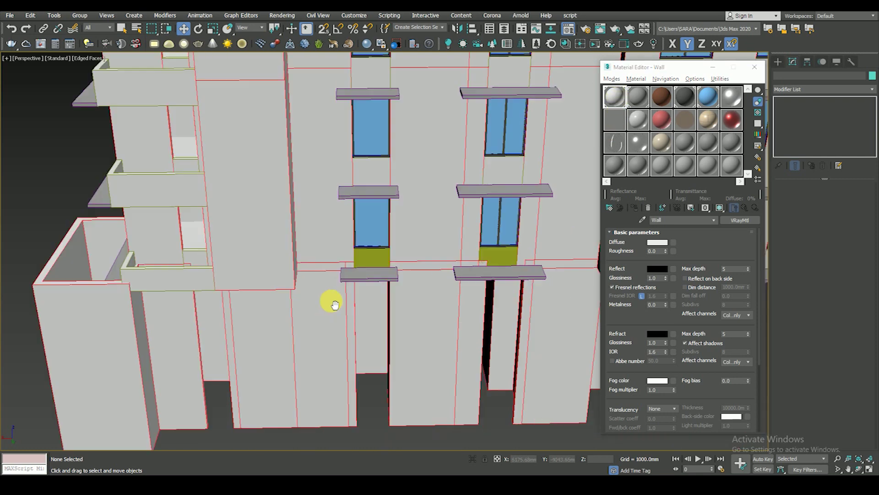
drag(616, 98, 502, 253)
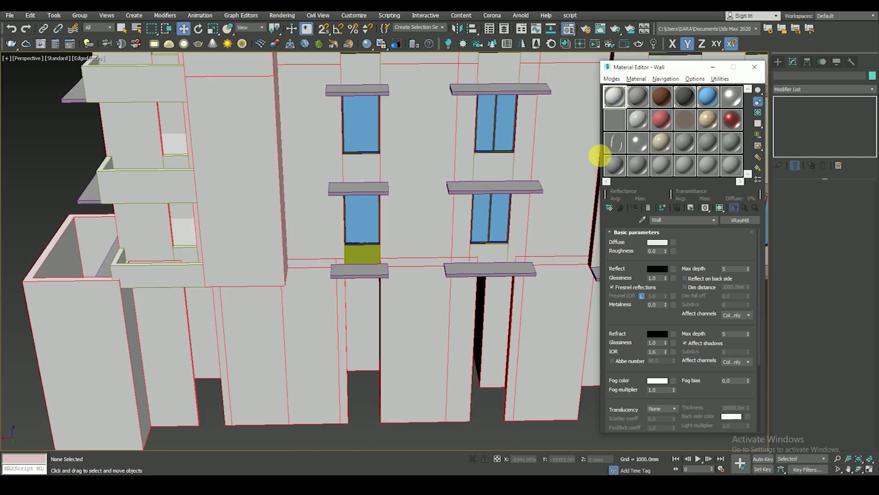
drag(619, 98, 422, 252)
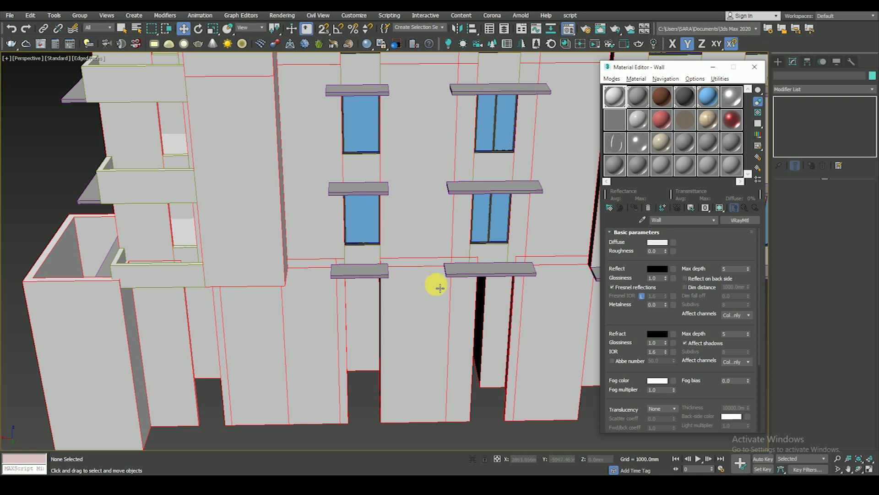
scroll(474, 302, down, 5)
middle_drag(490, 333, 334, 308)
scroll(349, 299, up, 2)
scroll(402, 256, up, 3)
scroll(402, 255, up, 2)
Step: Drag the Wall material onto the olive panel under the window near the curved corner
drag(612, 99, 387, 250)
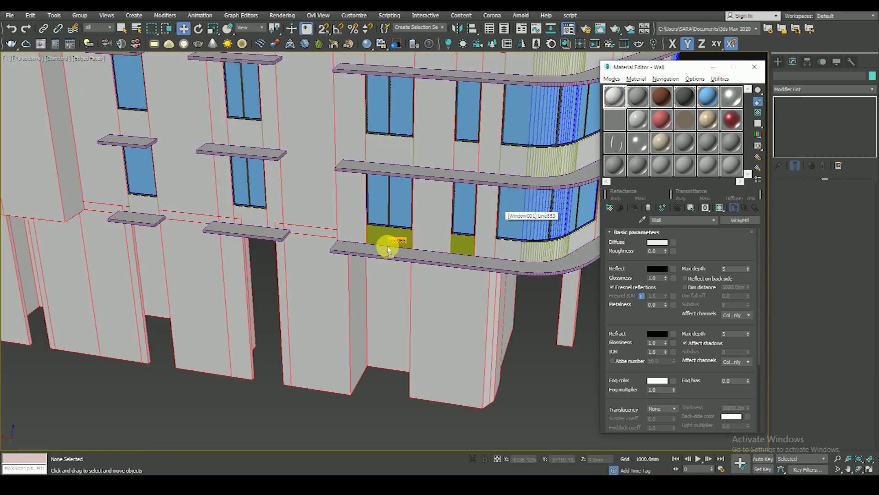
click(639, 124)
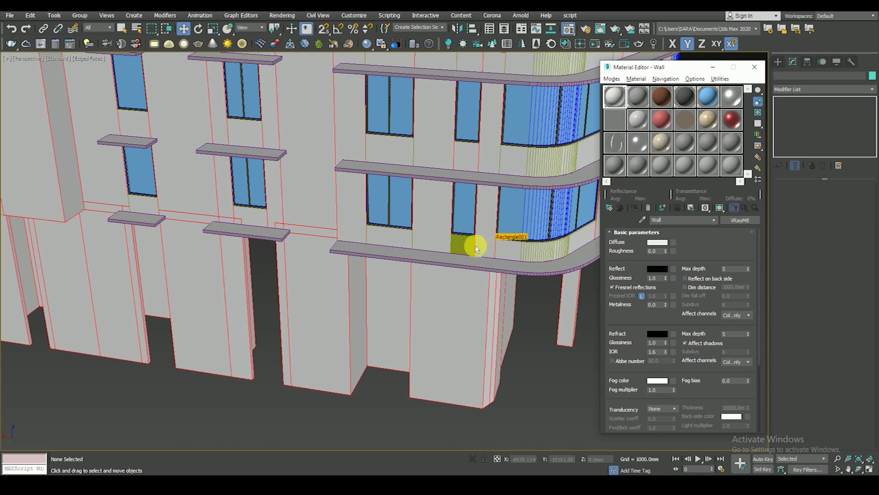
key(F4)
scroll(452, 303, down, 6)
scroll(392, 324, up, 1)
scroll(410, 282, up, 1)
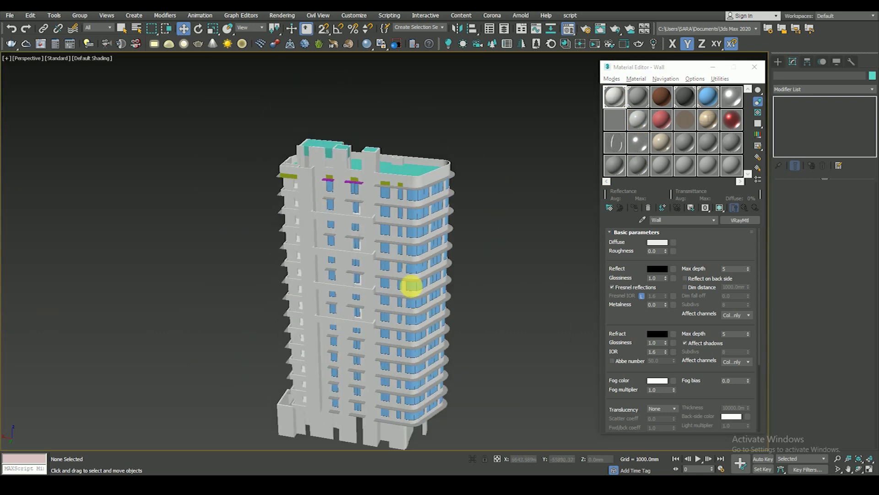
Step: Drag the Wall material onto the middle, right and left olive panels, the teal panels and the purple sill
scroll(338, 168, up, 3)
scroll(339, 167, up, 3)
click(656, 121)
drag(617, 100, 392, 195)
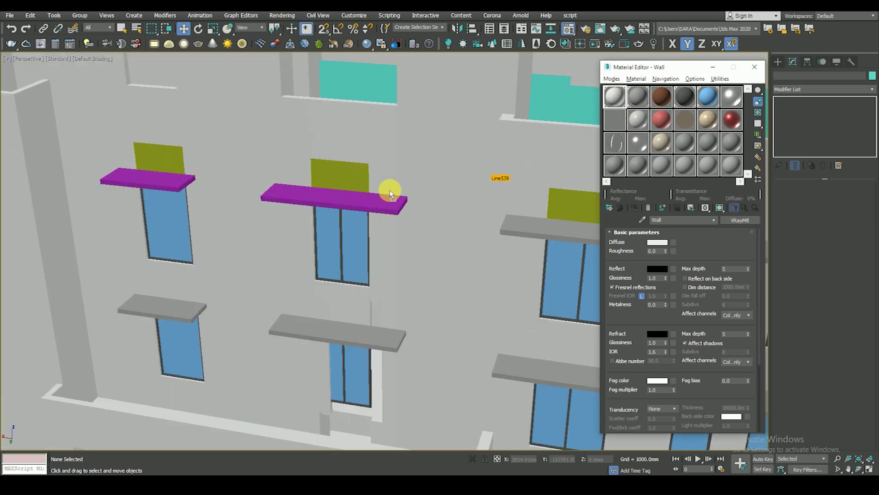
drag(607, 128, 577, 198)
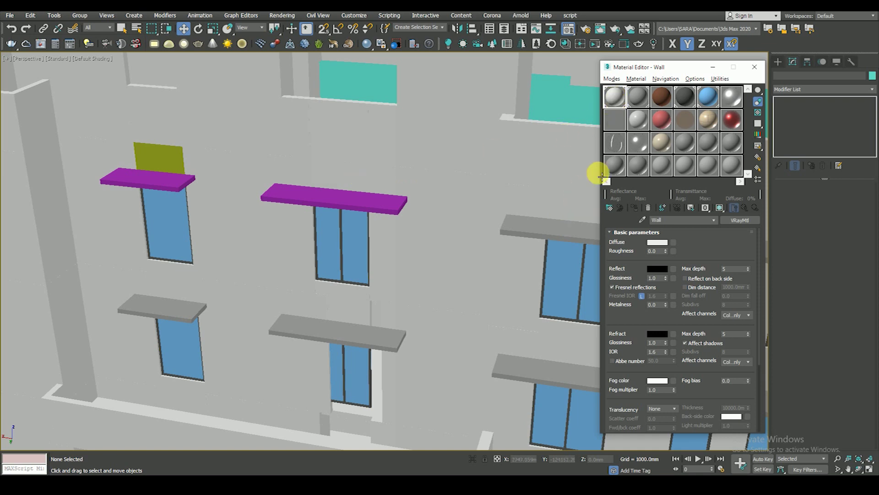
drag(613, 102, 157, 170)
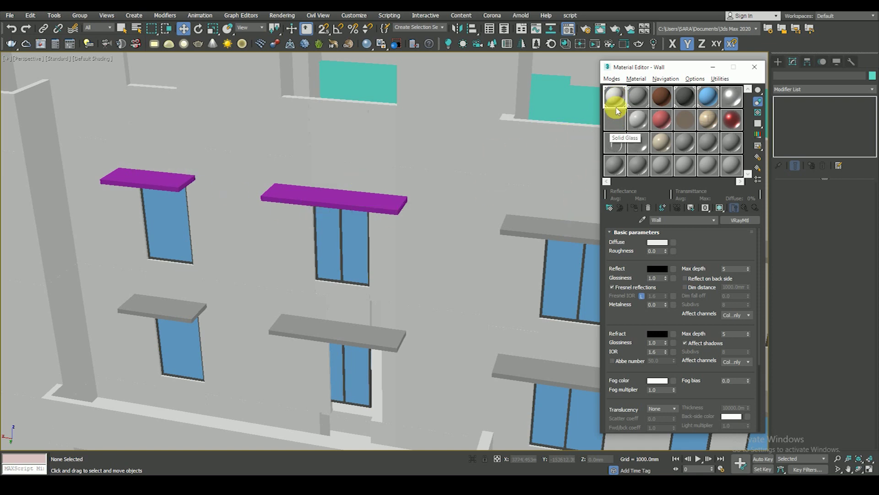
drag(571, 124, 572, 123)
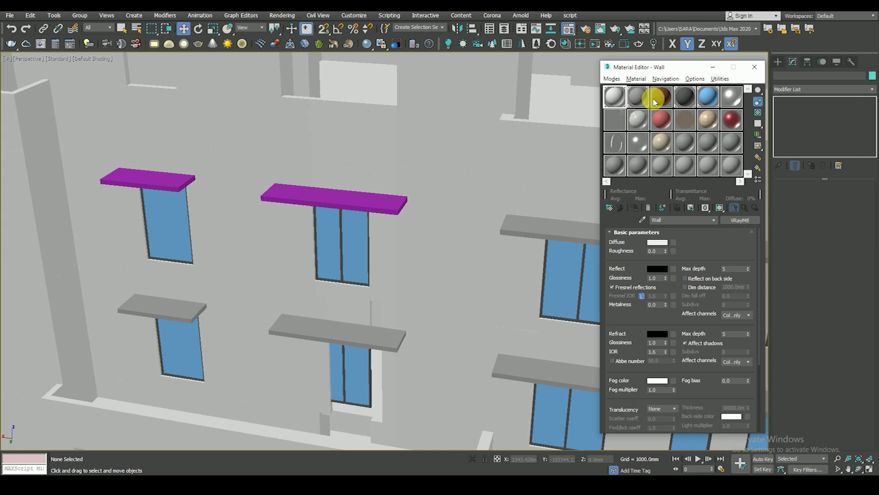
drag(388, 210, 394, 208)
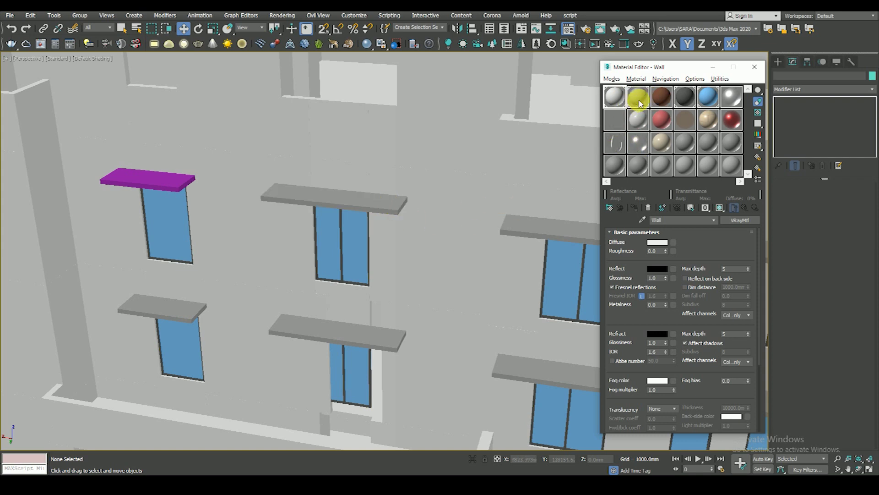
Step: Apply the Wall material to a small olive piece and the yellow-green ledge on the left side
drag(184, 204, 189, 187)
scroll(343, 204, down, 8)
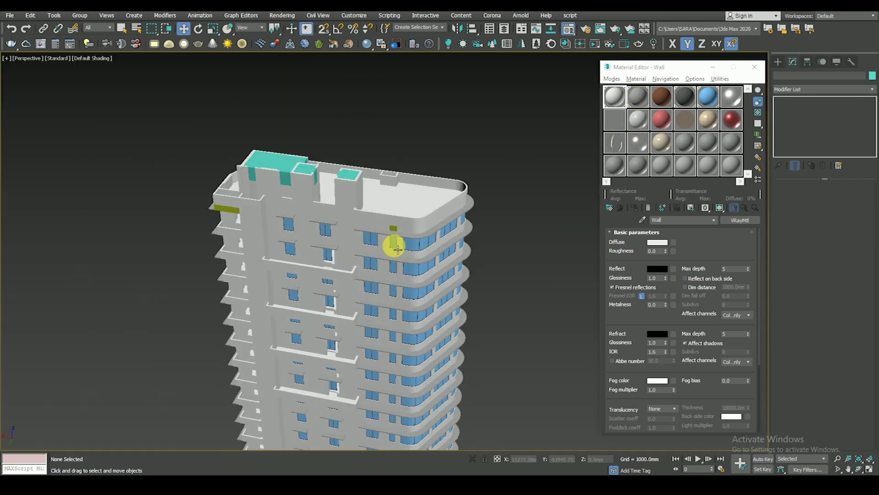
scroll(403, 239, up, 6)
drag(615, 101, 433, 219)
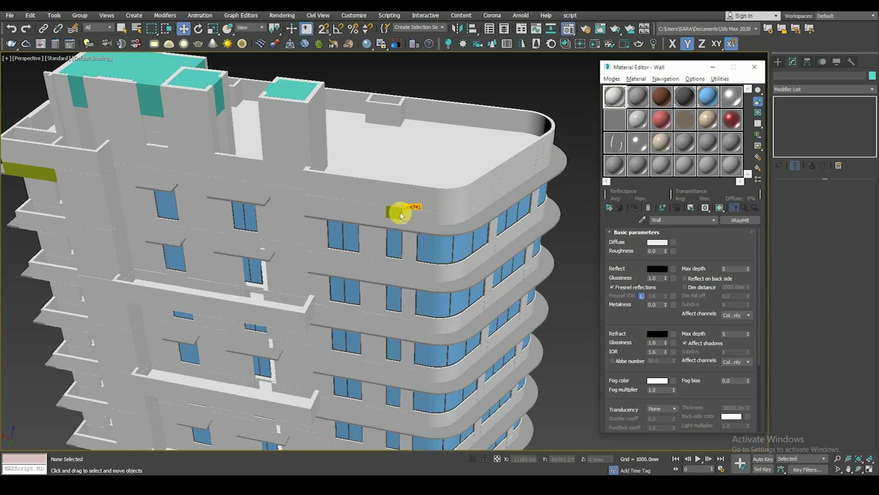
middle_drag(146, 199, 579, 92)
drag(612, 104, 153, 185)
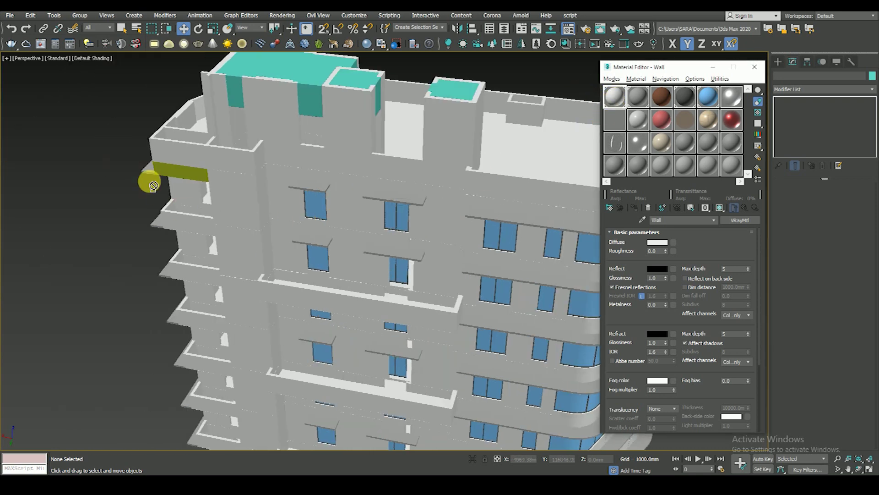
scroll(291, 188, down, 5)
scroll(337, 235, down, 5)
Step: Orbit to a low view of the curved corner to inspect the grey facade
mouse_move(338, 235)
alt+middle_down()
mouse_move(392, 199)
mouse_move(422, 209)
mouse_move(375, 243)
mouse_move(442, 134)
mouse_move(461, 134)
mouse_move(418, 143)
mouse_move(453, 141)
mouse_move(447, 133)
alt+middle_up()
scroll(412, 179, up, 10)
scroll(413, 190, down, 5)
scroll(467, 177, down, 3)
alt+middle_drag(467, 176, 444, 169)
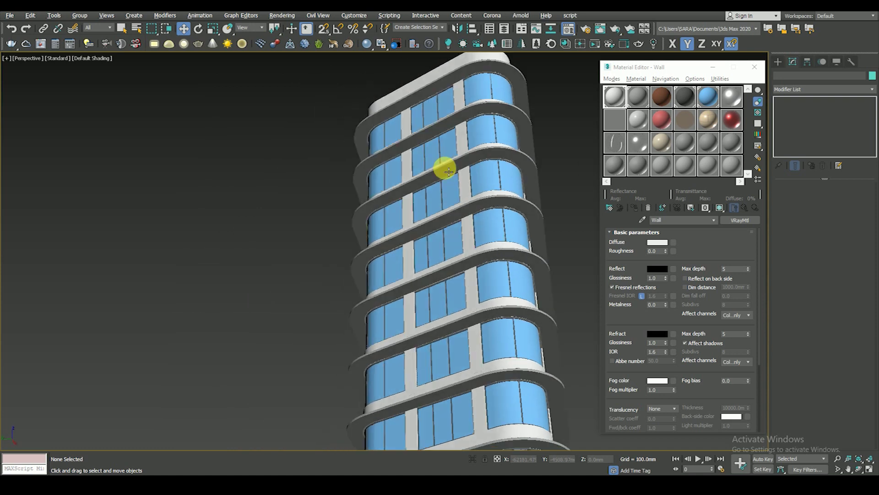
Step: Zoom and orbit toward the curved window frame, briefly toggling edged-faces display on and off
scroll(515, 163, up, 10)
scroll(454, 164, down, 4)
scroll(405, 143, up, 2)
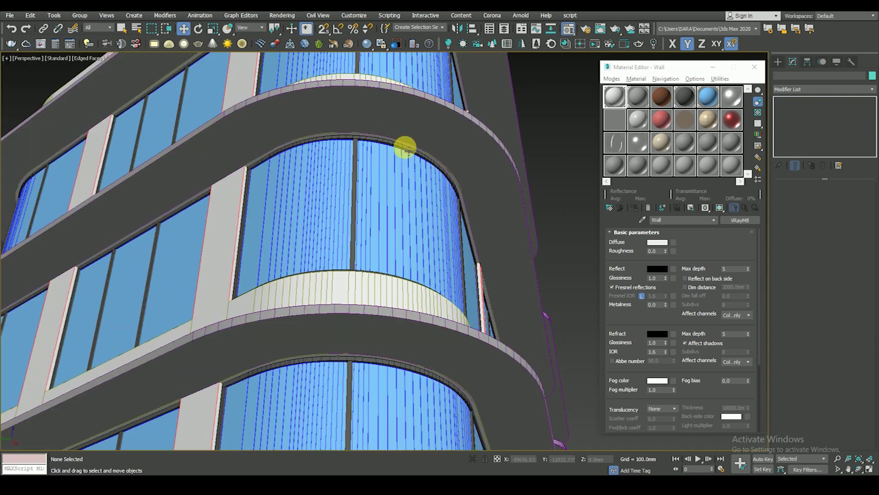
scroll(373, 133, up, 6)
scroll(388, 143, up, 2)
scroll(417, 174, down, 4)
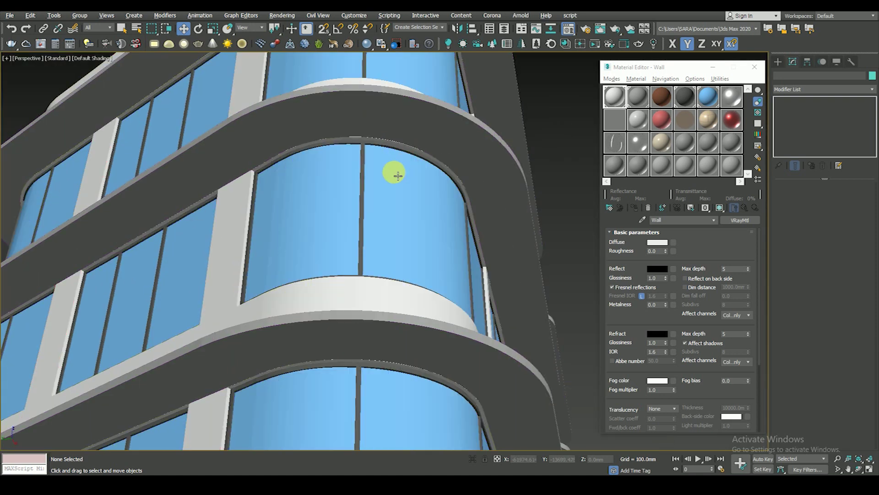
scroll(398, 175, down, 2)
alt+middle_drag(393, 157, 337, 275)
scroll(447, 163, up, 5)
key(F4)
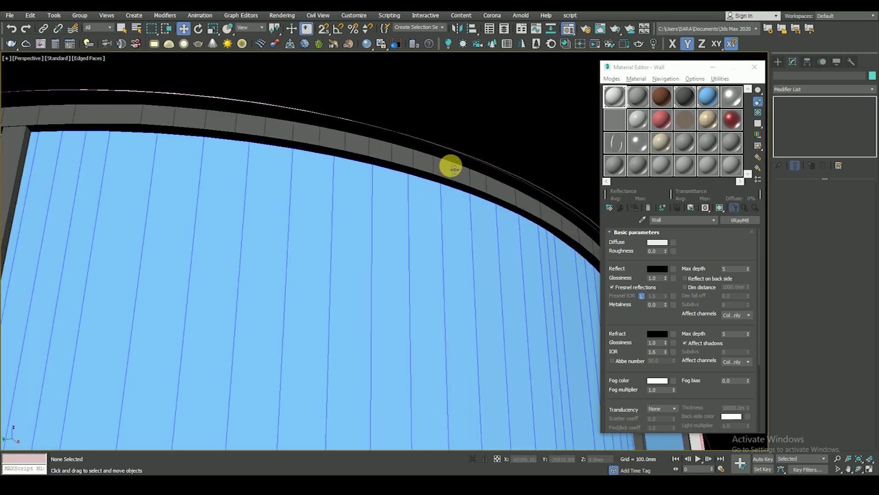
scroll(452, 168, down, 2)
scroll(257, 196, up, 3)
scroll(247, 190, up, 2)
scroll(275, 197, down, 3)
key(F4)
scroll(337, 201, down, 1)
scroll(326, 240, up, 2)
scroll(332, 262, up, 2)
Step: Orbit around the building to a low-angle view of the tower base
mouse_move(333, 262)
alt+middle_down()
mouse_move(348, 196)
mouse_move(192, 300)
alt+middle_up()
scroll(198, 288, up, 2)
scroll(274, 249, up, 3)
scroll(274, 249, down, 3)
mouse_move(310, 245)
alt+middle_down()
mouse_move(343, 235)
mouse_move(313, 284)
mouse_move(304, 329)
alt+middle_up()
scroll(338, 275, down, 3)
alt+middle_drag(337, 274, 363, 366)
scroll(366, 329, up, 3)
alt+middle_drag(365, 328, 387, 359)
scroll(379, 337, down, 3)
scroll(386, 331, up, 3)
scroll(386, 362, down, 3)
scroll(383, 251, up, 4)
Step: Inspect a curved balcony slab with edges shown, then orbit to a corner view of the tower's base
key(F4)
click(422, 244)
click(443, 339)
scroll(445, 333, down, 2)
scroll(444, 328, down, 3)
mouse_move(443, 329)
alt+middle_down()
mouse_move(402, 330)
mouse_move(345, 290)
alt+middle_up()
scroll(447, 304, up, 3)
key(F4)
scroll(326, 338, down, 2)
scroll(355, 320, down, 3)
scroll(344, 277, up, 3)
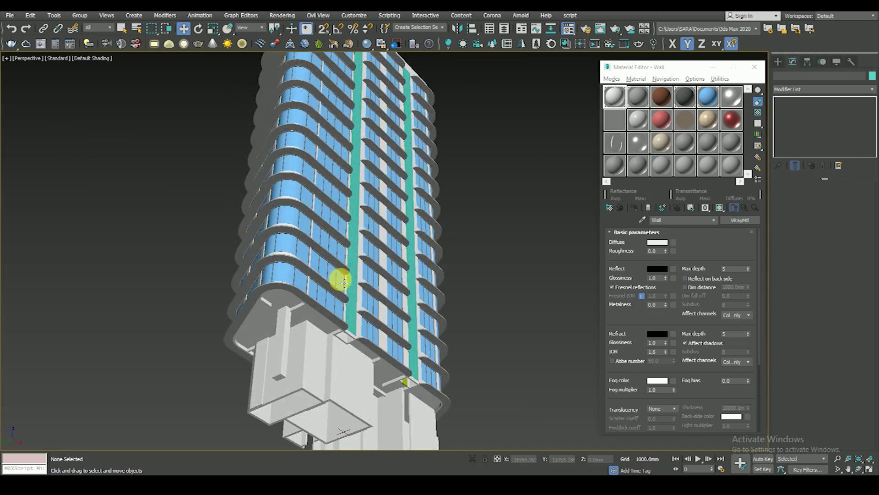
scroll(344, 277, up, 1)
scroll(343, 324, down, 4)
alt+middle_drag(369, 345, 398, 372)
scroll(398, 373, up, 5)
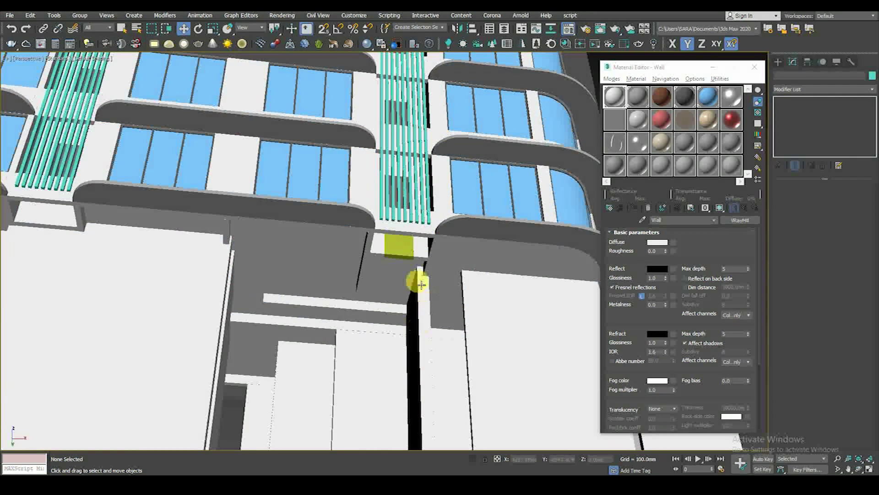
scroll(425, 300, up, 3)
Step: Drop the Wall material onto the yellow-green block and check it near the cyan fins
drag(614, 97, 397, 234)
scroll(397, 236, down, 5)
scroll(413, 301, up, 2)
scroll(418, 298, down, 2)
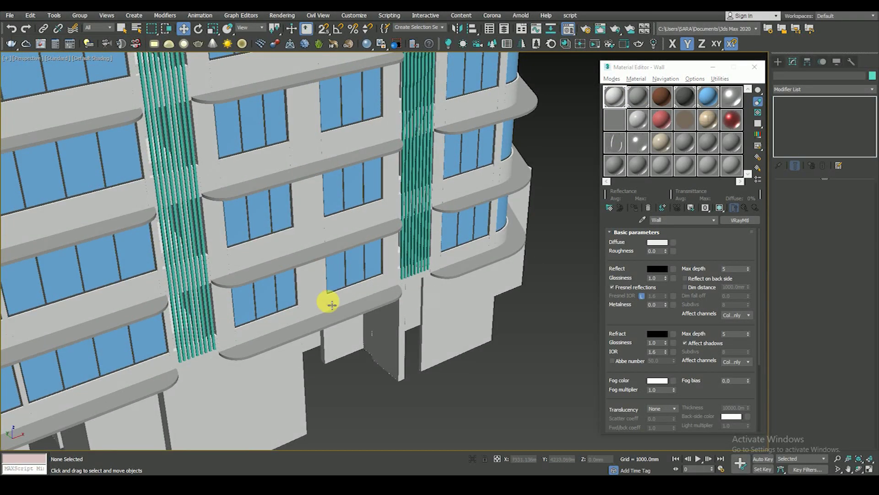
alt+middle_drag(359, 304, 426, 279)
scroll(361, 272, up, 4)
scroll(362, 272, down, 2)
scroll(354, 270, down, 4)
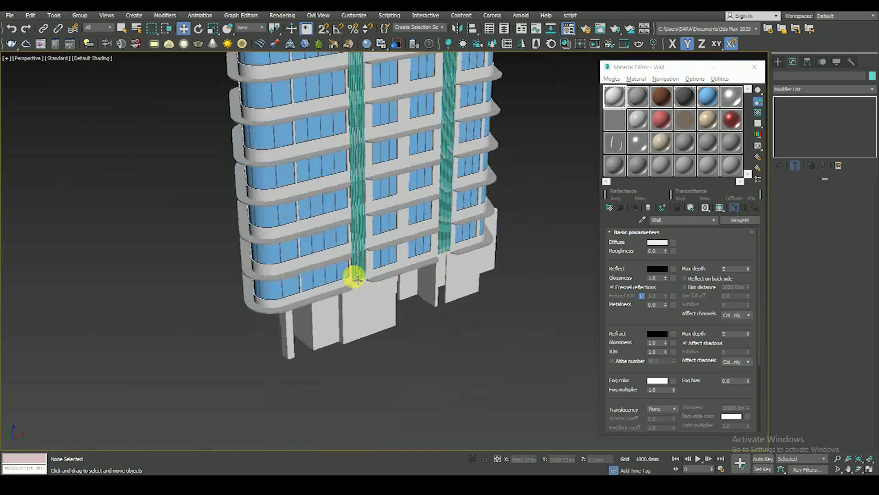
Step: Make an unused material slot a VRayMtl
click(733, 164)
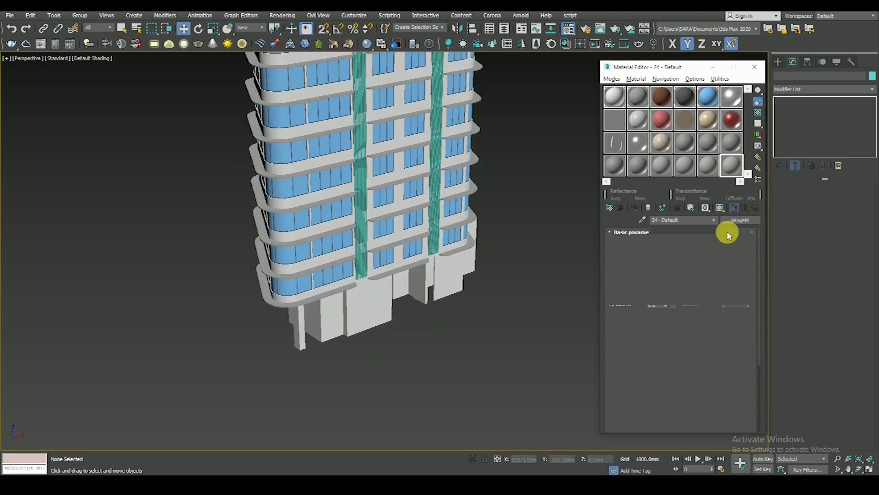
click(740, 220)
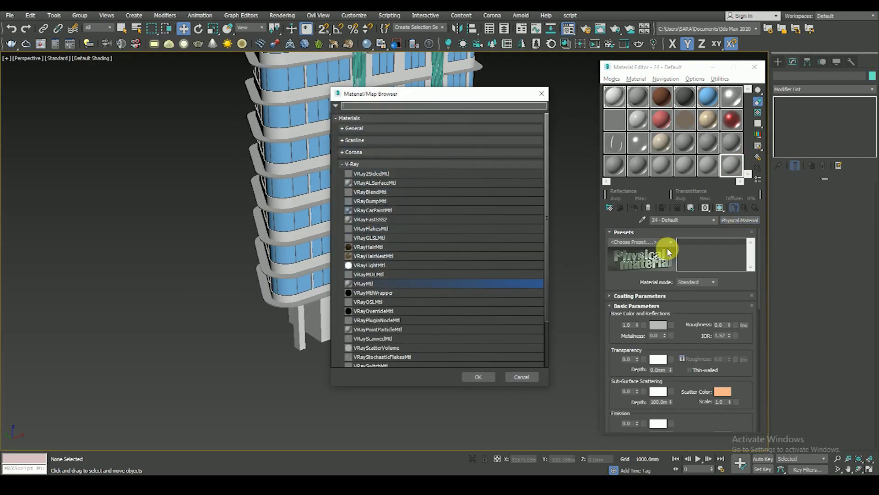
double_click(361, 284)
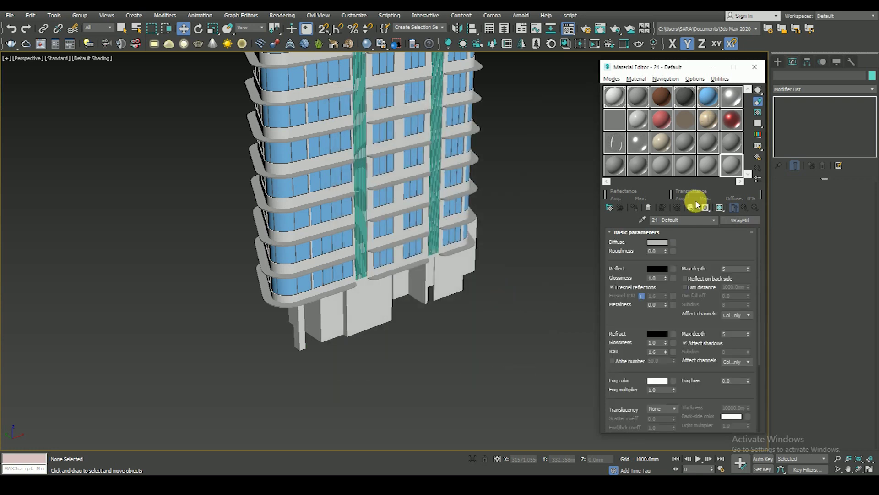
scroll(509, 295, down, 2)
scroll(476, 333, down, 3)
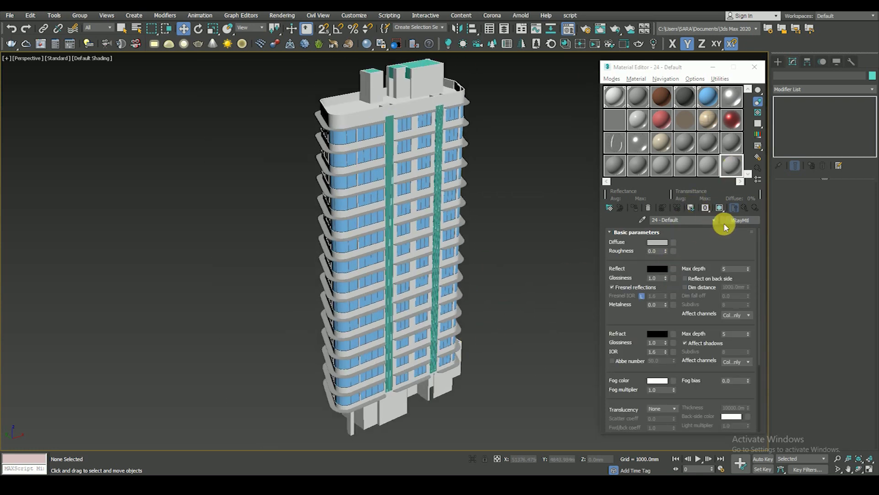
Step: Convert it to Multi/Sub-Object, keeping the VRayMtl as a sub-material, with 4 sub-materials
click(739, 220)
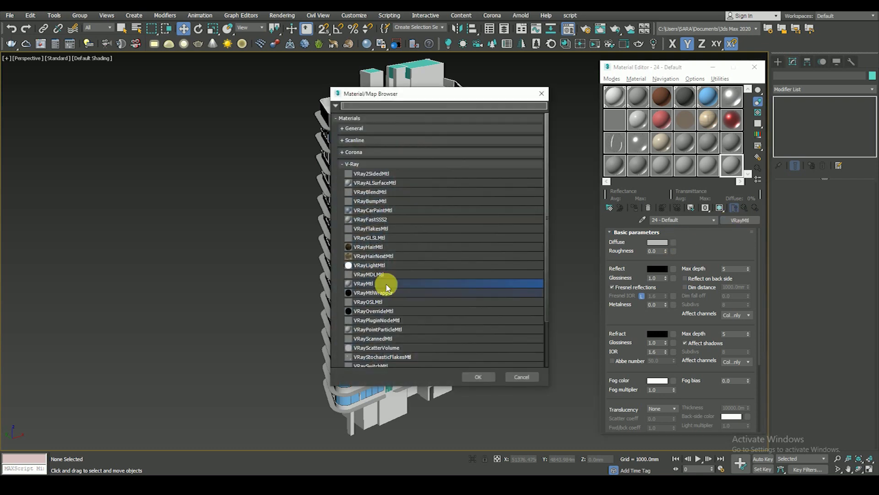
click(351, 164)
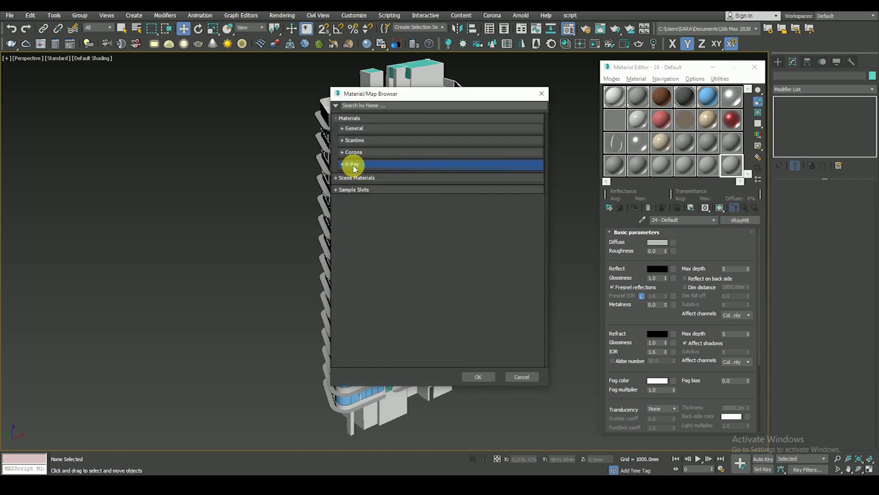
click(358, 130)
double_click(374, 184)
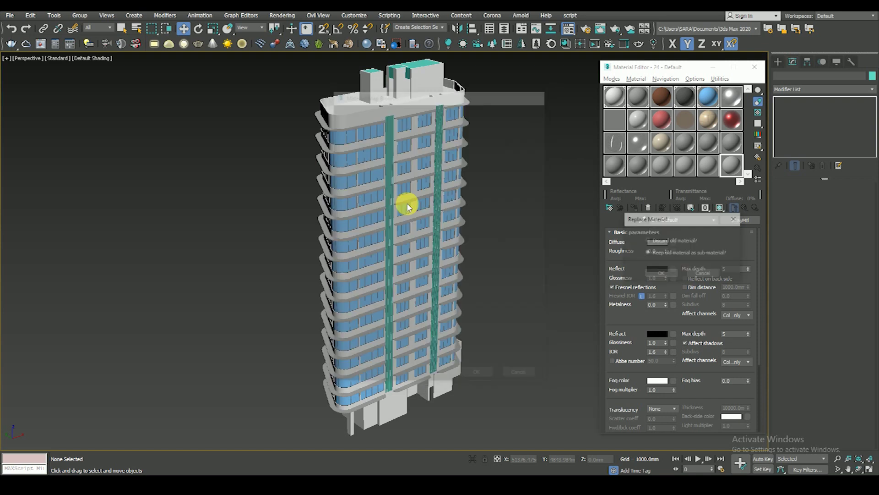
click(659, 271)
click(654, 248)
text(4)
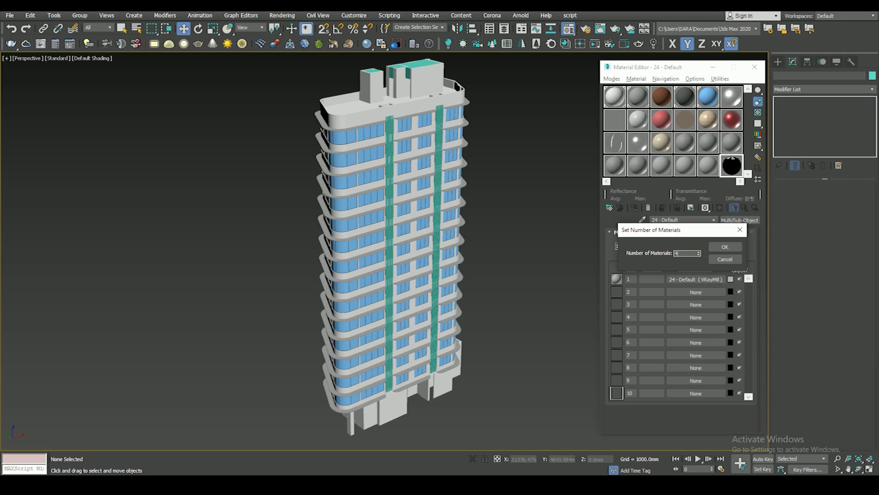
click(727, 248)
Step: Open the floor-slab group and select a single curved slab, viewing it from below
scroll(402, 293, up, 2)
scroll(402, 288, up, 2)
scroll(403, 288, up, 1)
key(F4)
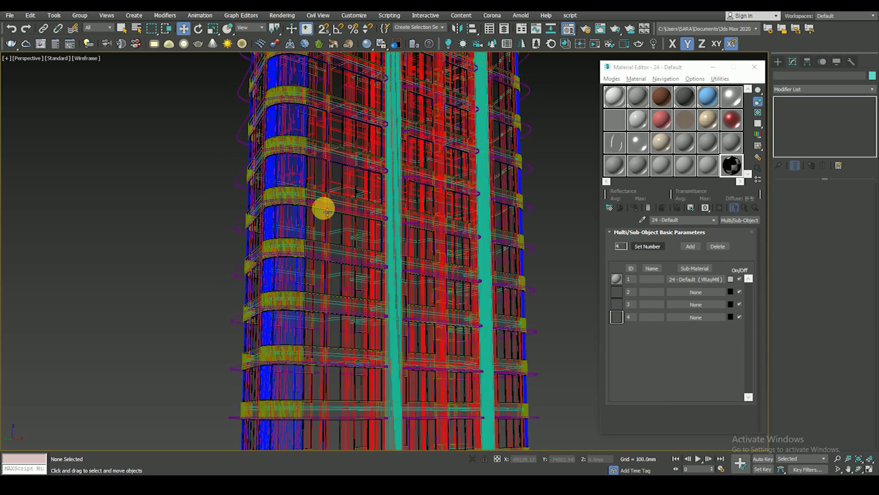
click(323, 206)
click(80, 18)
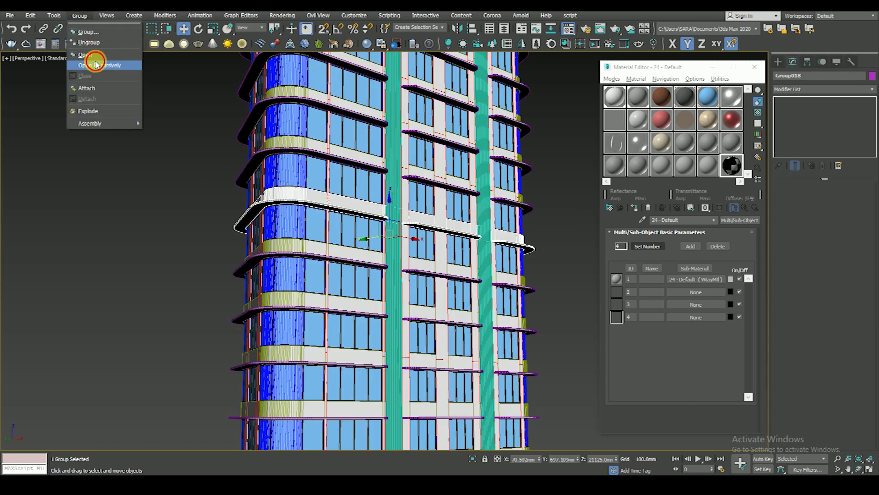
click(89, 63)
scroll(299, 200, up, 2)
click(298, 189)
scroll(298, 200, up, 2)
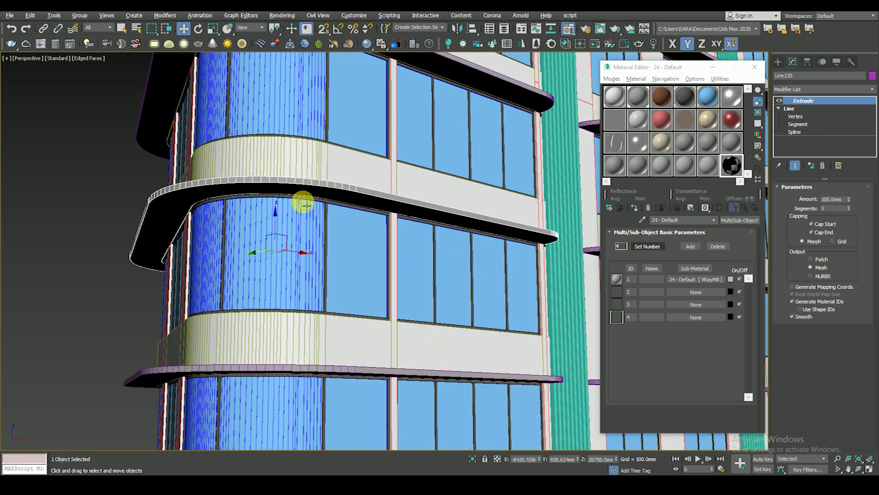
scroll(339, 226, up, 2)
scroll(336, 201, up, 2)
mouse_move(336, 201)
alt+middle_down()
mouse_move(373, 190)
mouse_move(314, 216)
mouse_move(342, 185)
mouse_move(348, 193)
alt+middle_up()
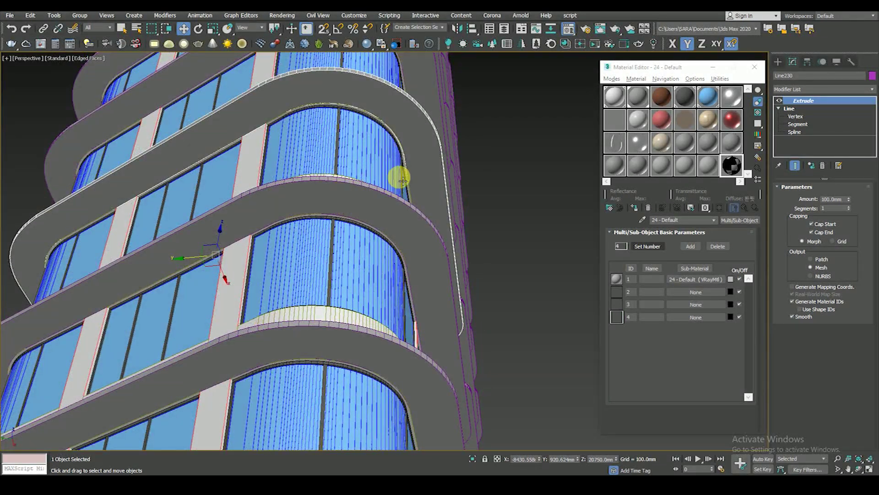
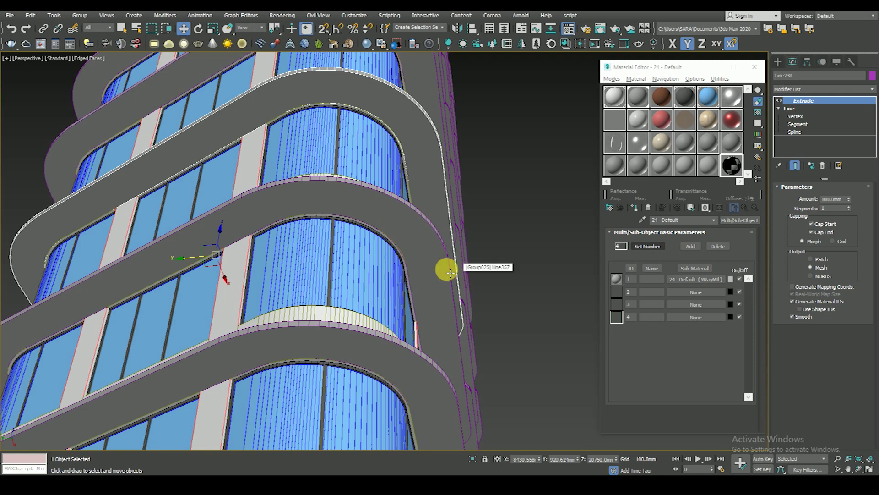
Step: Assign the 24 - Default multi-material to the balcony slab
scroll(396, 200, up, 3)
key(F4)
scroll(428, 170, down, 5)
mouse_move(424, 209)
alt+middle_down()
mouse_move(365, 222)
mouse_move(399, 204)
alt+middle_up()
scroll(476, 205, up, 5)
scroll(476, 205, down, 2)
scroll(427, 177, down, 1)
key(F4)
scroll(422, 193, down, 3)
scroll(439, 196, down, 2)
click(609, 208)
click(636, 208)
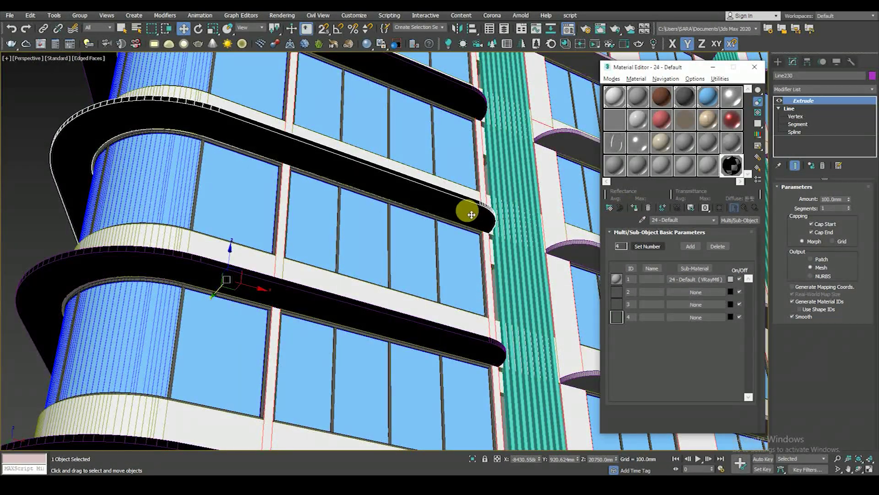
Step: Instance sub-material 1 into ID slot 2
scroll(473, 209, down, 2)
mouse_move(475, 202)
alt+middle_down()
mouse_move(475, 255)
mouse_move(500, 274)
alt+middle_up()
scroll(490, 259, up, 3)
scroll(500, 275, up, 4)
drag(681, 282, 679, 292)
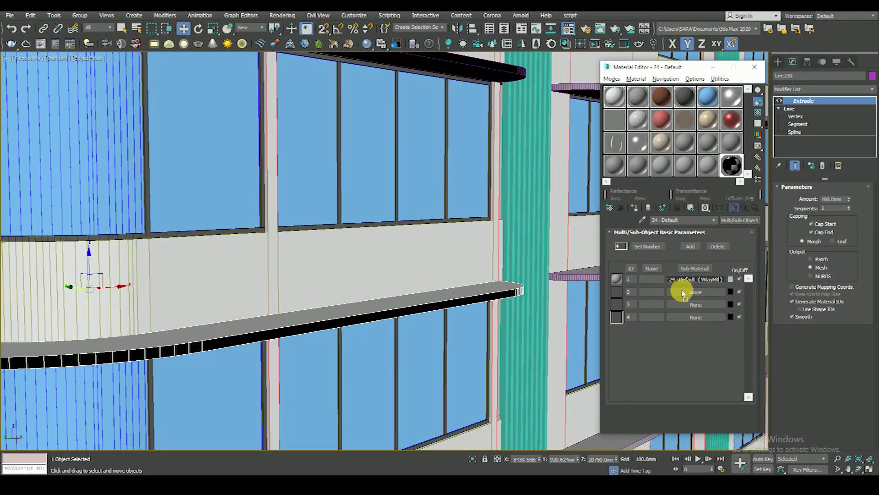
click(662, 278)
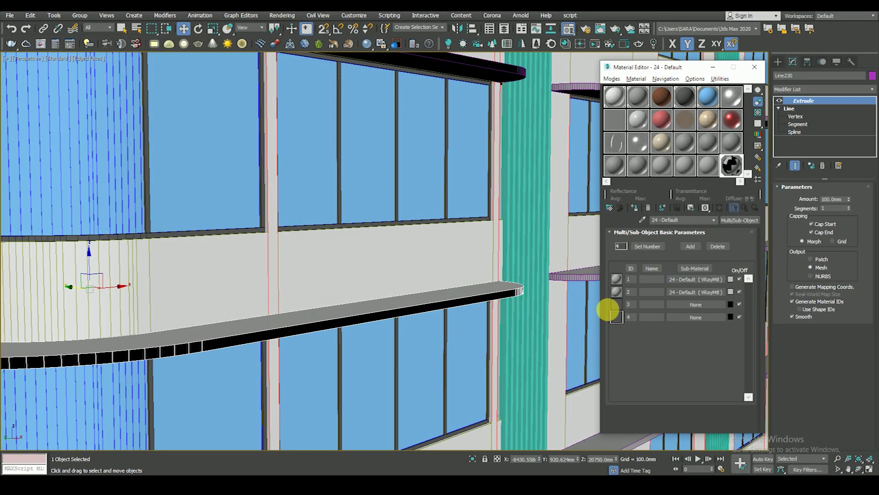
click(703, 292)
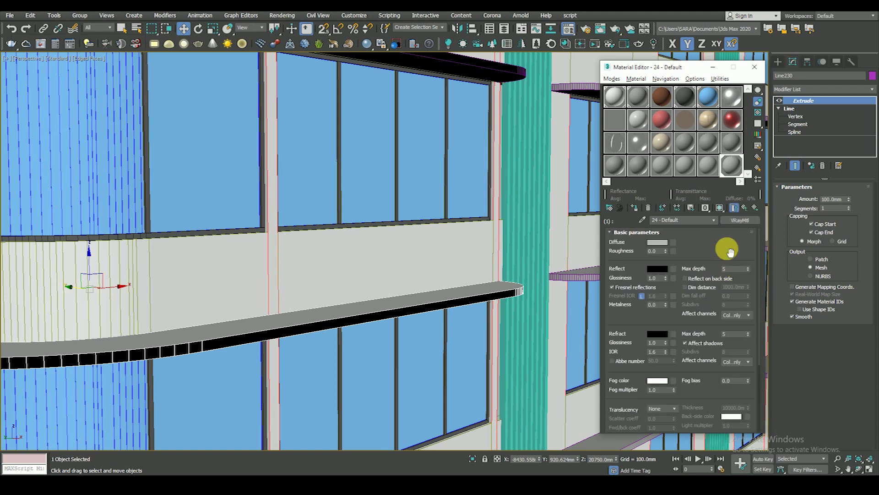
click(746, 207)
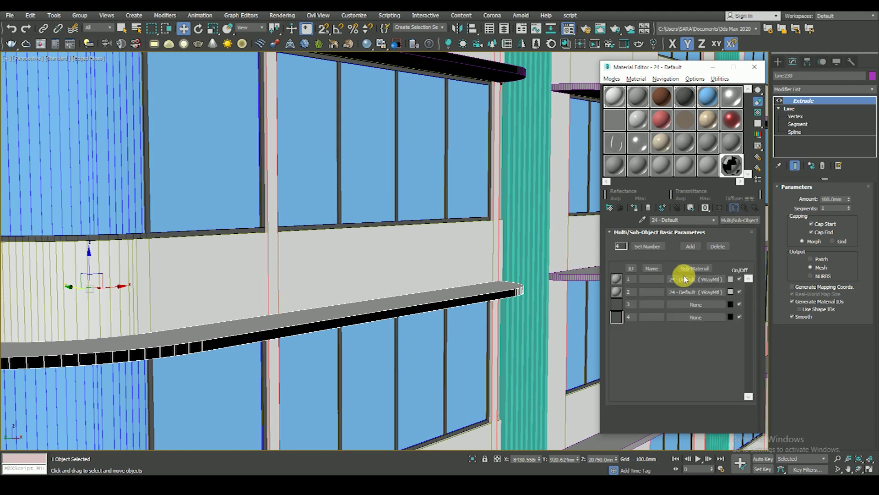
Step: Copy the sub-material into ID slots 3 and 4
drag(689, 307, 690, 306)
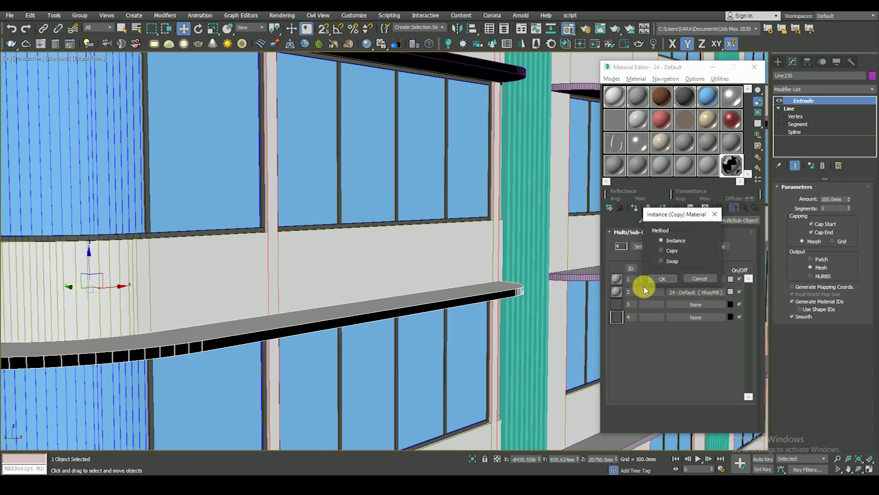
click(664, 280)
mouse_move(504, 310)
alt+middle_down()
mouse_move(487, 283)
mouse_move(424, 294)
mouse_move(447, 310)
mouse_move(473, 306)
mouse_move(477, 291)
mouse_move(476, 316)
mouse_move(489, 305)
mouse_move(481, 298)
mouse_move(481, 315)
mouse_move(492, 229)
alt+middle_up()
scroll(487, 282, up, 5)
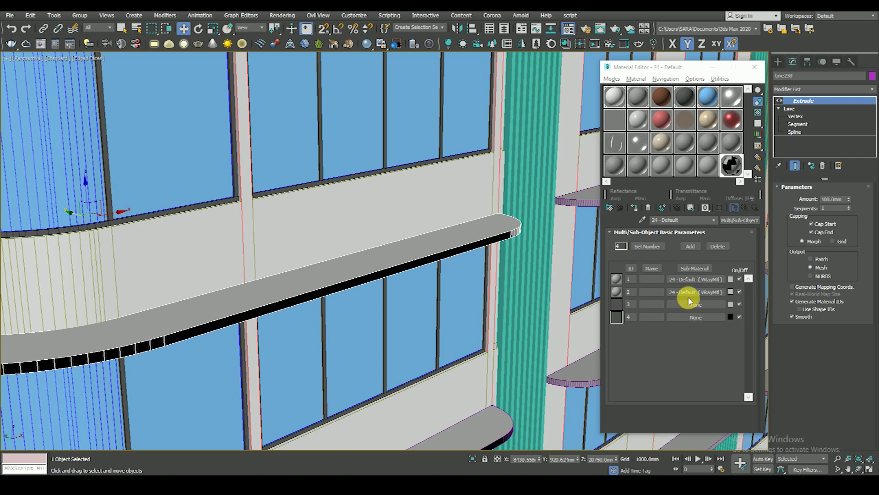
drag(692, 321, 693, 318)
Step: Confirm the slot-4 instance copy and set sub-material 4's Diffuse to red
click(662, 279)
click(687, 316)
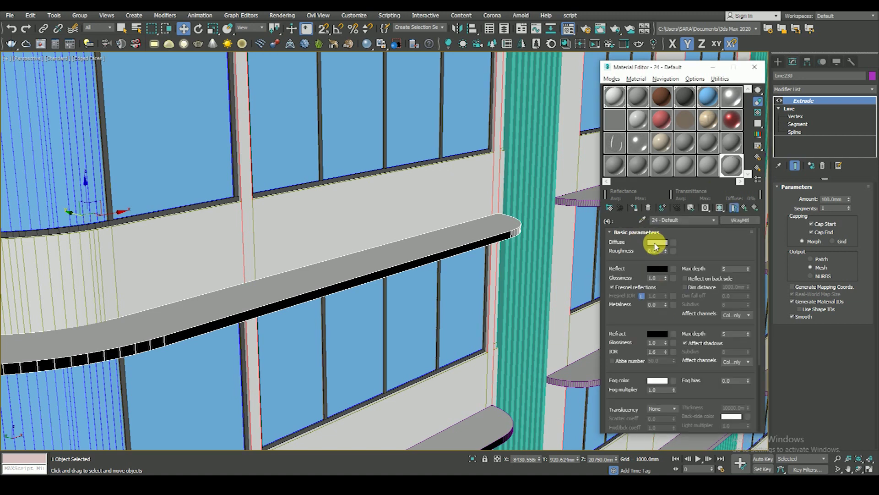
click(656, 242)
drag(328, 102, 356, 97)
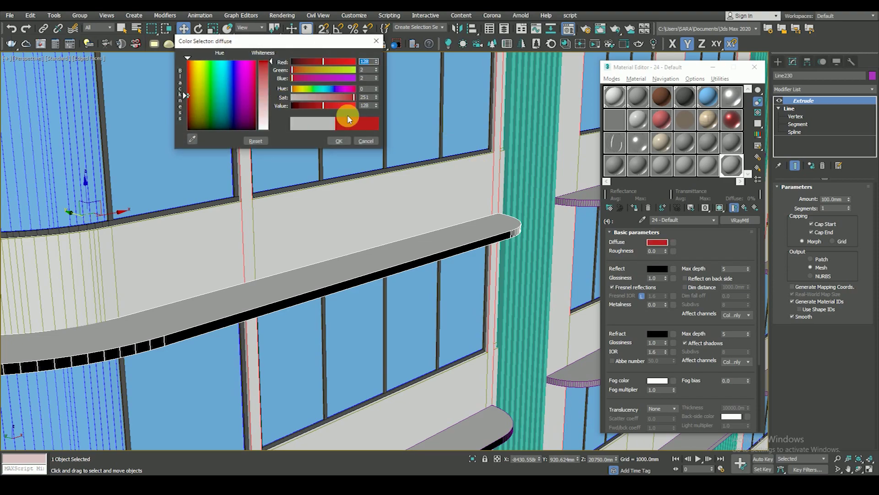
click(339, 140)
Step: Copy the red sub-material into slot 3
scroll(367, 229, down, 3)
scroll(374, 238, up, 3)
mouse_move(375, 212)
alt+middle_down()
mouse_move(382, 210)
mouse_move(384, 226)
mouse_move(379, 249)
mouse_move(389, 249)
alt+middle_up()
scroll(389, 249, up, 2)
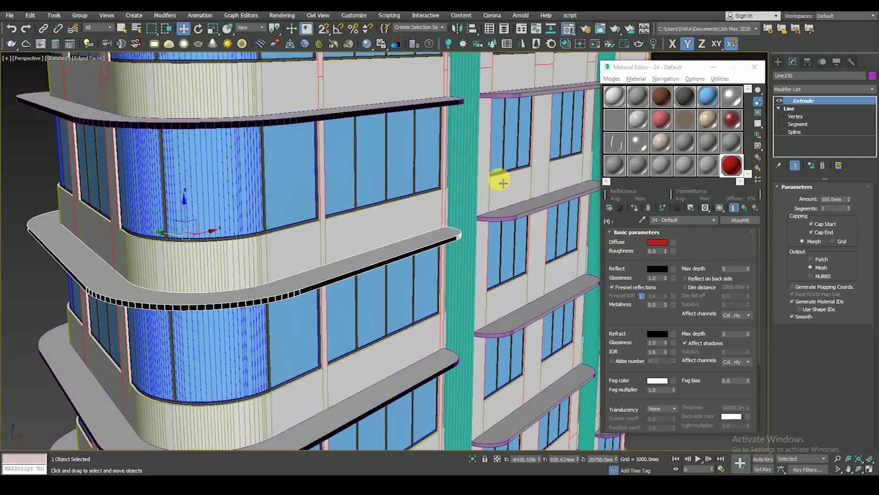
scroll(501, 255, down, 3)
alt+middle_drag(500, 255, 491, 247)
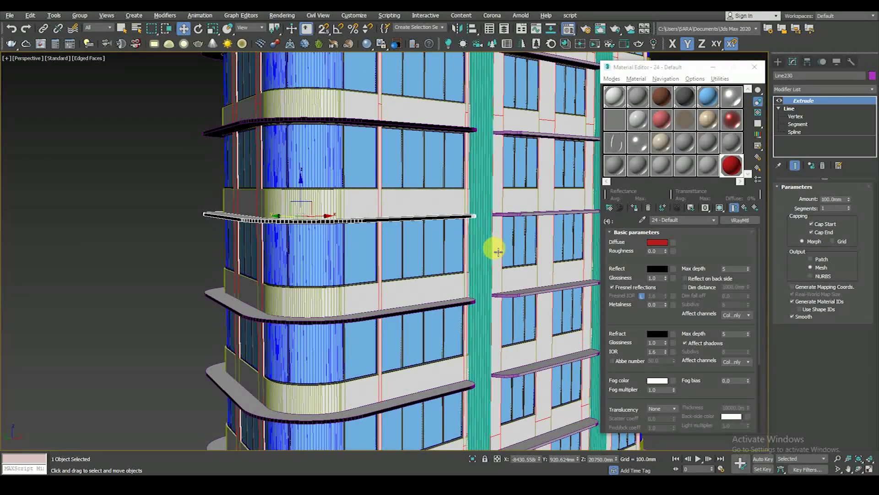
scroll(473, 223, up, 5)
click(744, 207)
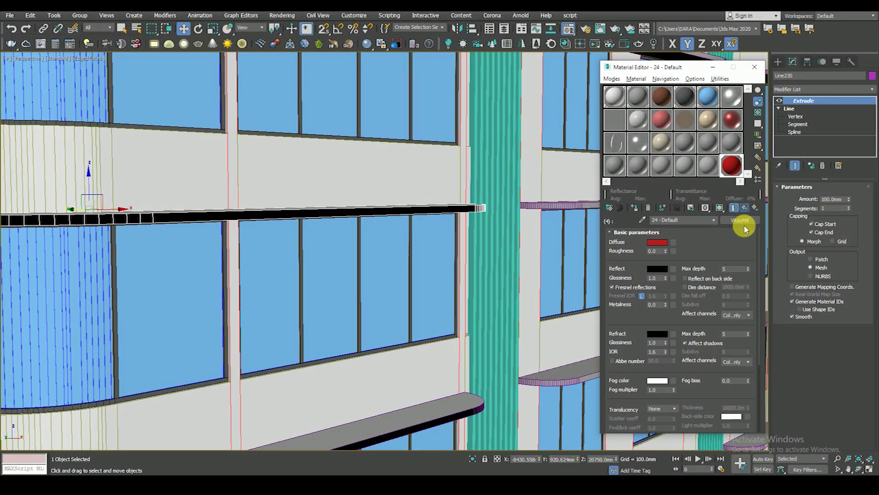
drag(689, 306, 691, 304)
click(655, 280)
Step: Make sub-materials 2 and 1 red as well
mouse_move(485, 256)
alt+middle_down()
mouse_move(491, 232)
mouse_move(477, 265)
alt+middle_up()
scroll(485, 275, up, 3)
drag(676, 309, 682, 279)
click(663, 276)
click(665, 280)
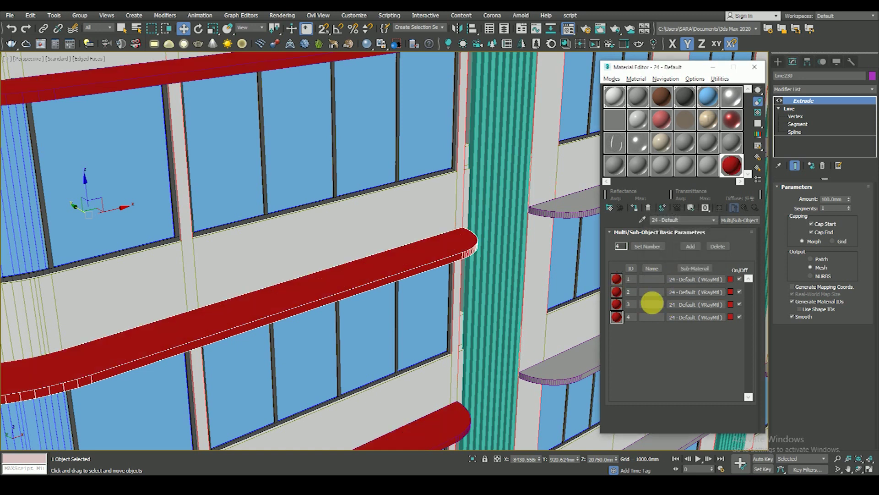
Step: Reset sub-material 4's Diffuse colour to white
click(681, 317)
click(657, 242)
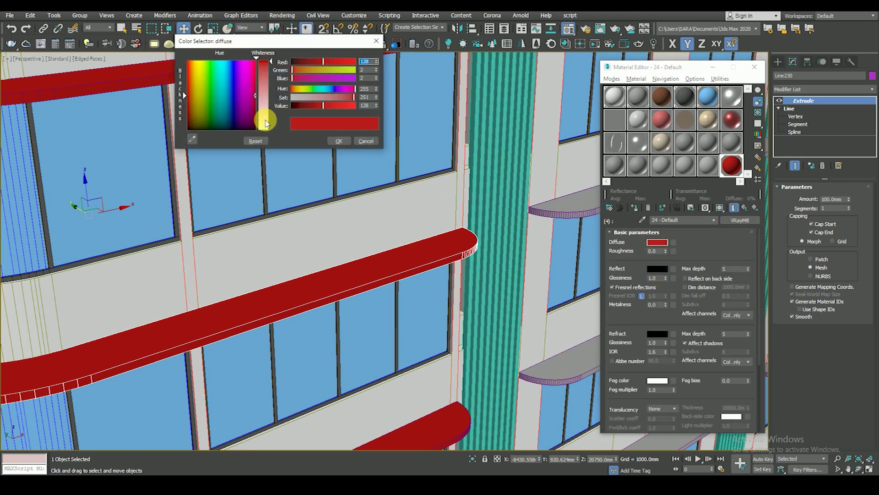
click(254, 143)
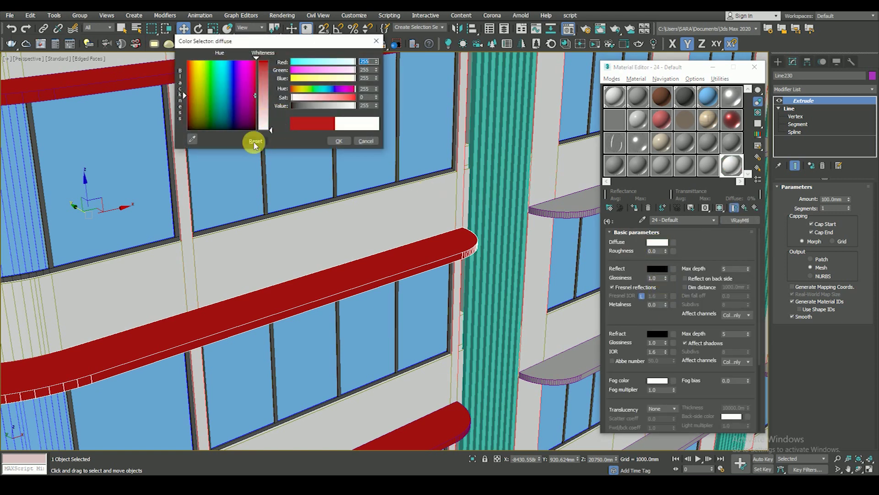
click(337, 141)
mouse_move(347, 201)
alt+middle_down()
mouse_move(362, 191)
mouse_move(392, 216)
mouse_move(455, 240)
alt+middle_up()
scroll(432, 206, up, 5)
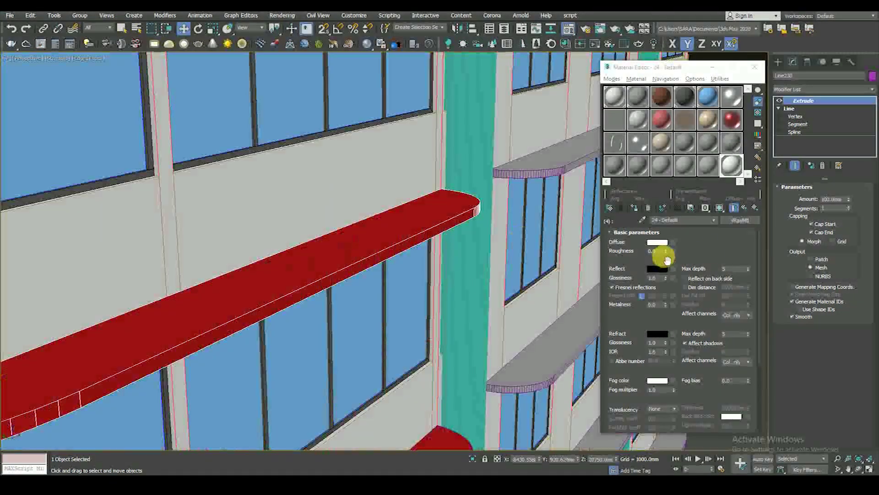
Step: Reduce the multi-material's sub-material count to 3, then to 2
click(744, 207)
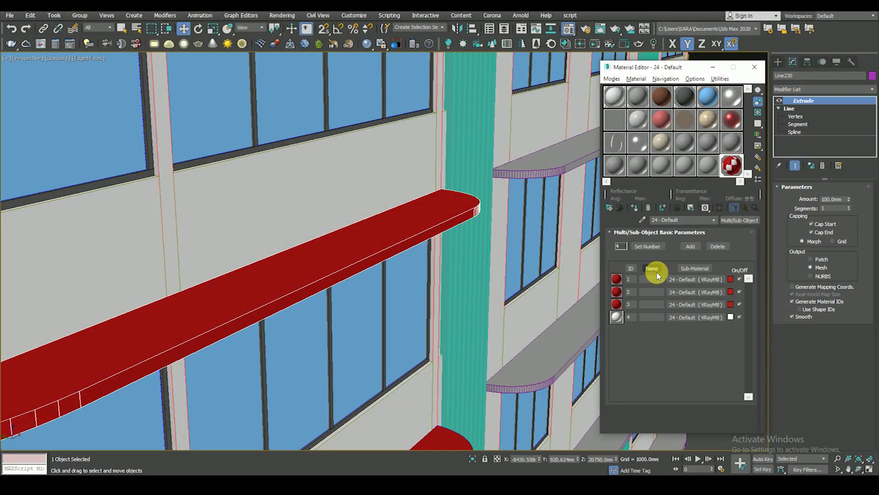
click(650, 250)
click(722, 260)
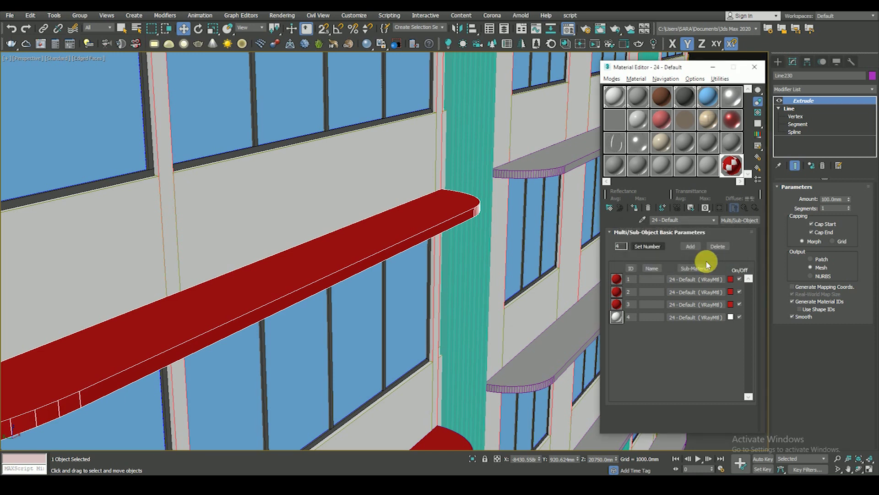
click(648, 247)
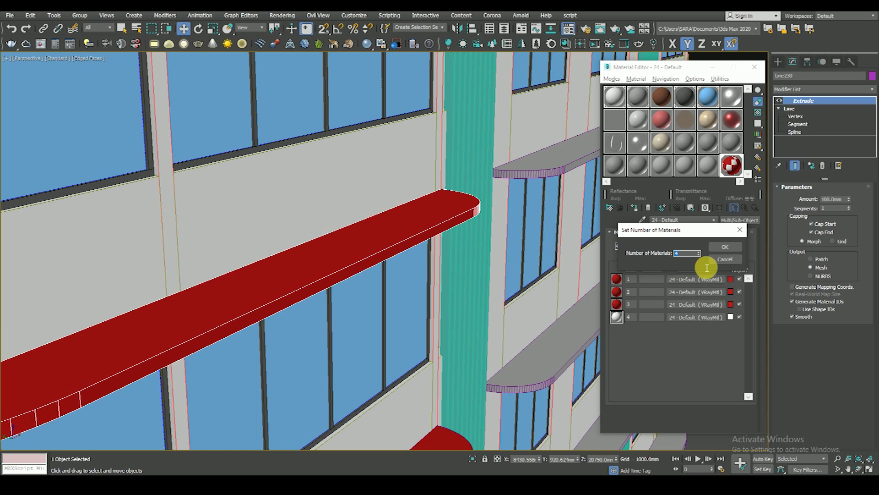
click(724, 250)
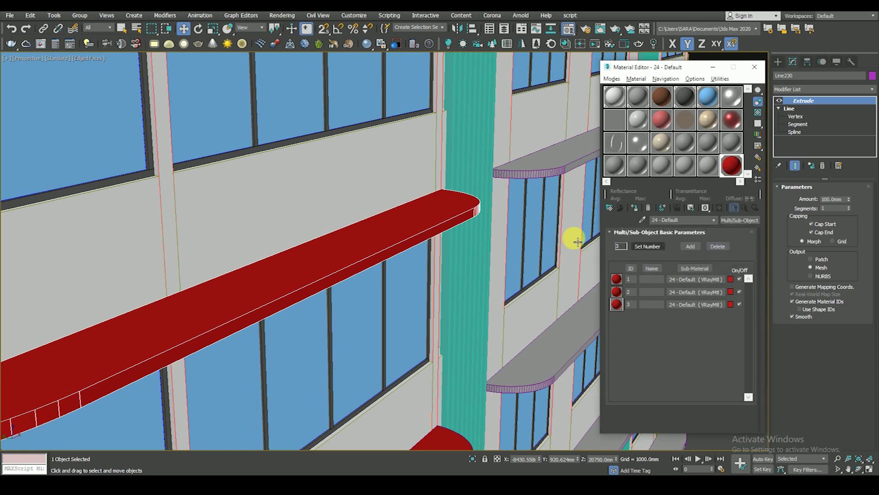
mouse_move(426, 282)
alt+middle_down()
mouse_move(422, 232)
mouse_move(418, 279)
alt+middle_up()
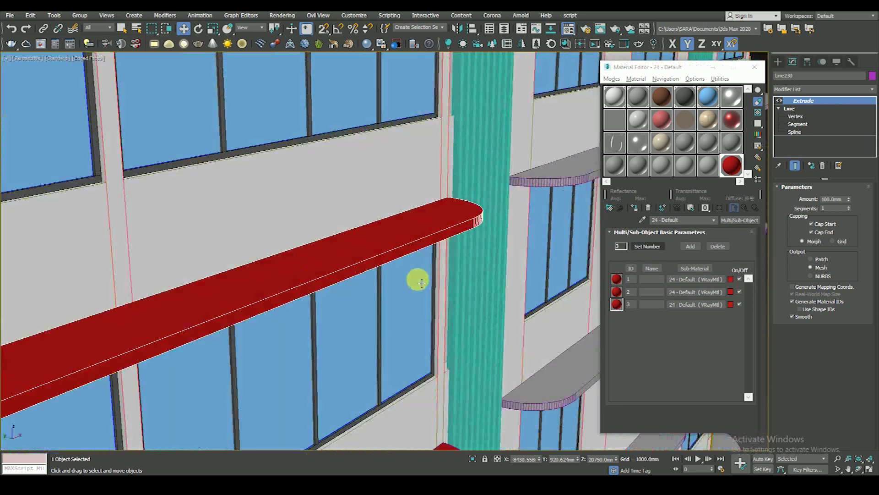
click(638, 246)
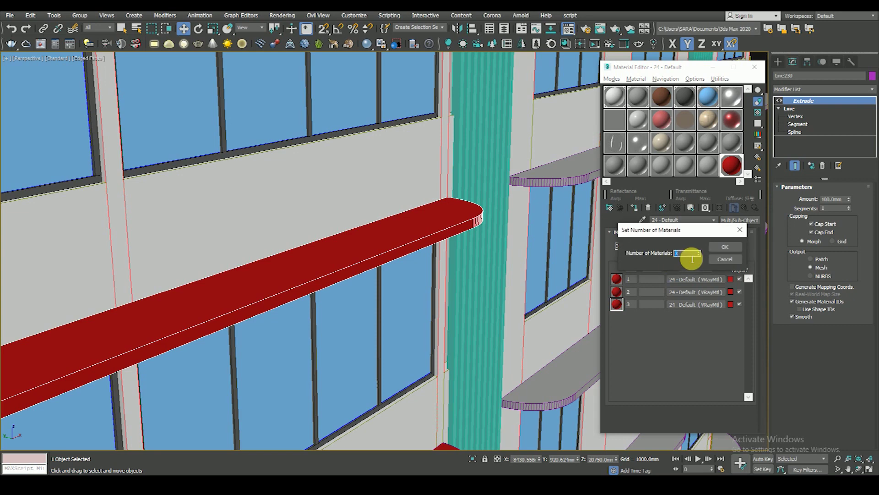
click(725, 247)
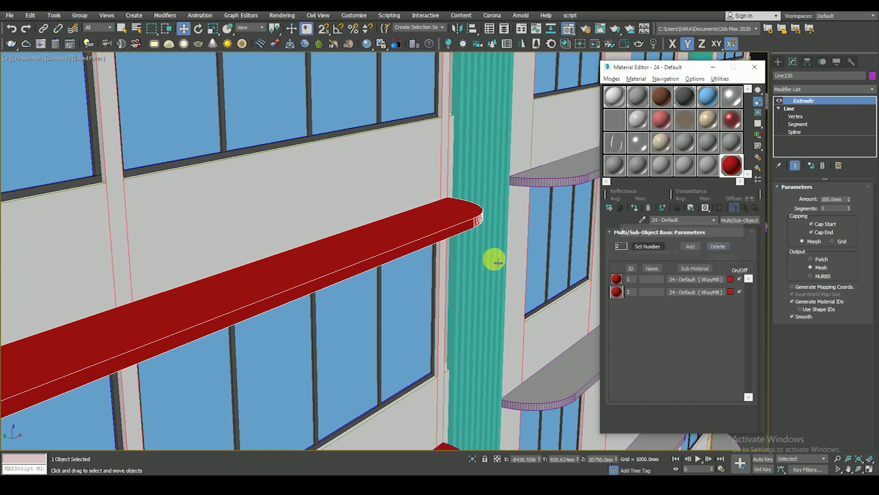
Step: Pick the Chajja VRayMtl into the active Material Editor slot
scroll(490, 266, down, 5)
mouse_move(487, 269)
alt+middle_down()
mouse_move(473, 229)
mouse_move(463, 284)
alt+middle_up()
scroll(474, 250, up, 8)
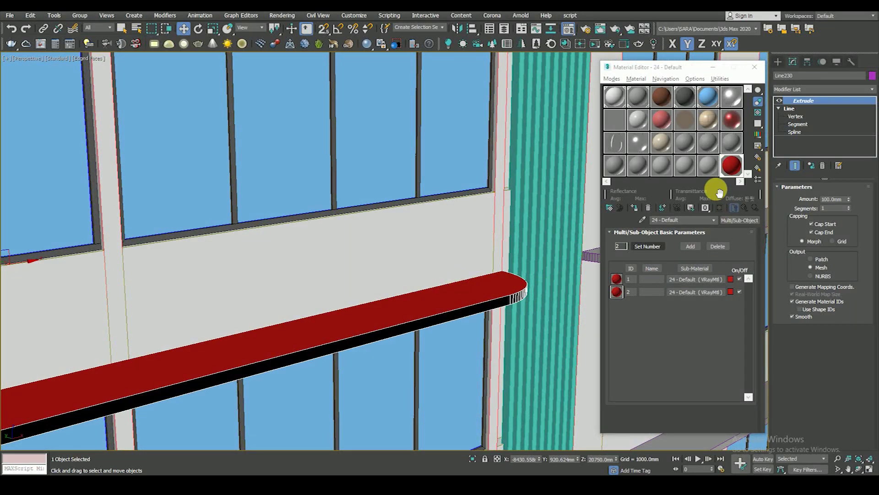
drag(648, 108, 520, 324)
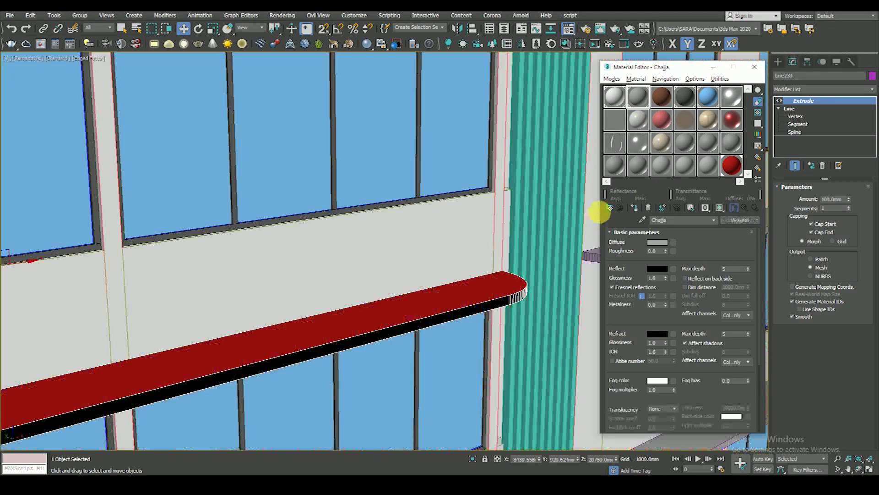
Step: Apply the Chajja material and select the bottom balcony slab, Line082
click(634, 208)
scroll(426, 261, down, 5)
alt+middle_drag(426, 261, 426, 236)
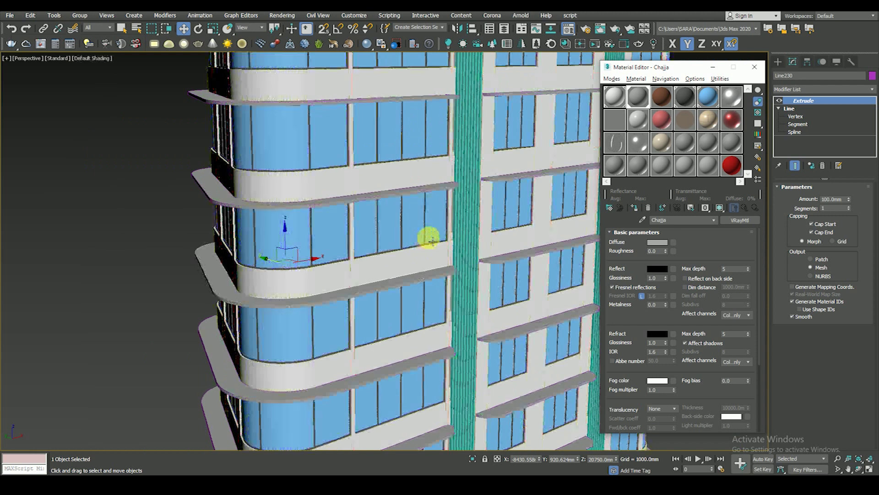
scroll(431, 239, down, 5)
mouse_move(373, 275)
alt+middle_down()
mouse_move(403, 324)
mouse_move(402, 243)
alt+middle_up()
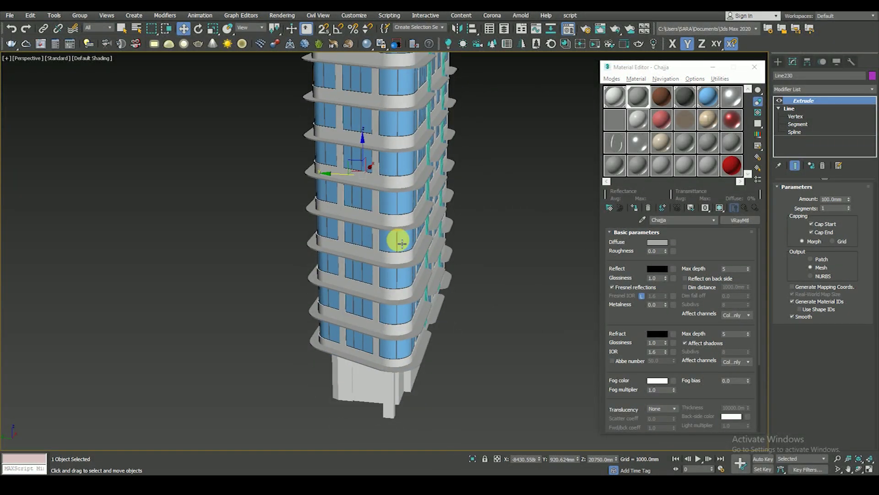
mouse_move(437, 324)
alt+middle_down()
mouse_move(422, 334)
mouse_move(416, 308)
mouse_move(408, 341)
mouse_move(402, 334)
mouse_move(463, 339)
mouse_move(389, 334)
mouse_move(372, 343)
alt+middle_up()
click(418, 334)
Step: Add a second lowest-floor balcony slab to the selection
key(F4)
scroll(418, 334, up, 3)
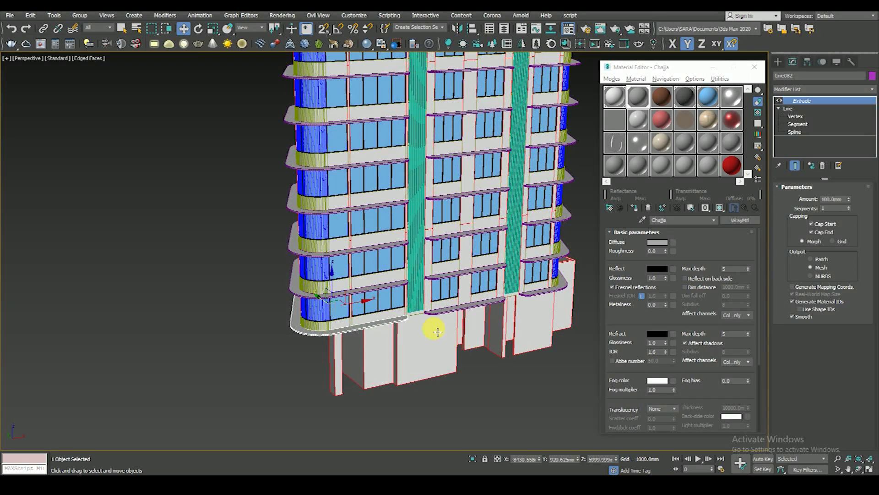
scroll(437, 331, up, 5)
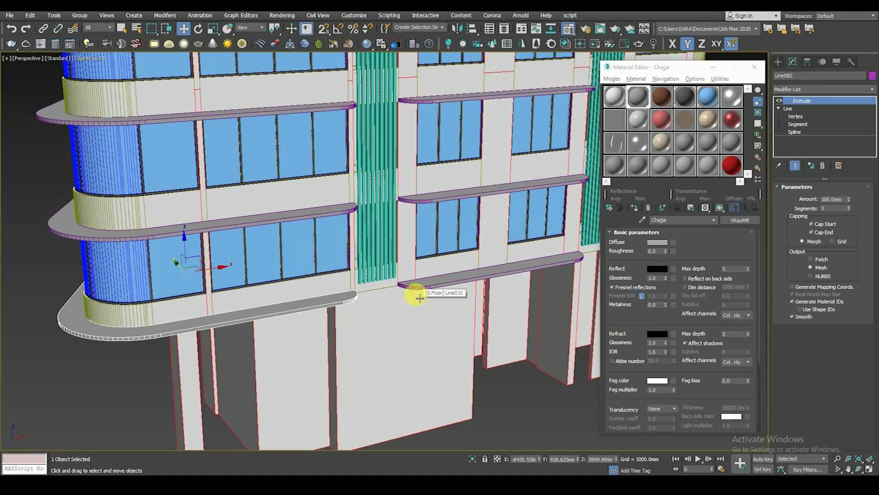
mouse_move(329, 334)
alt+middle_down()
mouse_move(361, 304)
mouse_move(353, 235)
mouse_move(422, 251)
mouse_move(406, 260)
mouse_move(377, 196)
mouse_move(394, 241)
mouse_move(394, 278)
alt+middle_up()
scroll(377, 197, up, 3)
scroll(481, 302, down, 3)
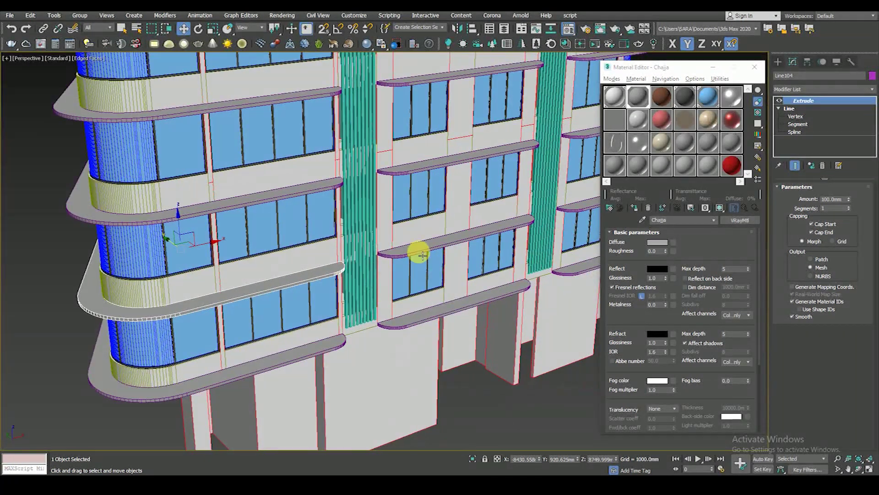
ctrl+click(419, 249)
Step: Add the remaining lowest-floor slabs and isolate all five selected slabs
scroll(473, 250, down, 3)
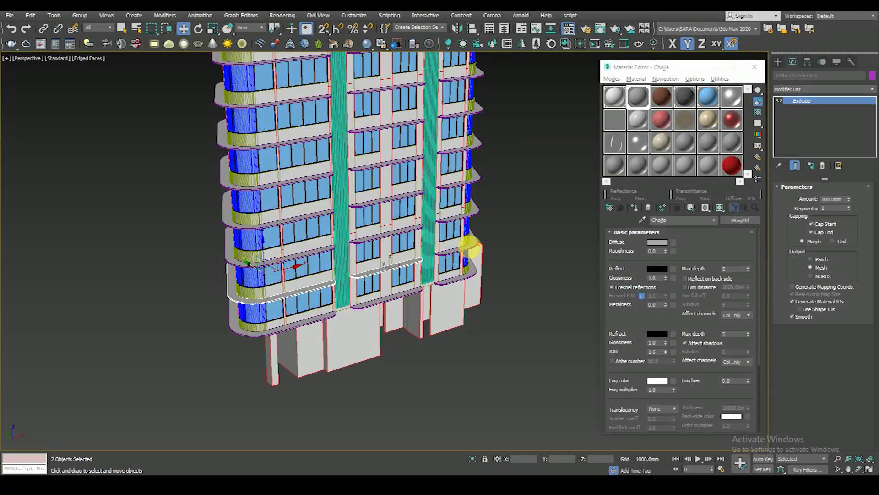
mouse_move(477, 256)
alt+middle_down()
mouse_move(422, 251)
mouse_move(539, 252)
mouse_move(524, 273)
alt+middle_up()
scroll(351, 283, up, 2)
ctrl+click(261, 270)
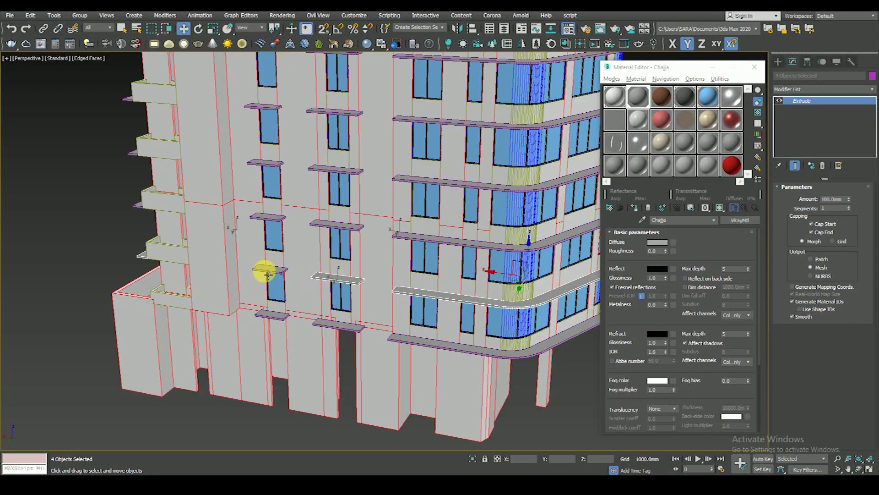
scroll(334, 296, up, 2)
mouse_move(334, 296)
alt+middle_down()
mouse_move(256, 290)
mouse_move(328, 290)
mouse_move(320, 314)
mouse_move(357, 310)
alt+middle_up()
key(alt+q)
Step: In Top wireframe view with grid hidden, select all five slab outlines
click(400, 304)
key(t)
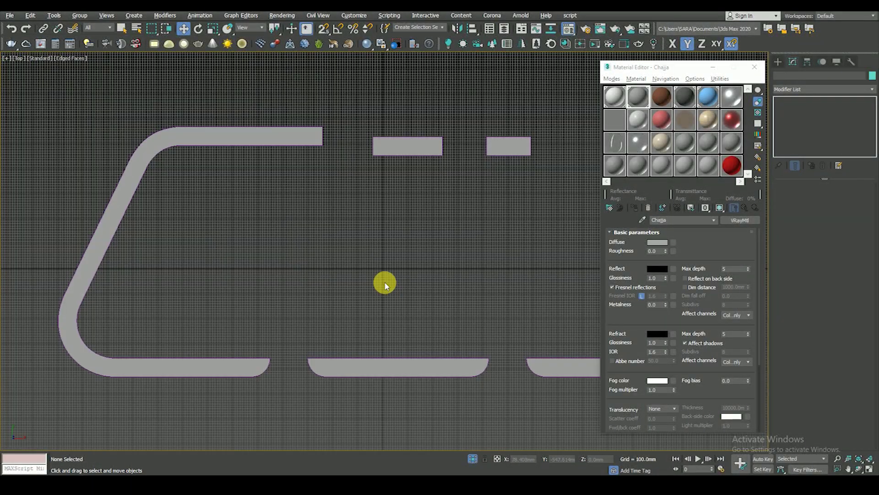
key(F3)
key(z)
key(m)
scroll(475, 258, up, 2)
scroll(475, 258, down, 5)
scroll(418, 255, up, 2)
scroll(391, 236, down, 4)
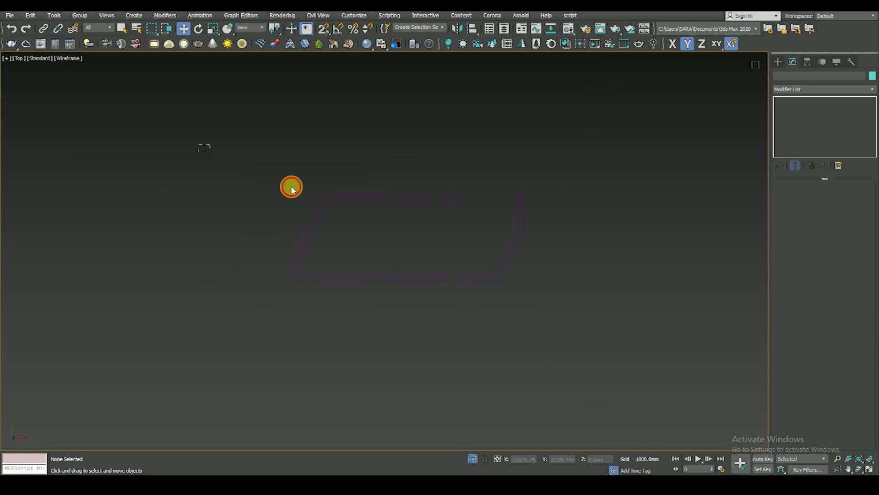
drag(290, 186, 495, 292)
Step: In Front view, Shift-drag a plain copy of the slabs below them
key(f)
scroll(394, 250, up, 2)
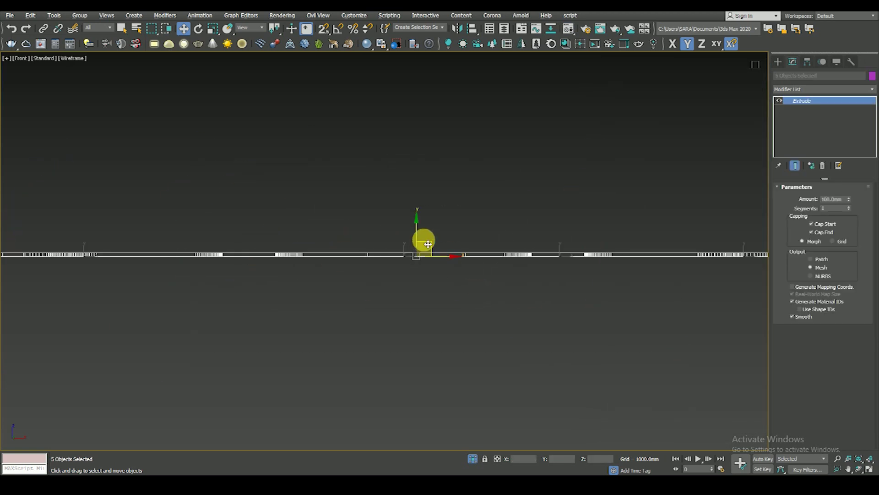
shift+drag(421, 231, 417, 275)
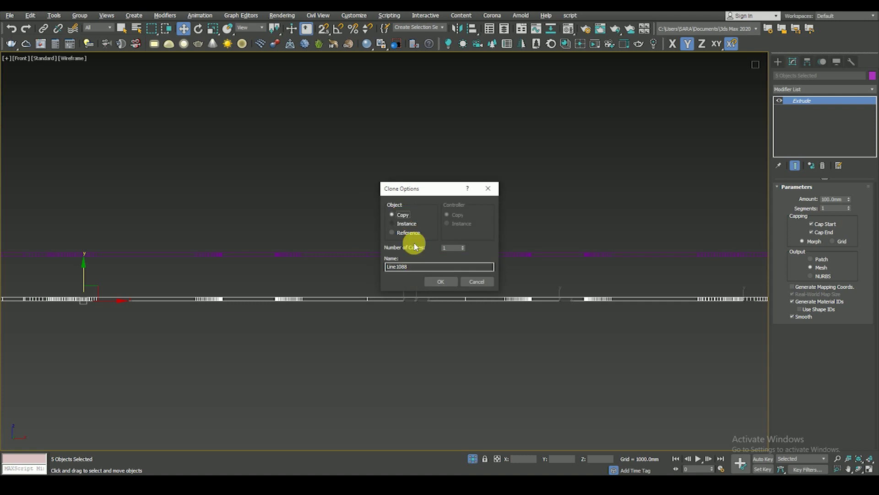
click(449, 282)
Step: Give the copied slabs a custom dark red object colour
click(872, 75)
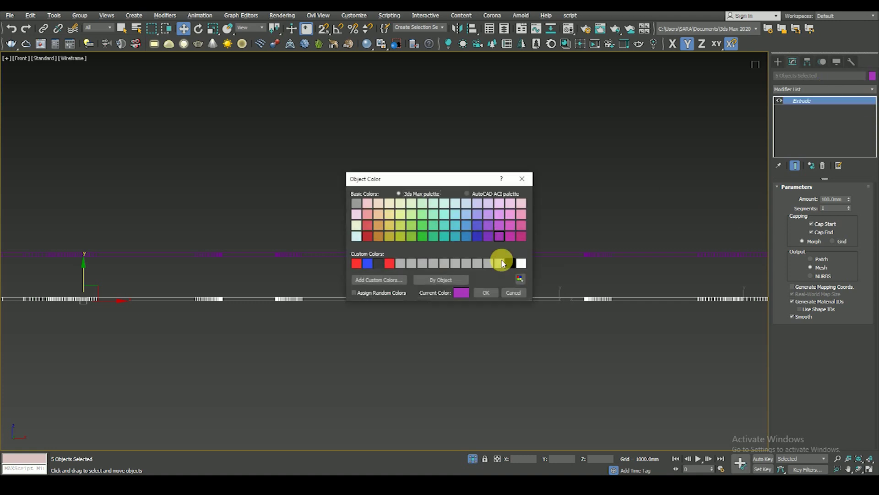
double_click(401, 265)
click(424, 120)
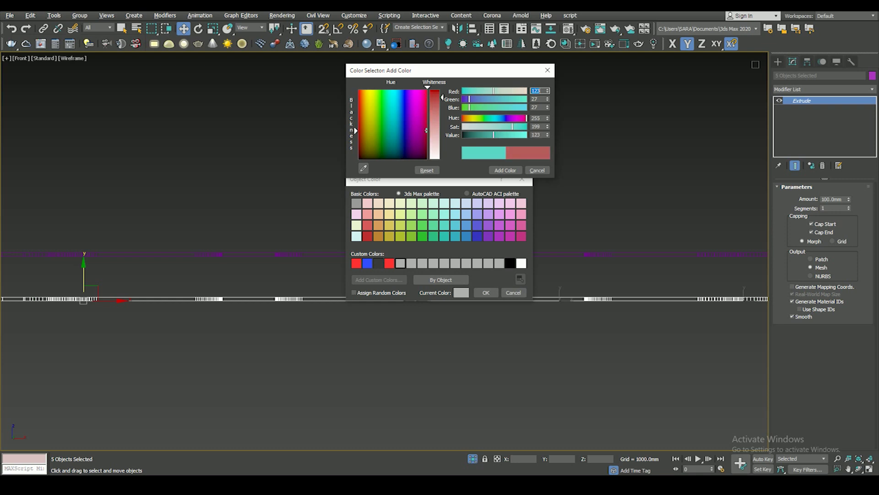
click(426, 131)
click(505, 170)
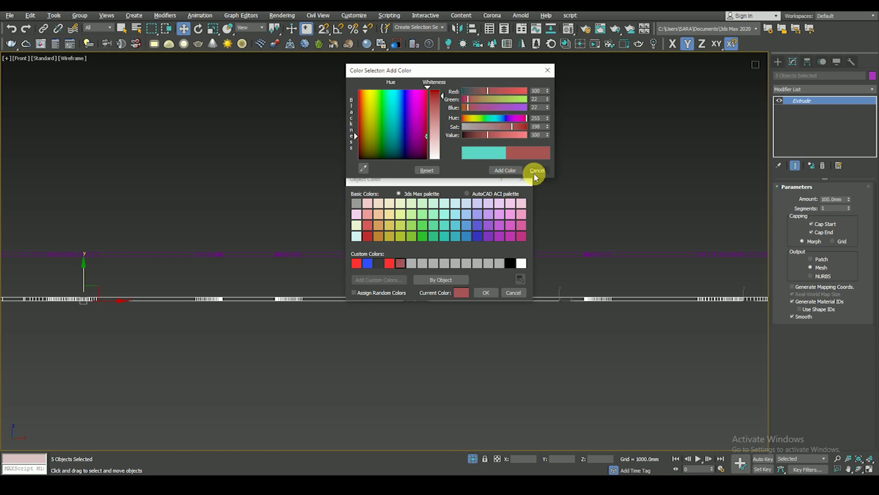
click(537, 170)
click(486, 292)
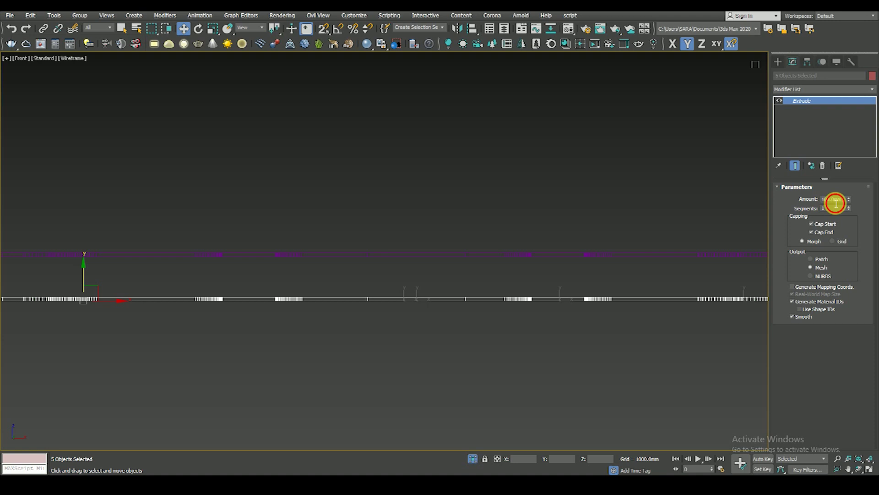
Step: Set the copies' extrusion to 10mm, raise them and lock the selection
text(0)
key(Return)
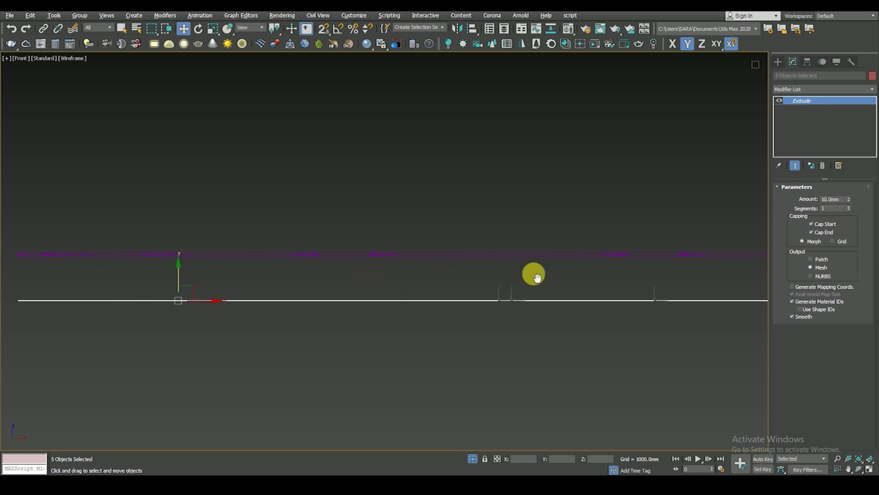
mouse_move(431, 271)
mouse_down()
mouse_move(443, 241)
mouse_move(273, 149)
mouse_up()
key(space)
Step: Change the copied strips' extrude amount to -2.0mm
scroll(304, 153, up, 5)
key(s)
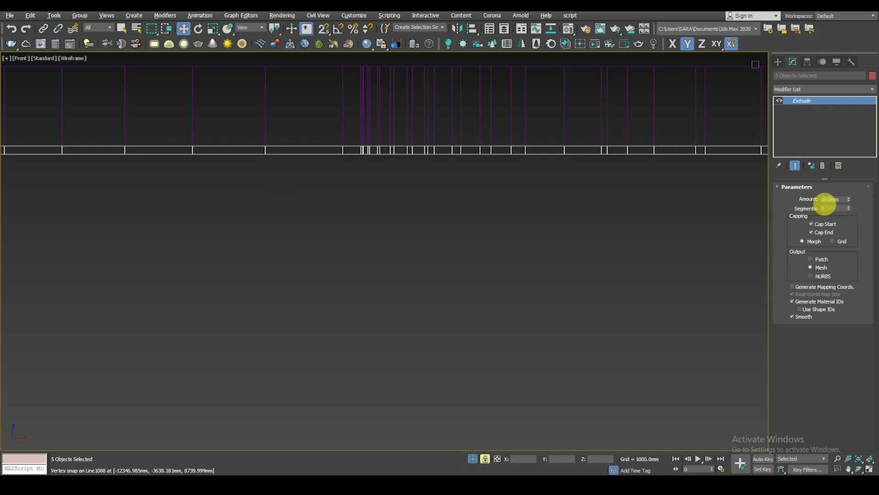
text(5)
key(Return)
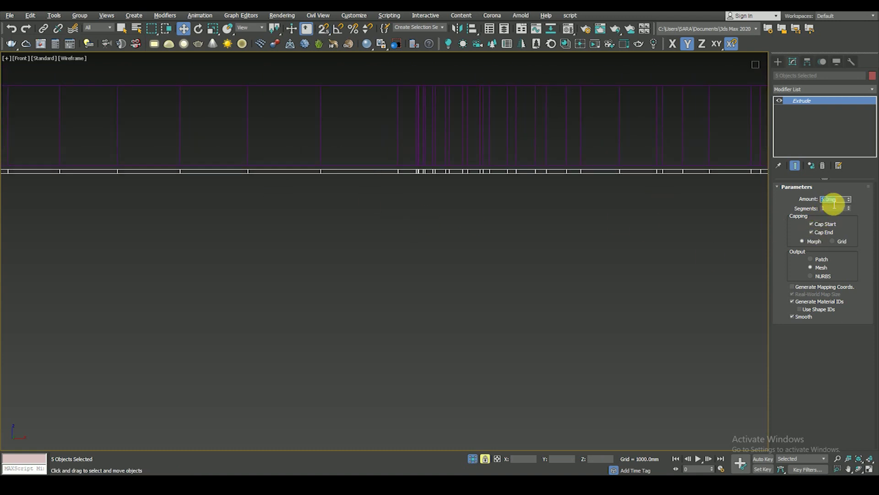
text(2)
key(Return)
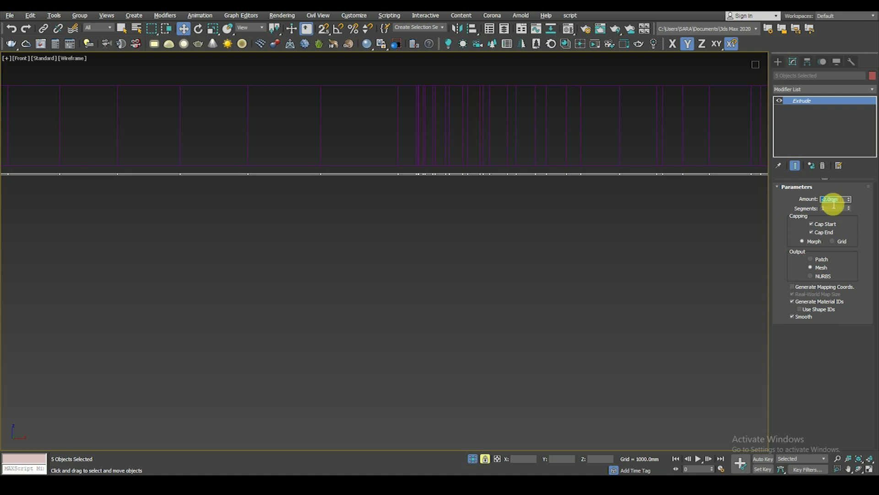
Step: With vertex snap on, move the strips up onto the slab
scroll(511, 255, down, 2)
key(s)
scroll(177, 226, up, 3)
drag(165, 221, 216, 189)
Step: Group the five strips under the name Wood
click(81, 16)
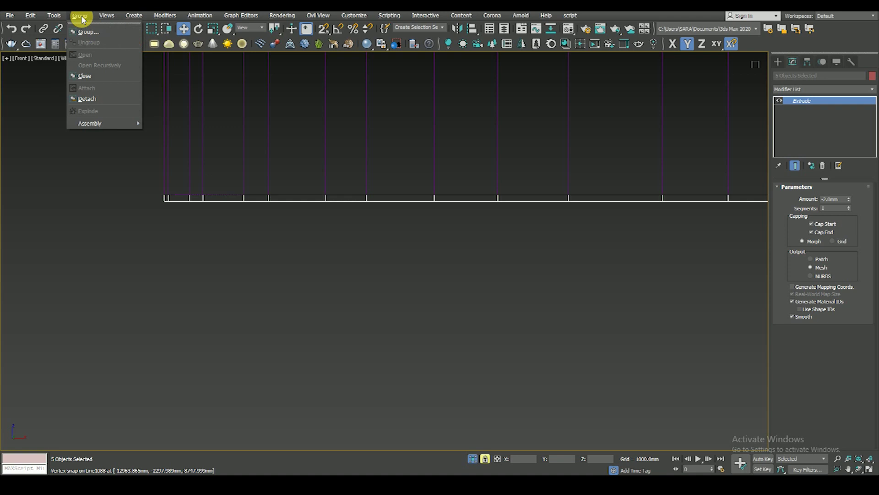
click(104, 98)
scroll(108, 80, down, 2)
click(78, 17)
click(96, 28)
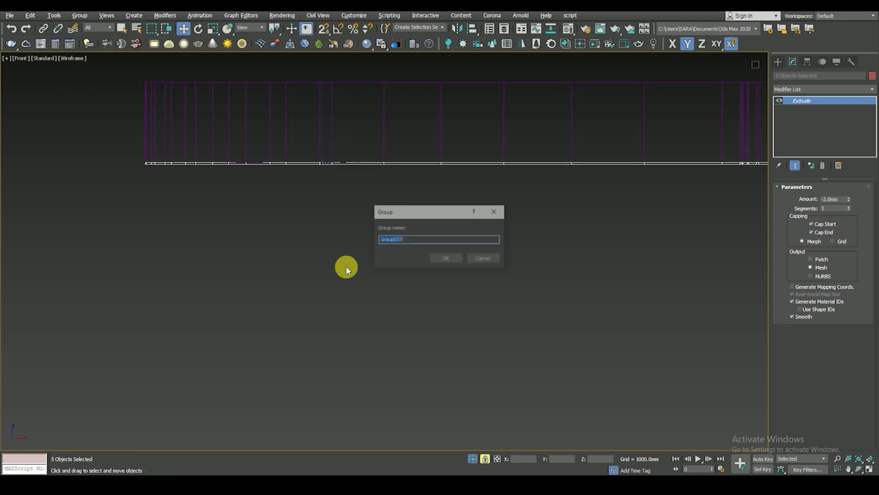
text(Wood)
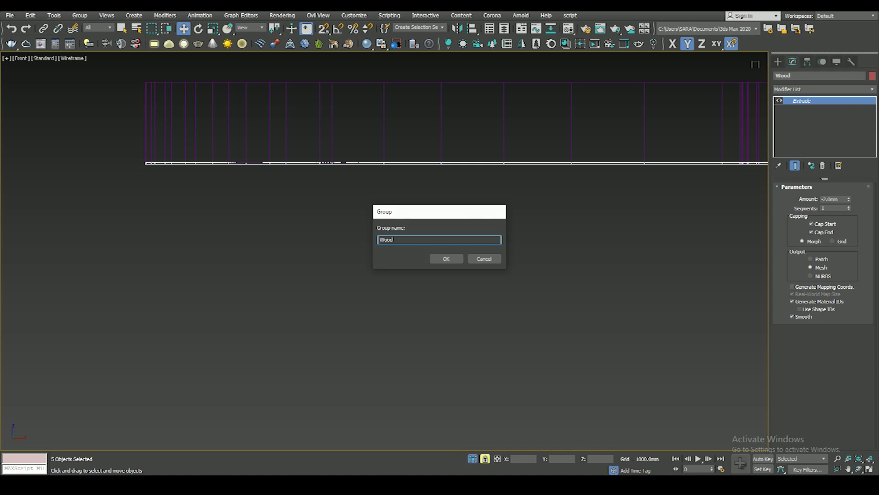
key(Return)
mouse_move(349, 255)
alt+middle_down()
mouse_move(379, 308)
mouse_move(430, 338)
mouse_move(465, 102)
alt+middle_up()
Step: In the Front view, set the Wood strips' Extrude Amount to -1.0mm
scroll(442, 309, up, 3)
scroll(465, 132, up, 3)
key(F4)
scroll(408, 190, down, 2)
scroll(414, 203, down, 2)
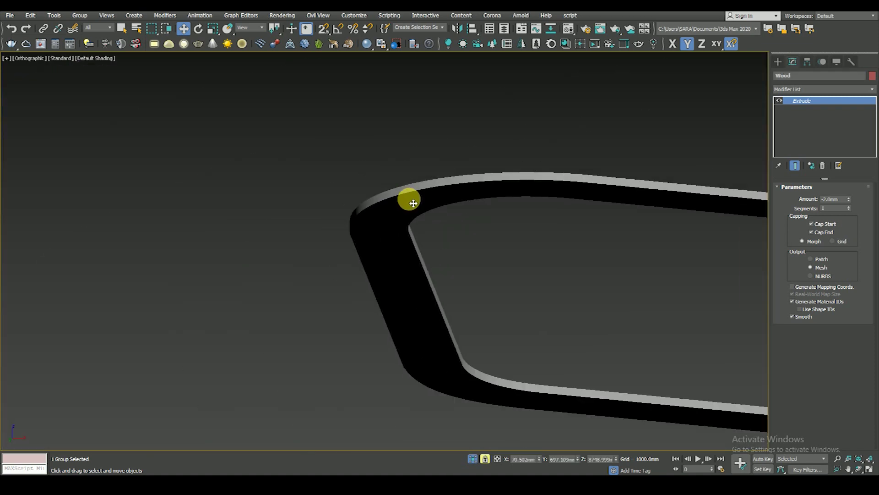
key(f)
scroll(403, 200, down, 3)
scroll(363, 249, up, 2)
scroll(369, 230, up, 2)
scroll(404, 219, up, 2)
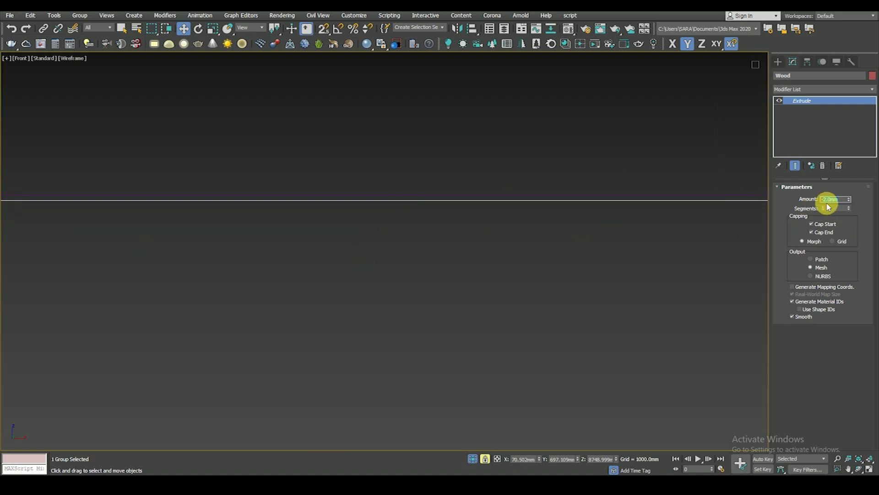
text(-1)
key(Return)
Step: Inspect the thinned wood strips in the Front, Top and an orbited 3D view
mouse_move(505, 198)
middle_down()
mouse_move(565, 240)
mouse_move(622, 233)
mouse_move(465, 243)
mouse_move(691, 196)
middle_up()
scroll(727, 182, up, 2)
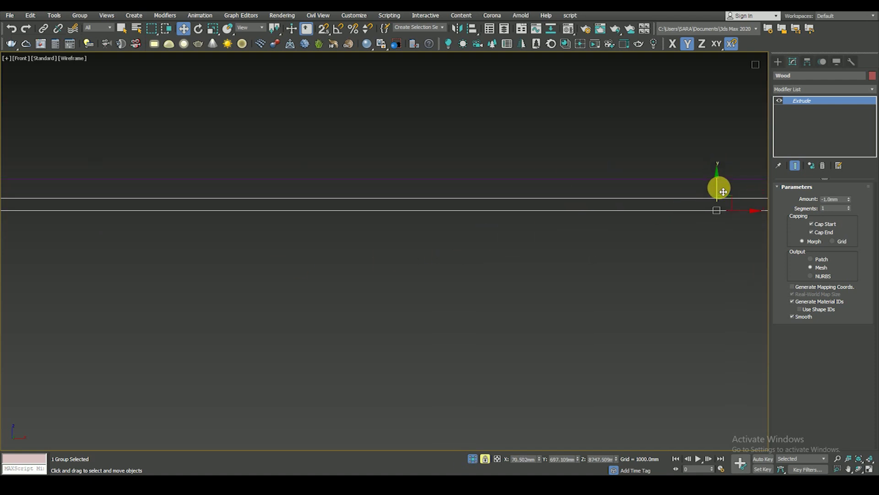
middle_drag(718, 187, 636, 259)
scroll(592, 251, down, 2)
key(F3)
key(t)
key(F3)
key(z)
middle_drag(555, 278, 576, 263)
scroll(93, 343, up, 4)
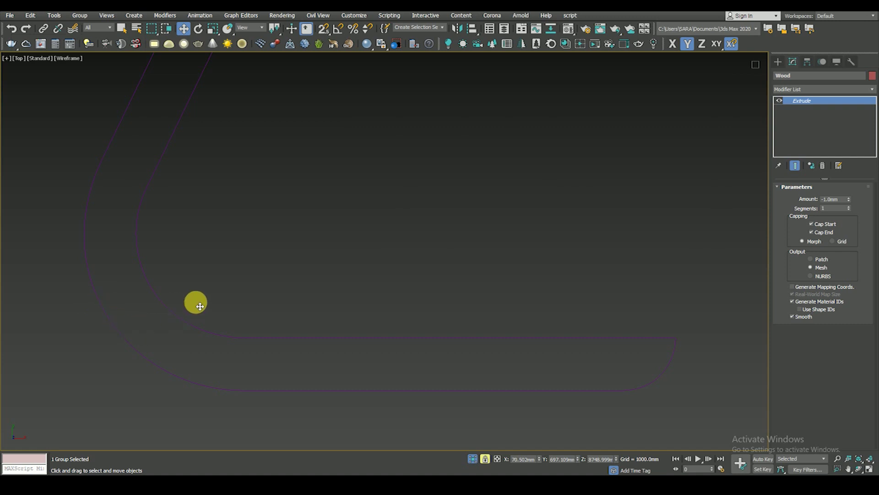
mouse_move(344, 293)
alt+middle_down()
mouse_move(383, 216)
mouse_move(448, 132)
mouse_move(438, 190)
alt+middle_up()
key(F3)
scroll(468, 210, up, 3)
Step: Assign the brown Wood material to the Wood strip group
key(m)
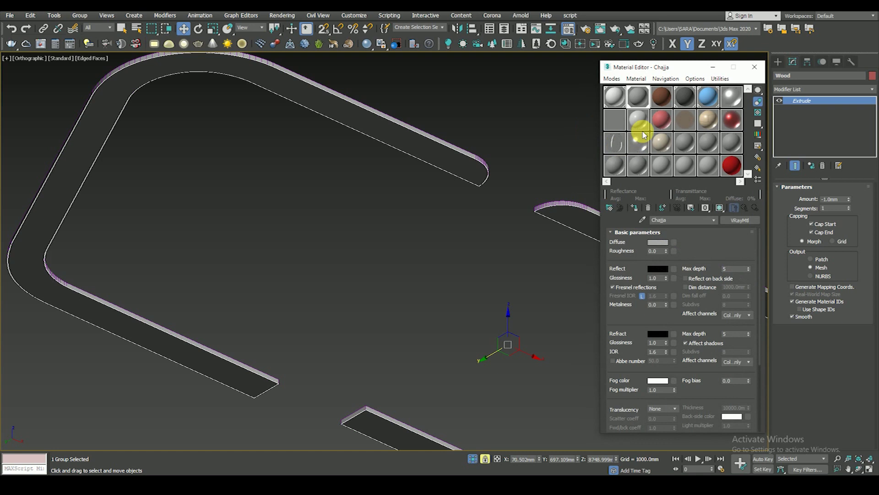
click(663, 100)
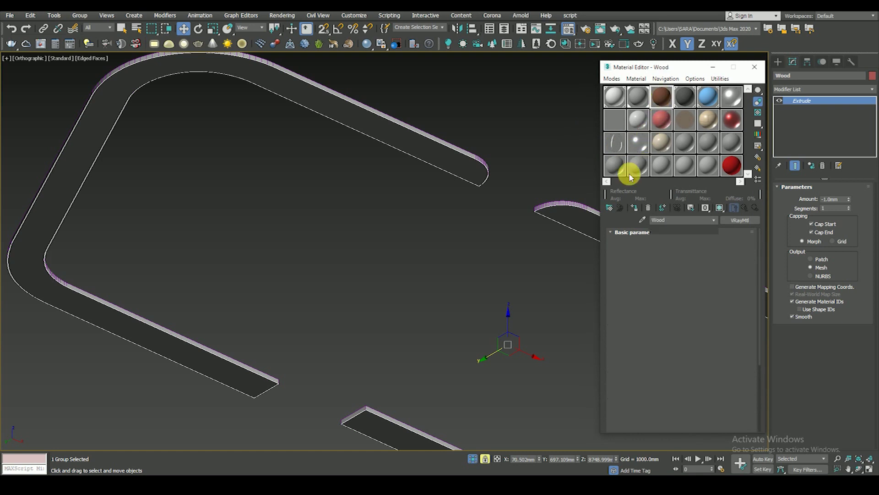
click(634, 209)
click(755, 72)
Step: Turn off edged faces and end isolation so the whole building reappears
scroll(475, 166, up, 5)
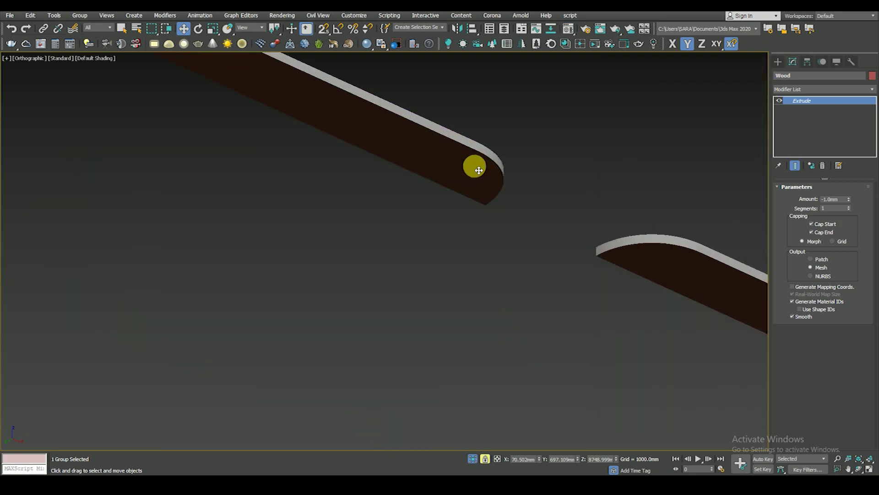
scroll(469, 212, up, 4)
key(F4)
scroll(499, 215, down, 3)
scroll(499, 215, down, 5)
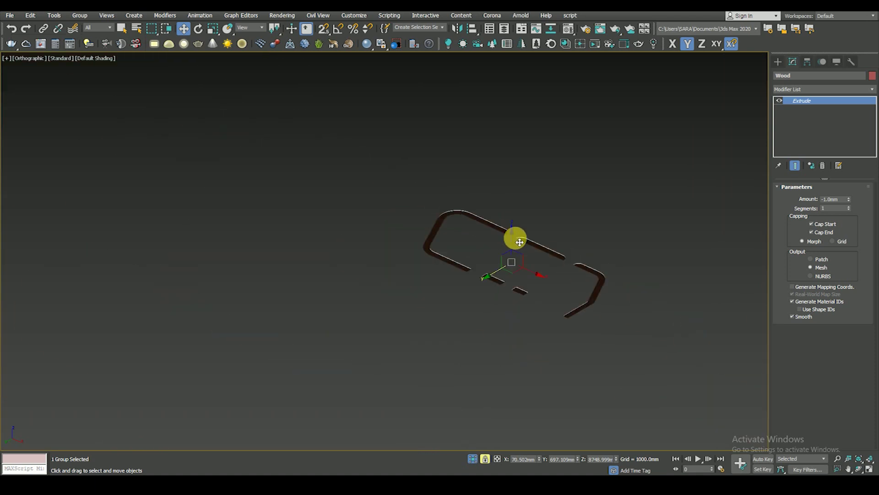
scroll(509, 248, up, 2)
click(472, 459)
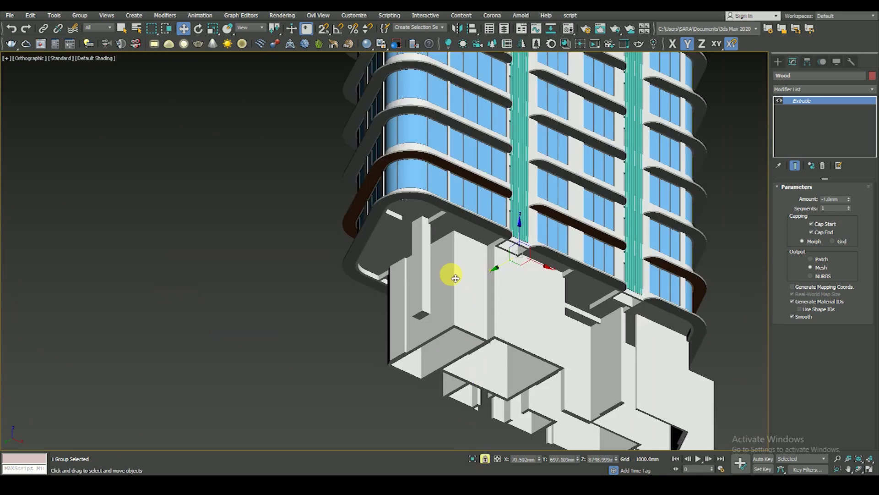
Step: Frame the whole building in the Front view in wireframe
scroll(439, 286, up, 2)
scroll(426, 284, up, 3)
scroll(428, 275, up, 1)
key(f)
key(F3)
middle_drag(424, 271, 377, 284)
scroll(647, 279, up, 2)
scroll(622, 286, down, 2)
mouse_move(623, 286)
middle_down()
mouse_move(640, 255)
mouse_move(428, 292)
middle_up()
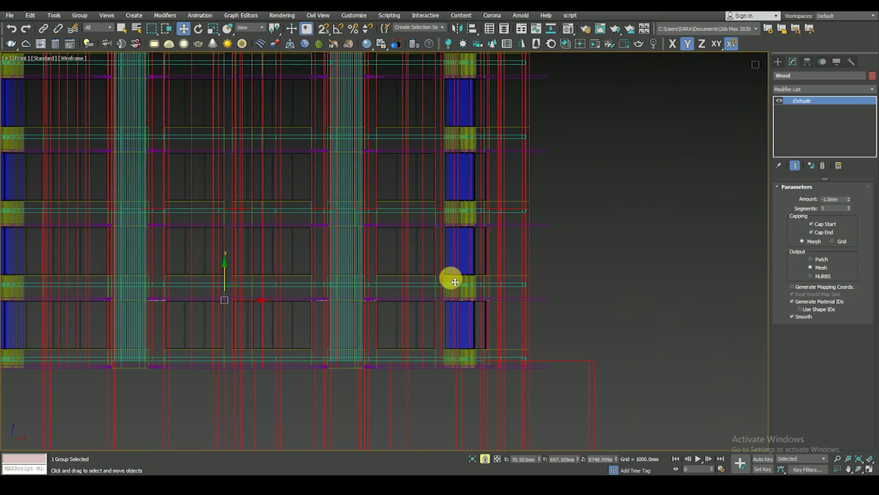
Step: Clone the wood strip group as instance Wood001 and raise it 3000mm
scroll(483, 253, up, 2)
right_click(484, 259)
click(500, 312)
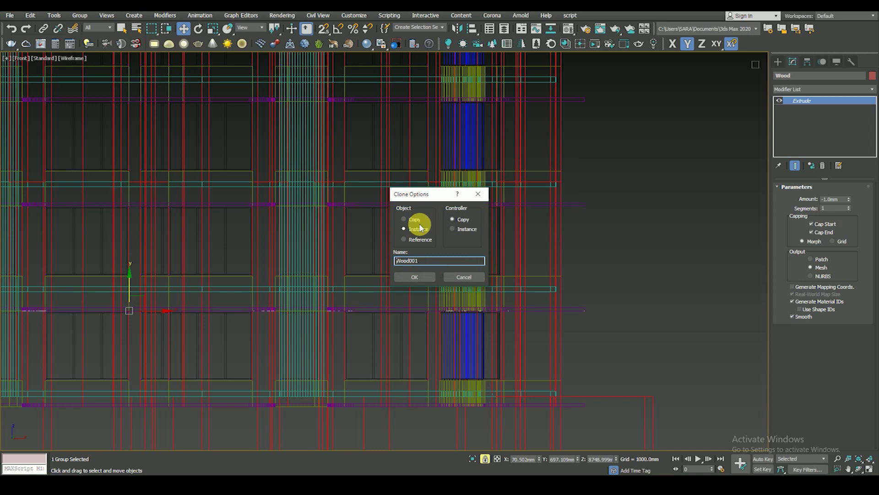
click(415, 277)
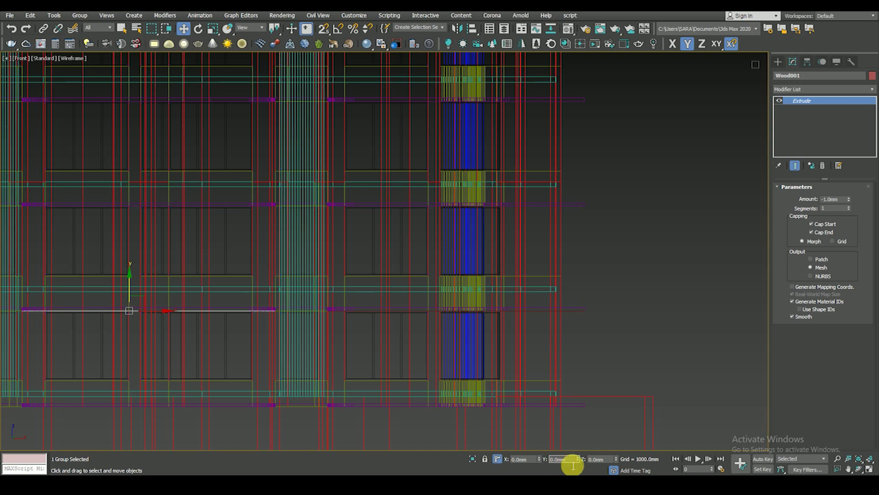
key(Return)
Step: Check the raised Wood001 copy against the slab in shaded display
scroll(534, 308, up, 5)
scroll(457, 361, up, 5)
scroll(416, 398, up, 3)
middle_drag(416, 398, 435, 326)
scroll(454, 331, down, 5)
scroll(440, 337, up, 5)
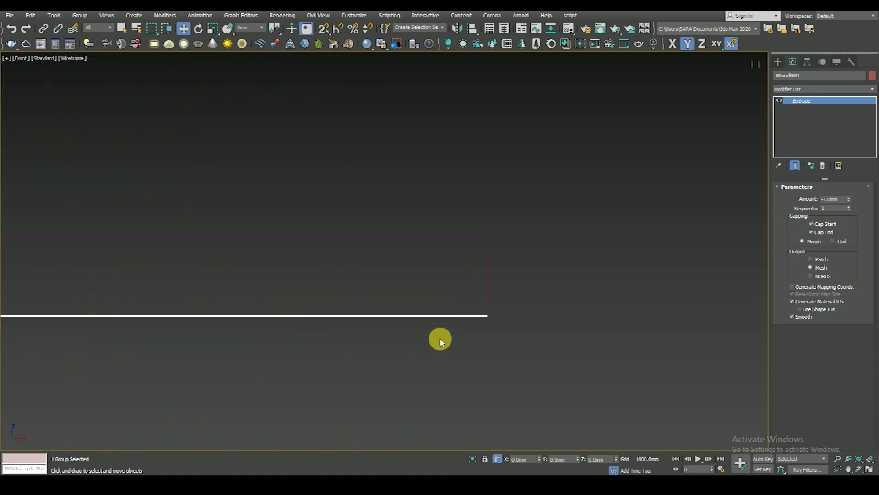
key(F3)
key(F3)
drag(485, 307, 492, 342)
scroll(493, 342, down, 3)
scroll(485, 371, down, 2)
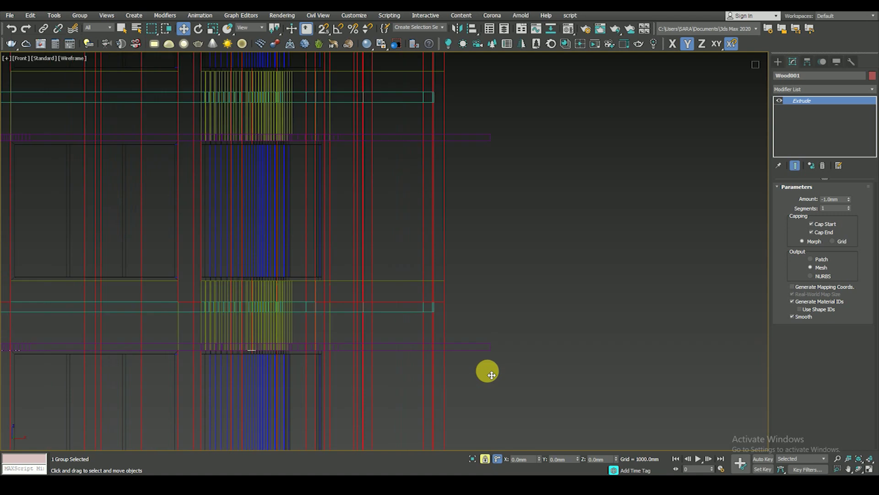
right_click(511, 311)
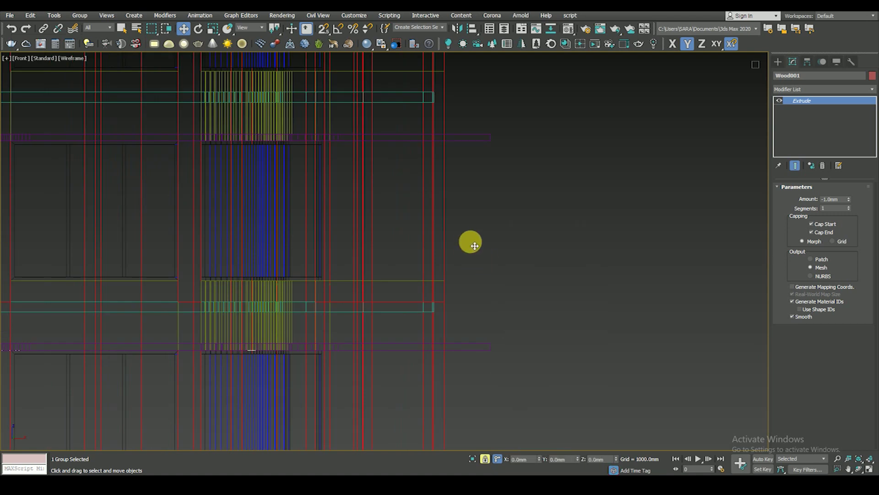
scroll(471, 241, down, 5)
click(54, 15)
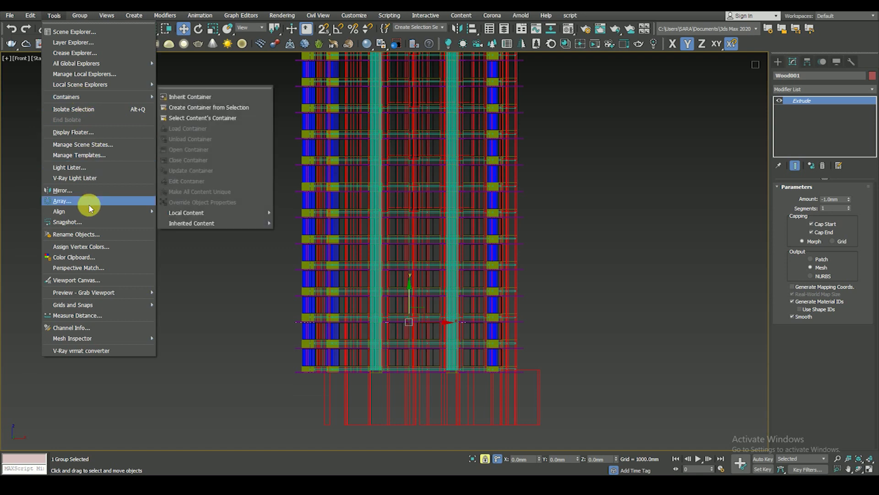
Step: Array the wood strips as 15 instances at 3000mm Y increments, previewing before applying
click(90, 202)
drag(469, 160, 679, 188)
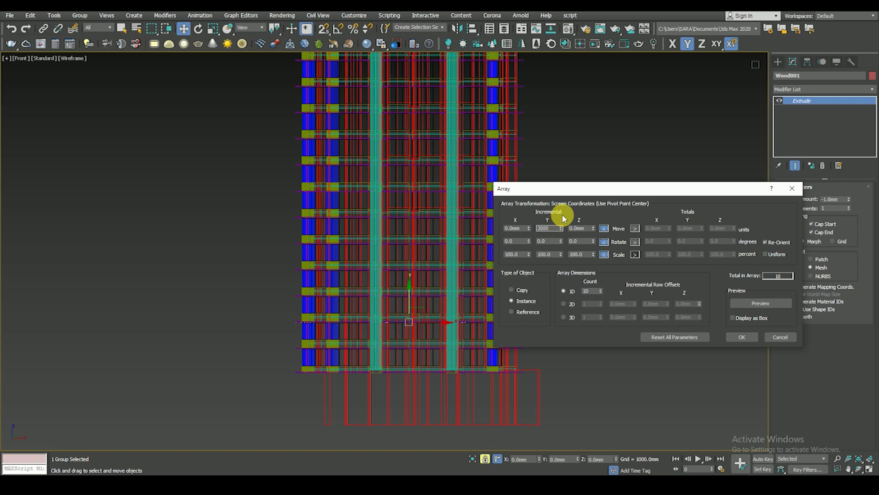
drag(571, 188, 628, 174)
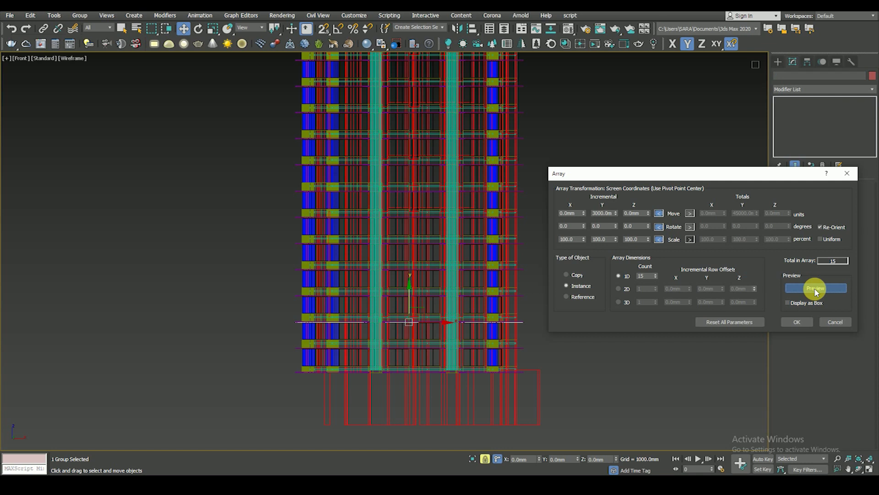
click(622, 225)
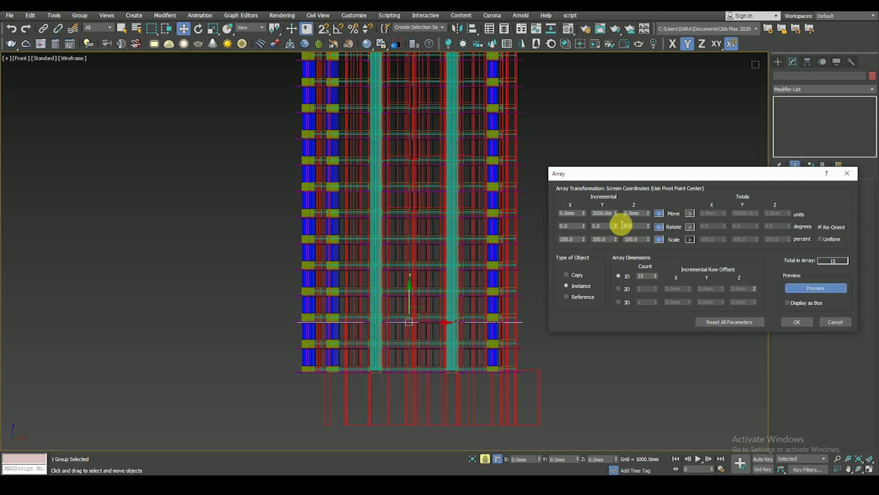
click(796, 322)
scroll(466, 274, down, 5)
scroll(471, 247, up, 5)
click(389, 290)
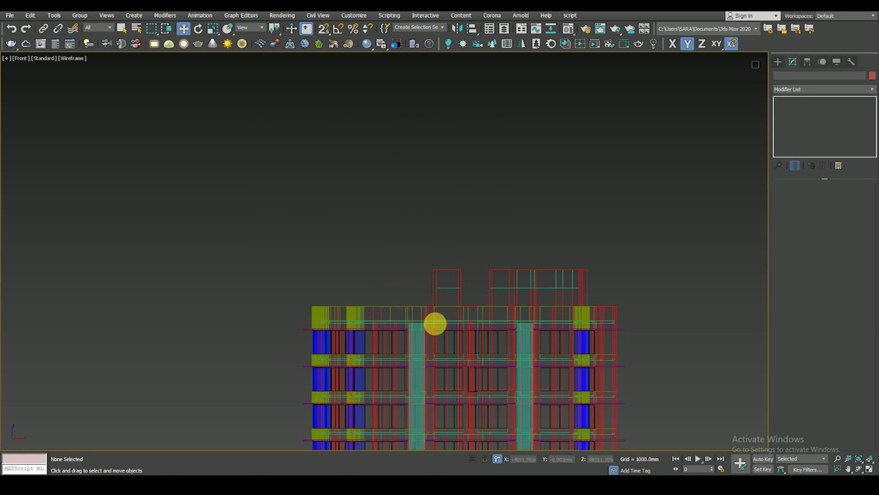
Step: Orbit and pan to a shaded angled view of the whole tower
scroll(572, 323, up, 4)
key(F3)
scroll(623, 330, up, 3)
scroll(553, 235, down, 6)
scroll(552, 255, down, 3)
alt+middle_drag(552, 255, 536, 249)
scroll(535, 250, up, 3)
scroll(508, 265, up, 3)
scroll(473, 196, down, 3)
scroll(473, 195, down, 5)
mouse_move(448, 273)
middle_down()
mouse_move(259, 216)
mouse_move(528, 308)
mouse_move(502, 255)
middle_up()
scroll(501, 255, up, 4)
scroll(487, 235, down, 2)
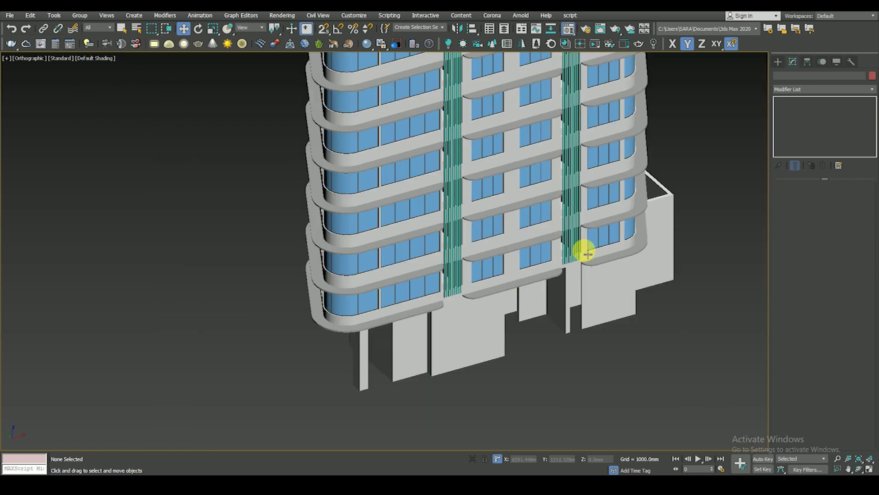
Step: Apply the grey Chajja material to the teal vertical louvers
key(m)
click(638, 96)
scroll(458, 284, up, 3)
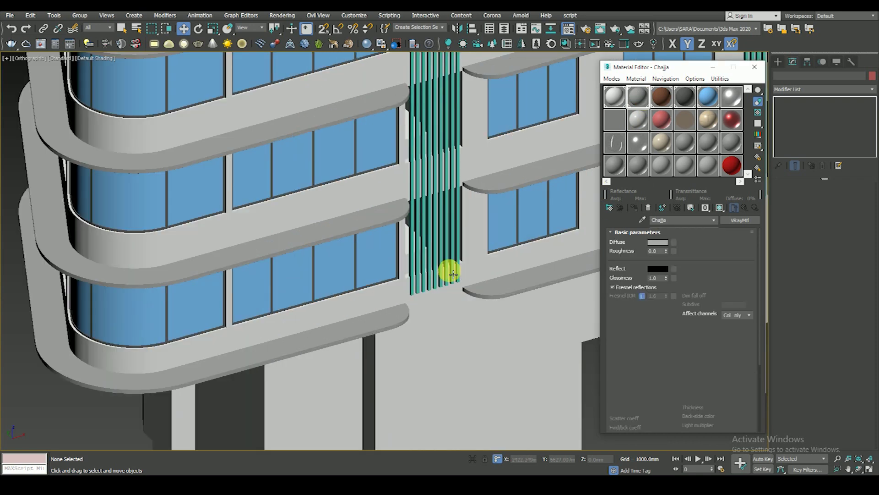
scroll(454, 274, up, 3)
key(F4)
drag(477, 293, 479, 295)
Step: Apply Chajja to the teal rooftop block and the remaining rooftop tops
scroll(285, 308, down, 5)
scroll(544, 255, up, 2)
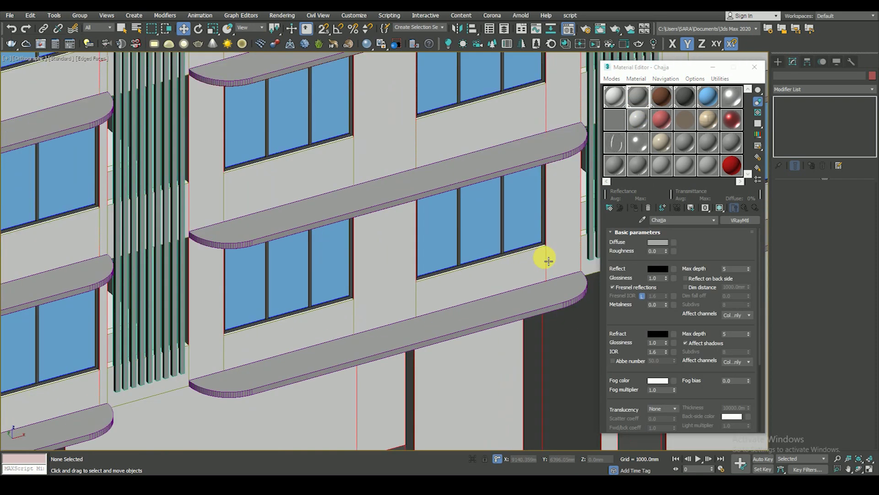
key(F4)
scroll(447, 379, down, 3)
scroll(432, 383, down, 3)
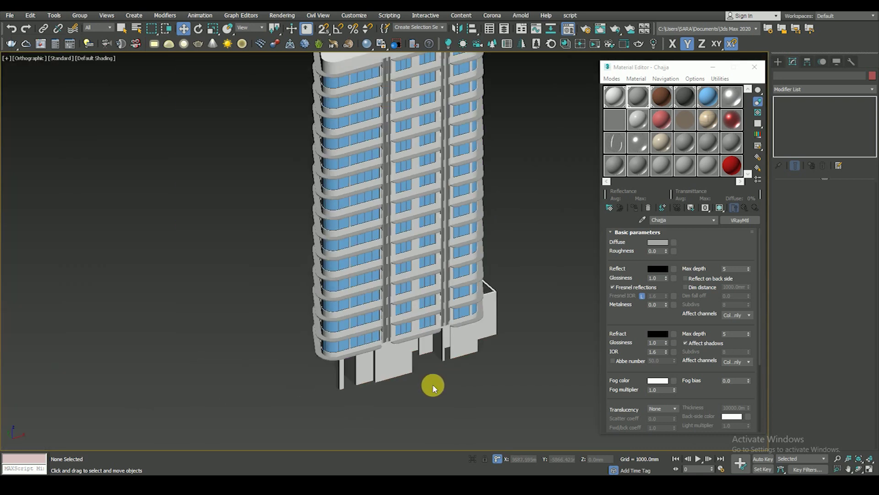
scroll(426, 377, down, 1)
scroll(416, 366, down, 3)
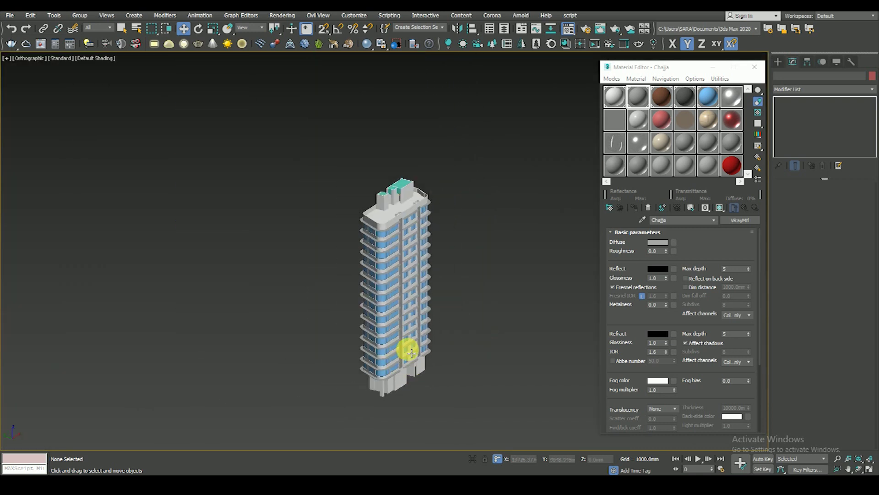
scroll(402, 229, up, 5)
drag(616, 101, 489, 160)
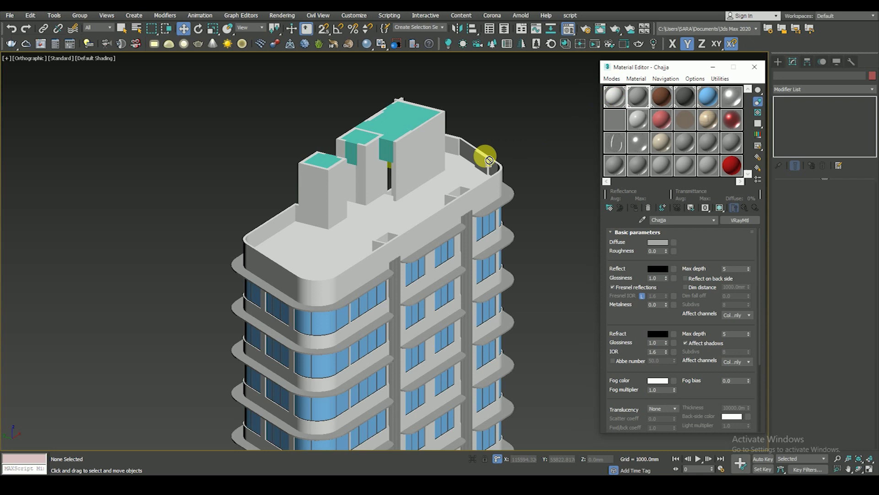
drag(406, 111, 406, 112)
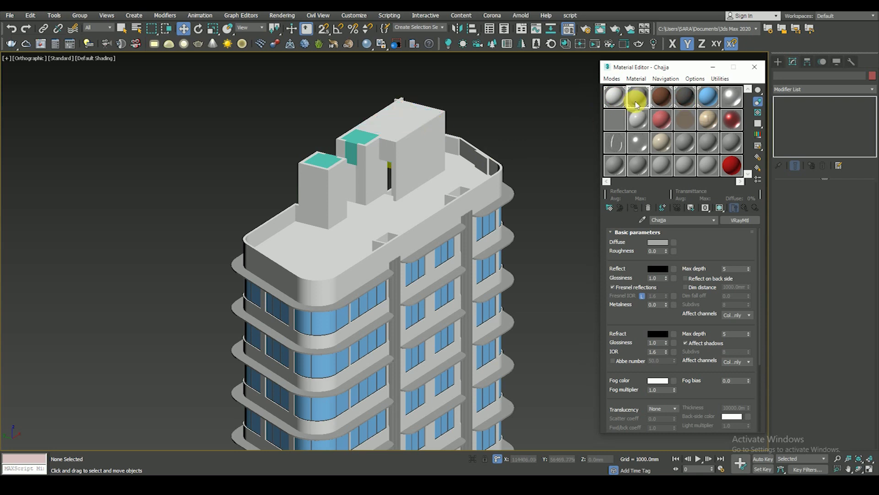
drag(376, 149, 359, 138)
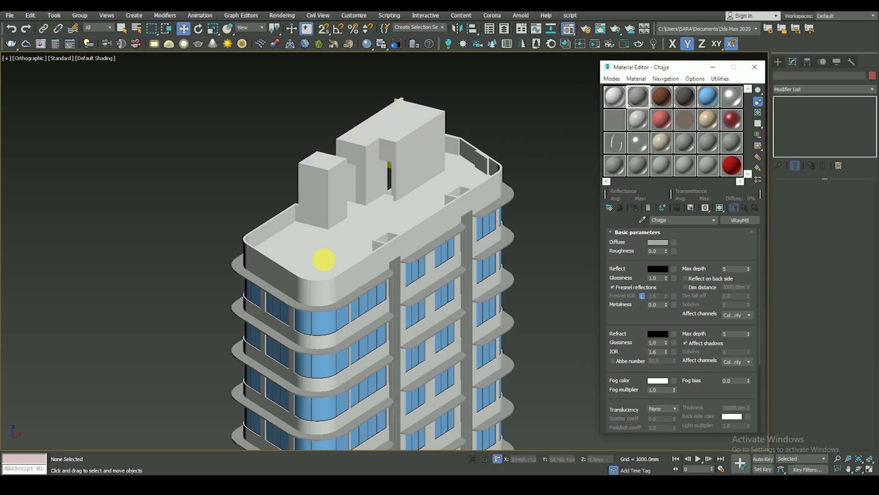
Step: Apply Chajja to the Line750 piece and the olive pieces, including Line586
scroll(401, 133, up, 5)
scroll(428, 157, up, 3)
key(F4)
key(F3)
click(428, 185)
key(F3)
scroll(435, 206, down, 3)
alt+middle_drag(439, 210, 595, 251)
scroll(418, 198, up, 2)
scroll(428, 147, up, 3)
drag(614, 98, 447, 173)
mouse_move(447, 173)
alt+middle_down()
mouse_move(410, 253)
mouse_move(611, 147)
alt+middle_up()
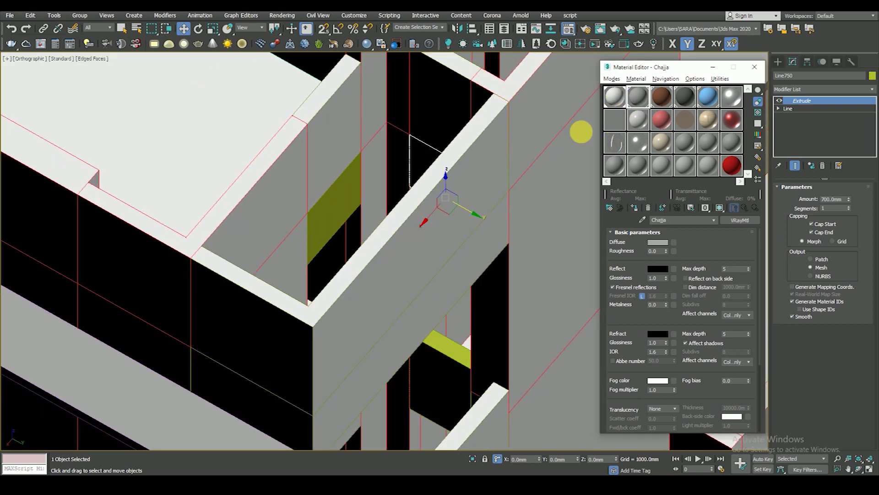
drag(360, 198, 362, 200)
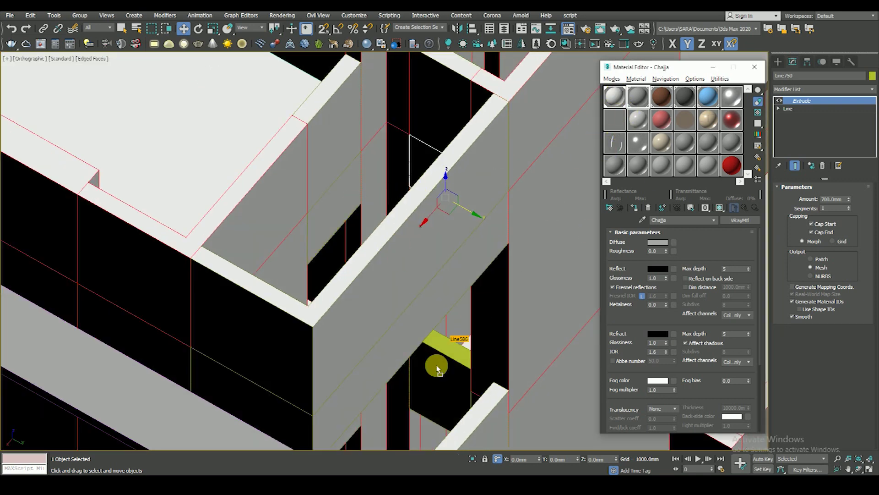
drag(437, 368, 437, 367)
Step: Review the lower floors and top plan, then close the Material Editor and return to perspective
scroll(447, 376, down, 3)
mouse_move(448, 377)
alt+middle_down()
mouse_move(477, 280)
mouse_move(452, 261)
mouse_move(477, 277)
alt+middle_up()
scroll(478, 277, down, 3)
scroll(484, 289, down, 4)
alt+middle_drag(418, 281, 447, 246)
scroll(446, 246, down, 3)
scroll(436, 274, down, 5)
click(449, 365)
key(t)
key(F3)
scroll(436, 355, up, 4)
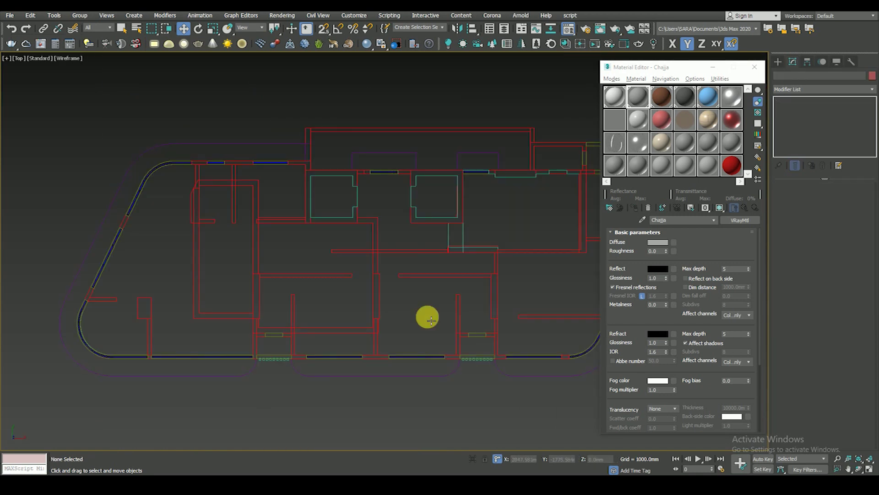
key(F3)
drag(674, 71, 683, 71)
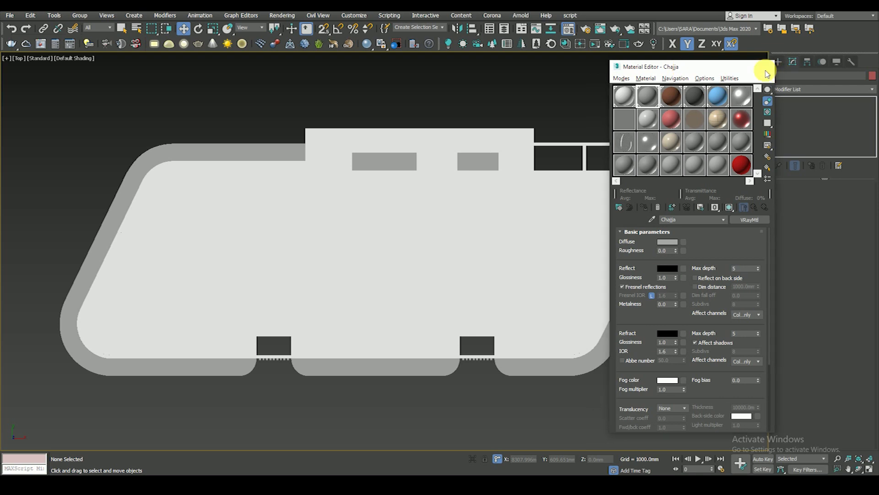
click(765, 67)
key(shift+z)
key(shift+z)
key(shift+z)
key(shift+z)
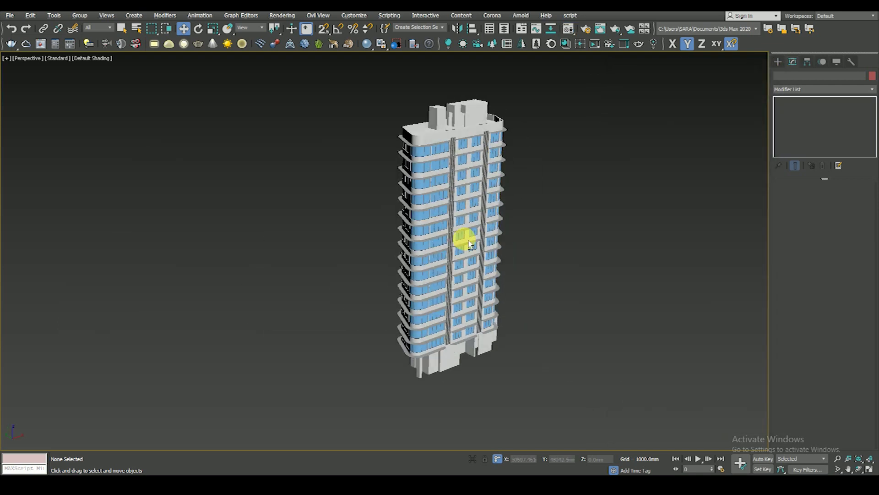
scroll(452, 309, up, 5)
mouse_move(422, 310)
alt+middle_down()
mouse_move(431, 334)
mouse_move(598, 346)
alt+middle_up()
scroll(411, 333, up, 2)
scroll(410, 333, down, 5)
scroll(397, 304, up, 5)
mouse_move(396, 304)
alt+middle_down()
mouse_move(343, 330)
mouse_move(339, 318)
alt+middle_up()
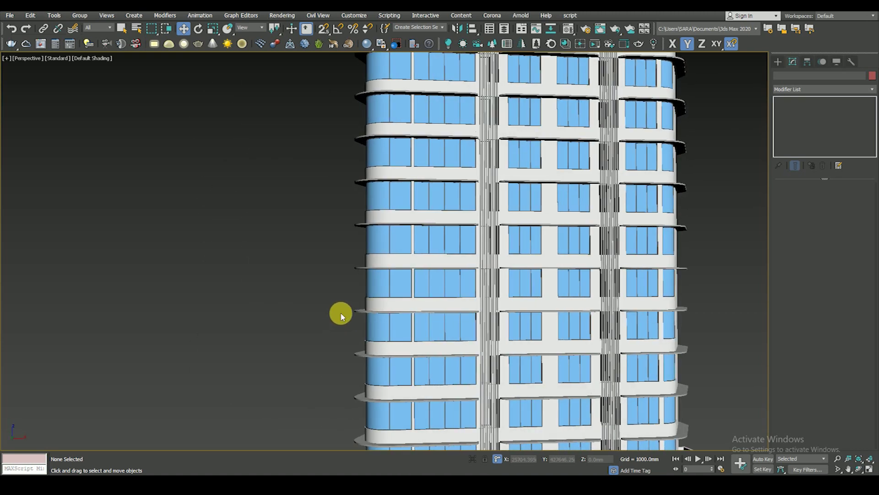
scroll(412, 343, down, 5)
alt+middle_drag(412, 343, 418, 334)
scroll(387, 236, up, 5)
mouse_move(387, 235)
alt+middle_down()
mouse_move(418, 343)
mouse_move(366, 337)
mouse_move(365, 305)
alt+middle_up()
scroll(361, 304, down, 3)
scroll(389, 339, down, 3)
scroll(393, 345, down, 2)
mouse_move(393, 346)
alt+middle_down()
mouse_move(402, 304)
mouse_move(392, 330)
mouse_move(297, 334)
mouse_move(395, 313)
alt+middle_up()
scroll(392, 329, up, 2)
scroll(372, 329, up, 2)
alt+middle_drag(448, 284, 419, 277)
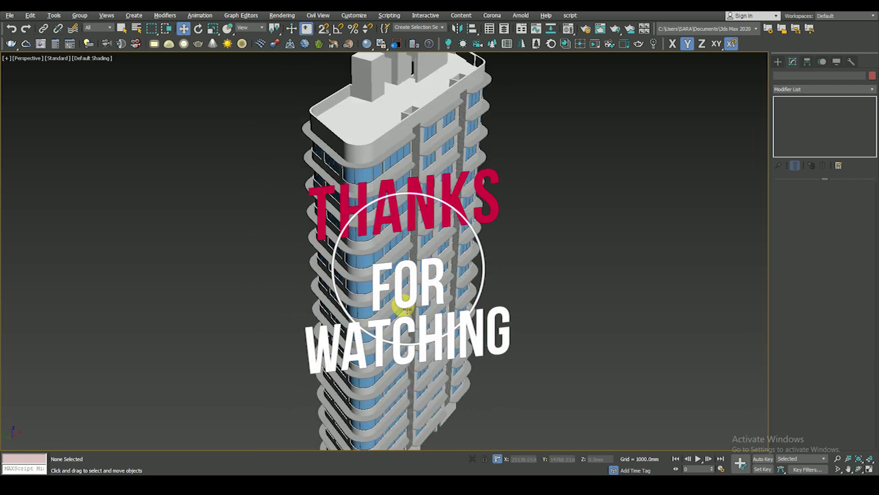